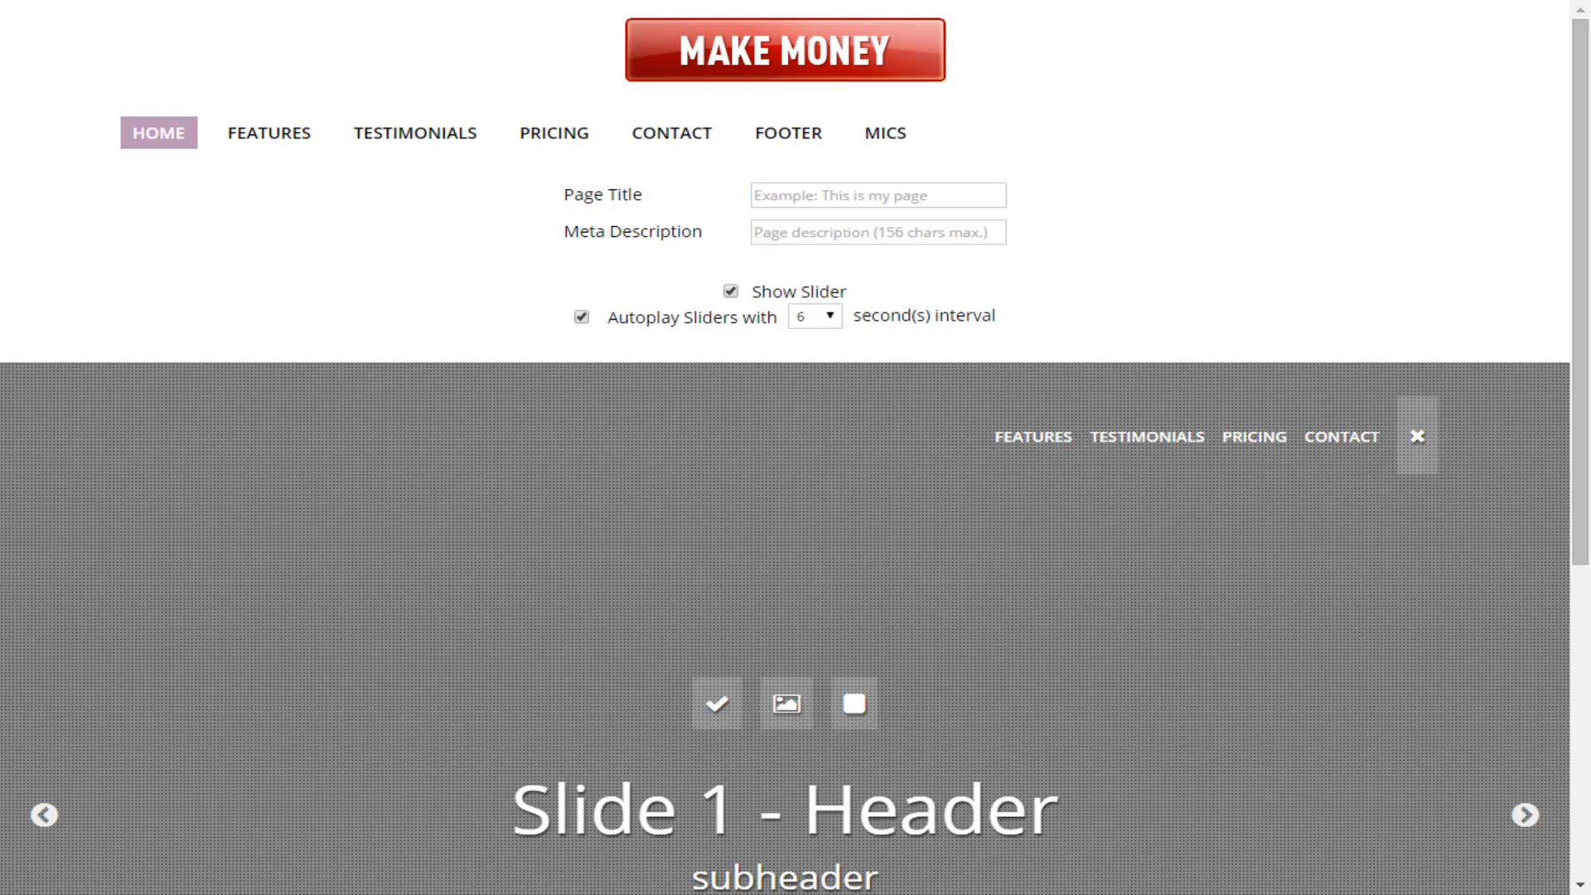
{"action": "left_click", "coordinate": [878, 195]}
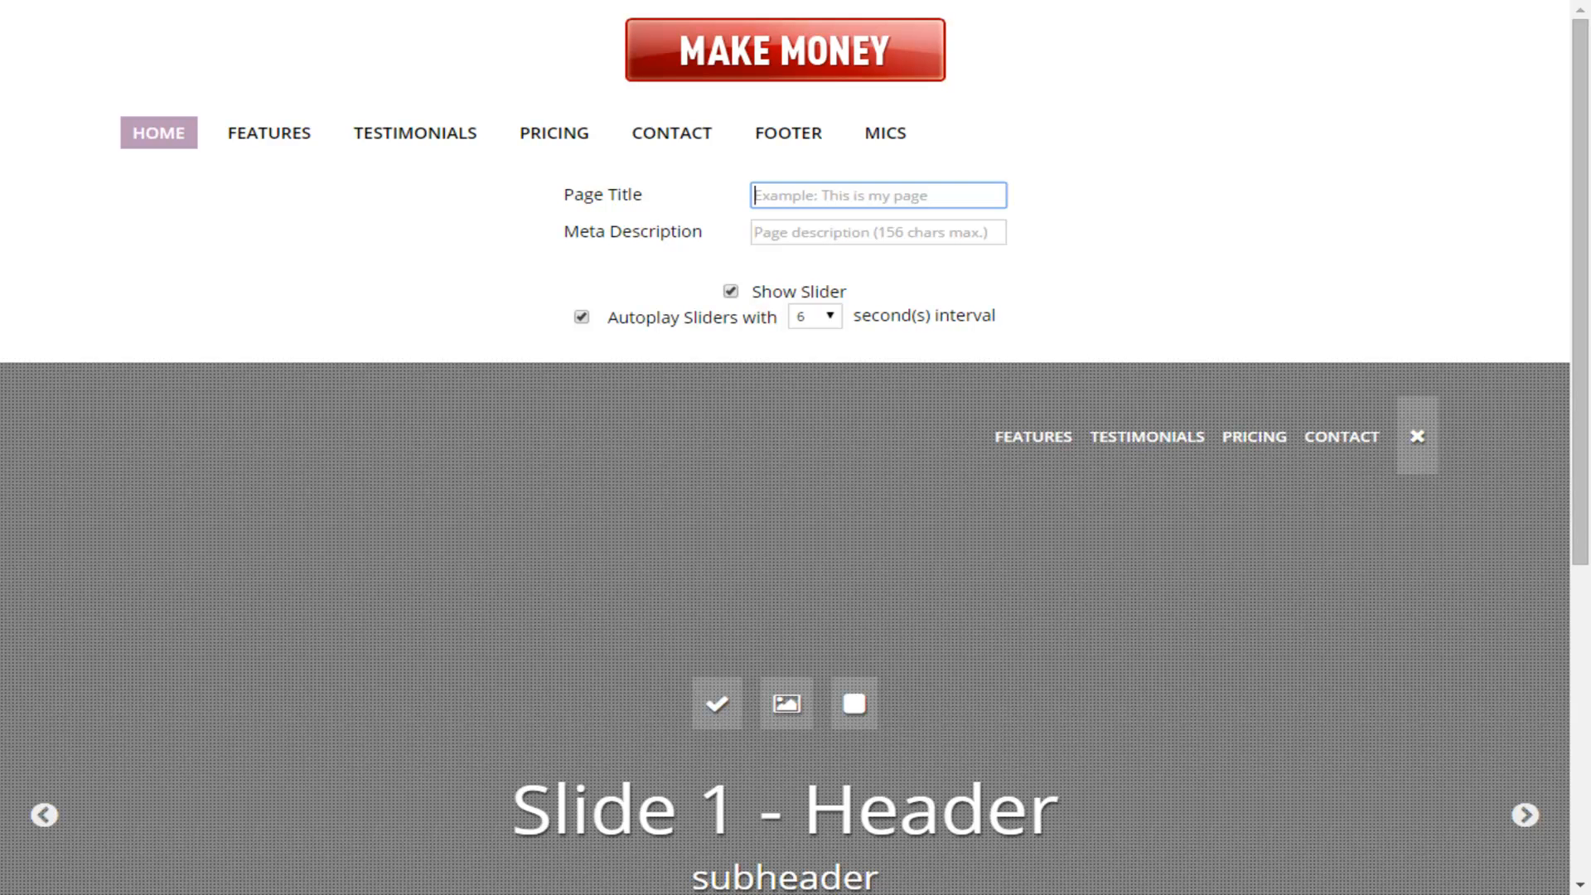
{"action": "left_click", "coordinate": [879, 232]}
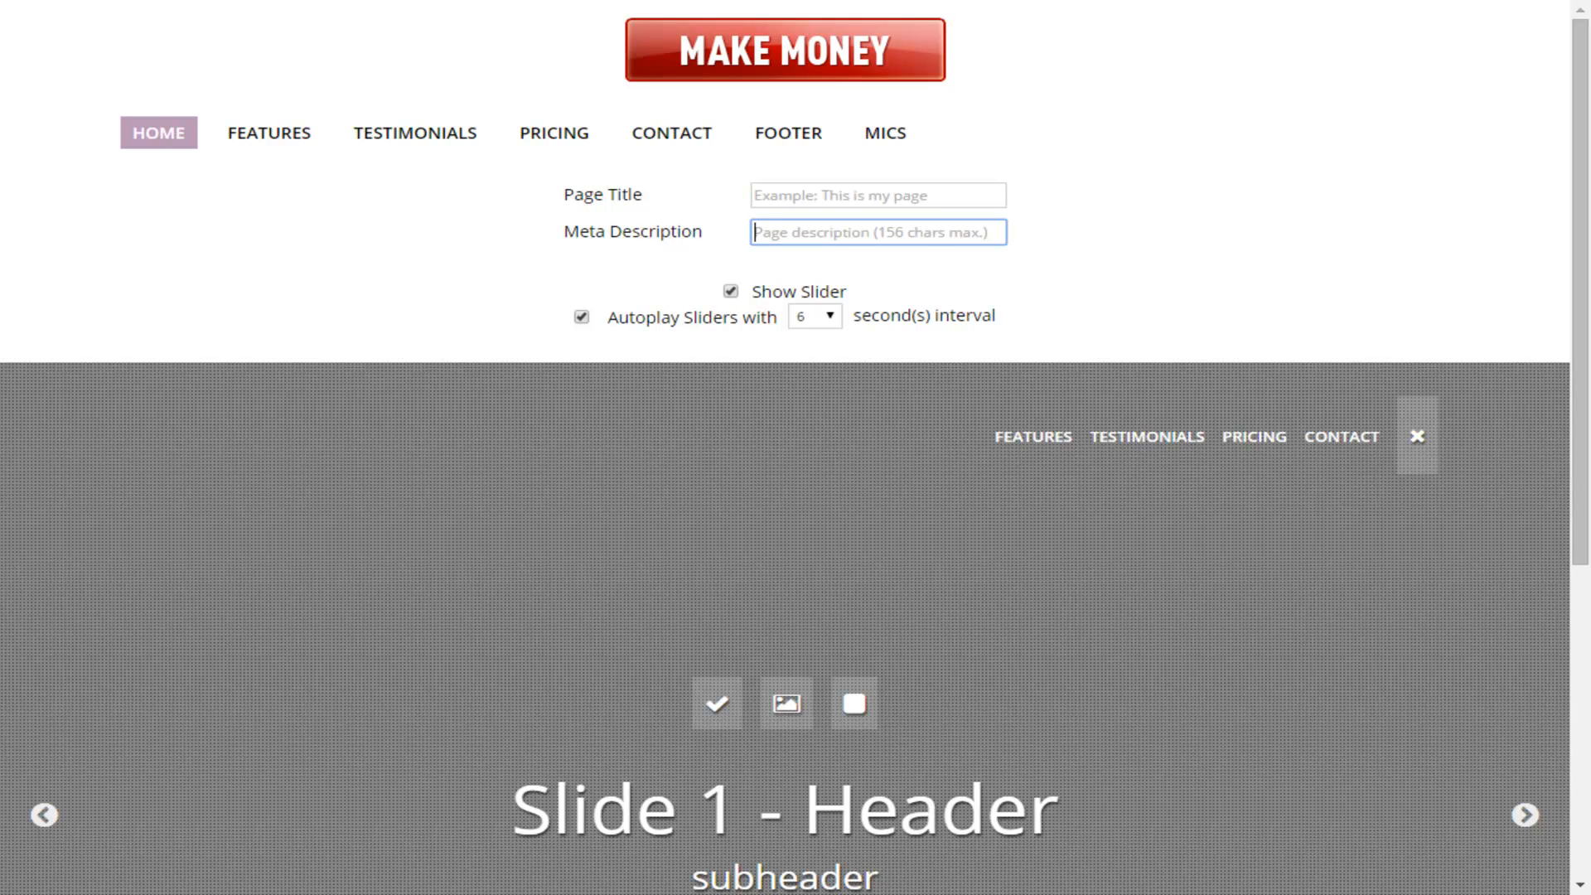
Step: Make the slider's navigation links visible and save the changes
{"action": "left_click", "coordinate": [1417, 436]}
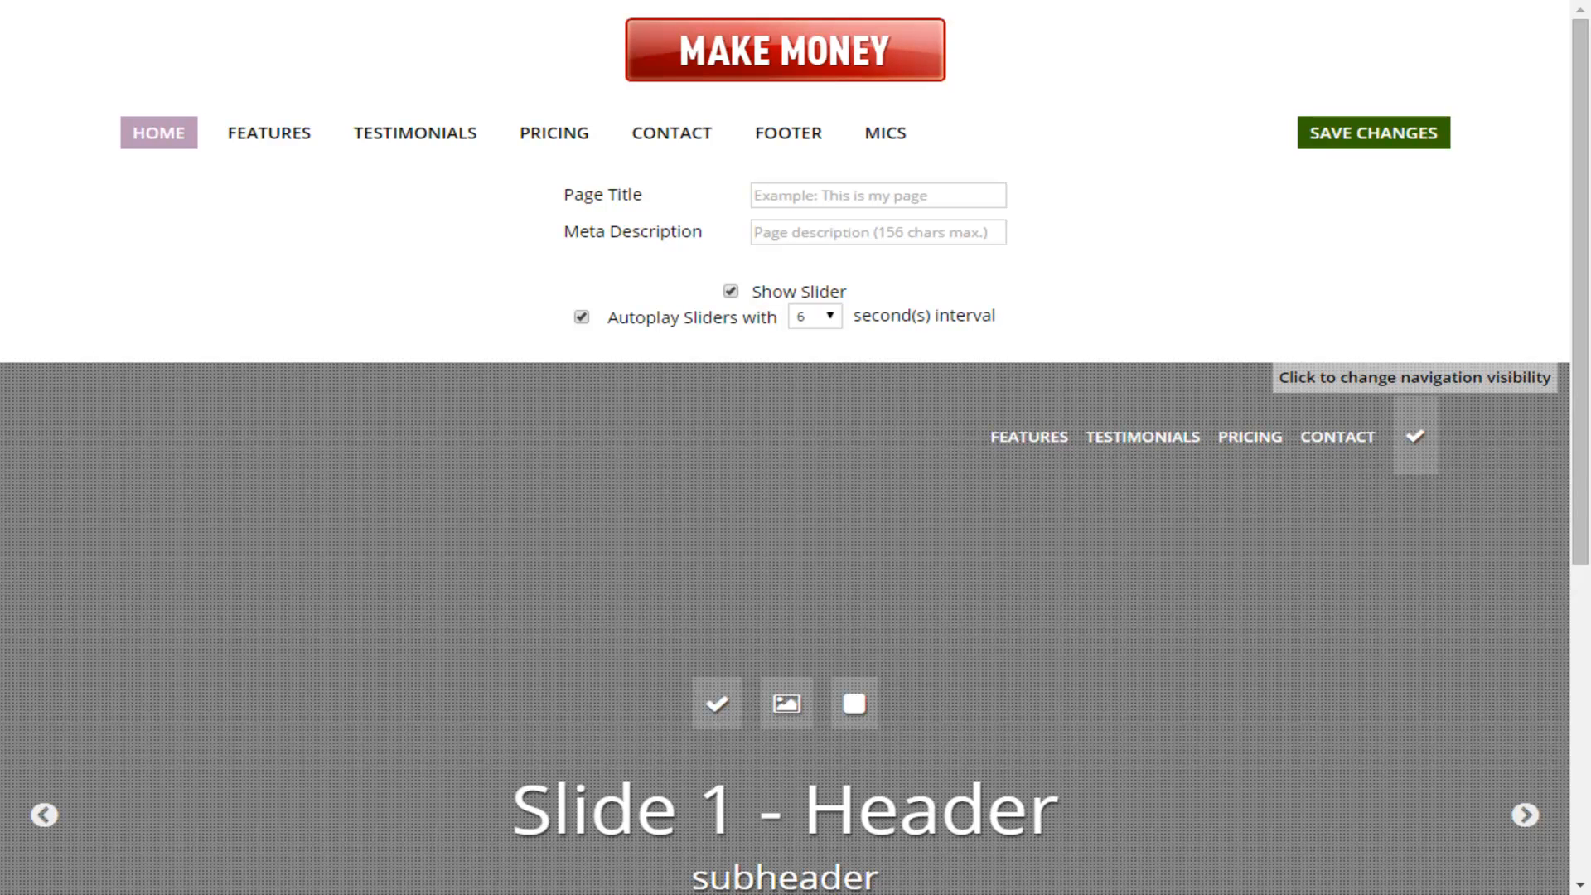
{"action": "left_click", "coordinate": [1416, 436]}
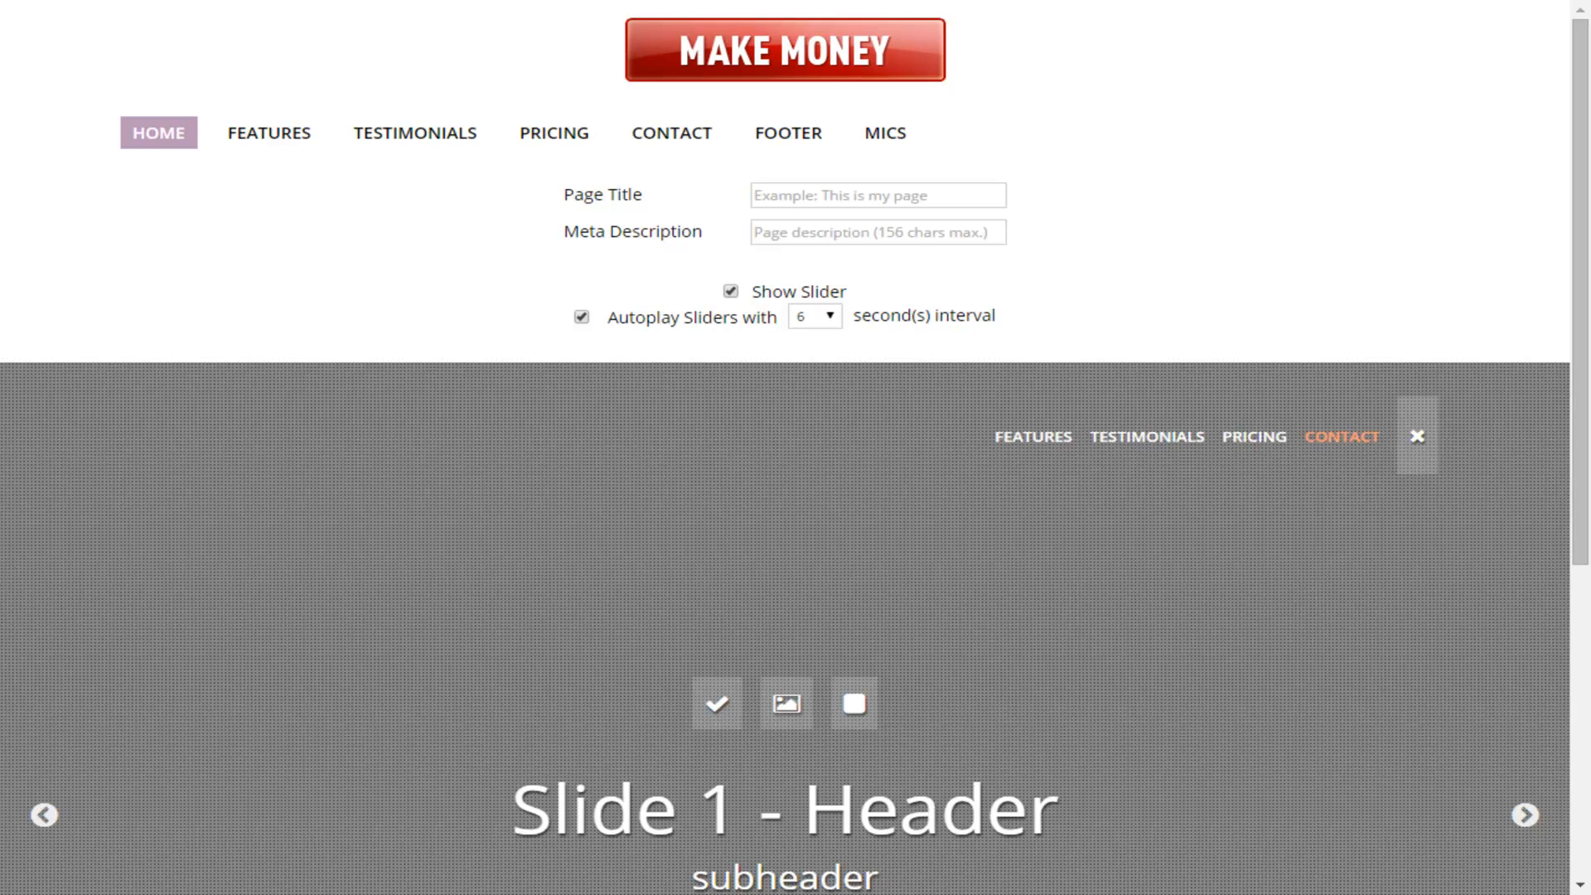
{"action": "left_click", "coordinate": [1417, 436]}
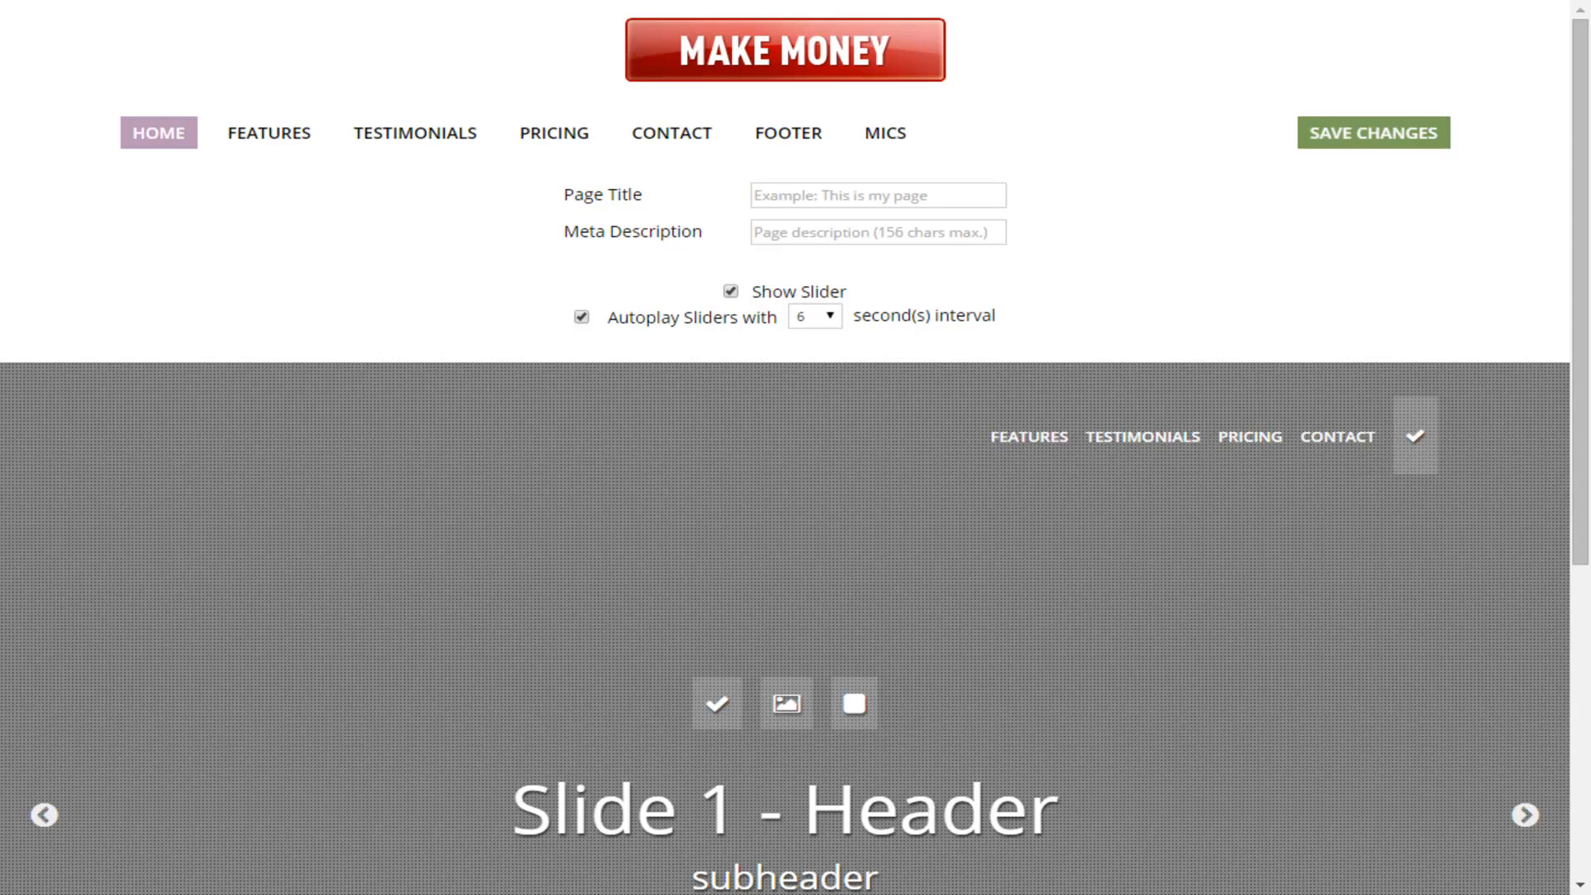
{"action": "left_click", "coordinate": [1374, 132]}
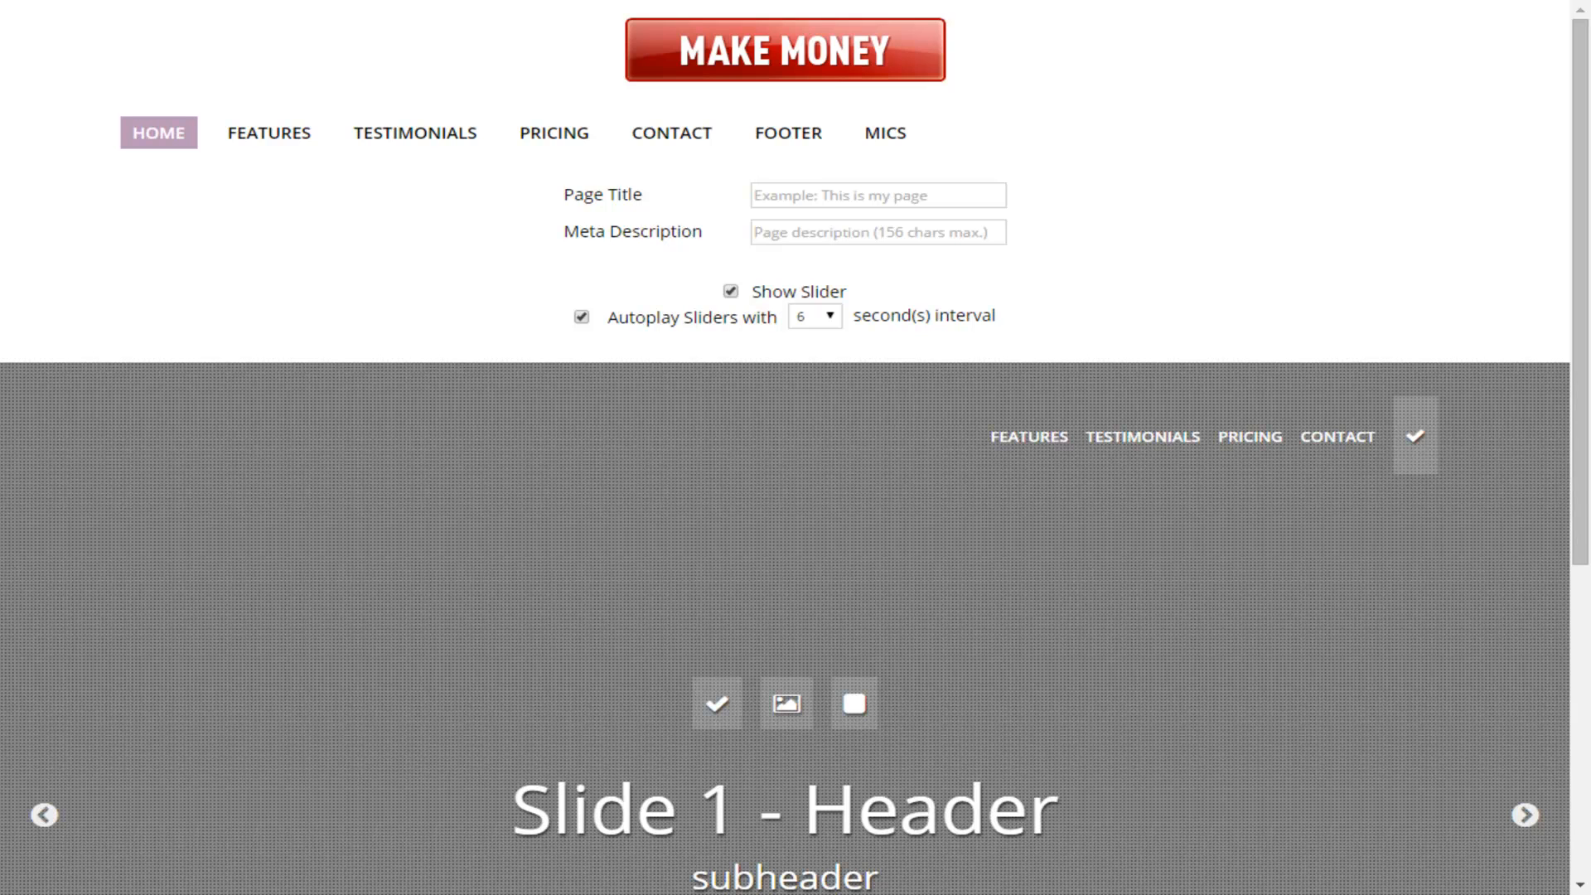
Step: Toggle slide 1's visibility off and back on, and set its background image to the photo of business people around a laptop
{"action": "scroll", "coordinate": [786, 448], "scroll_direction": "down", "scroll_amount": 5}
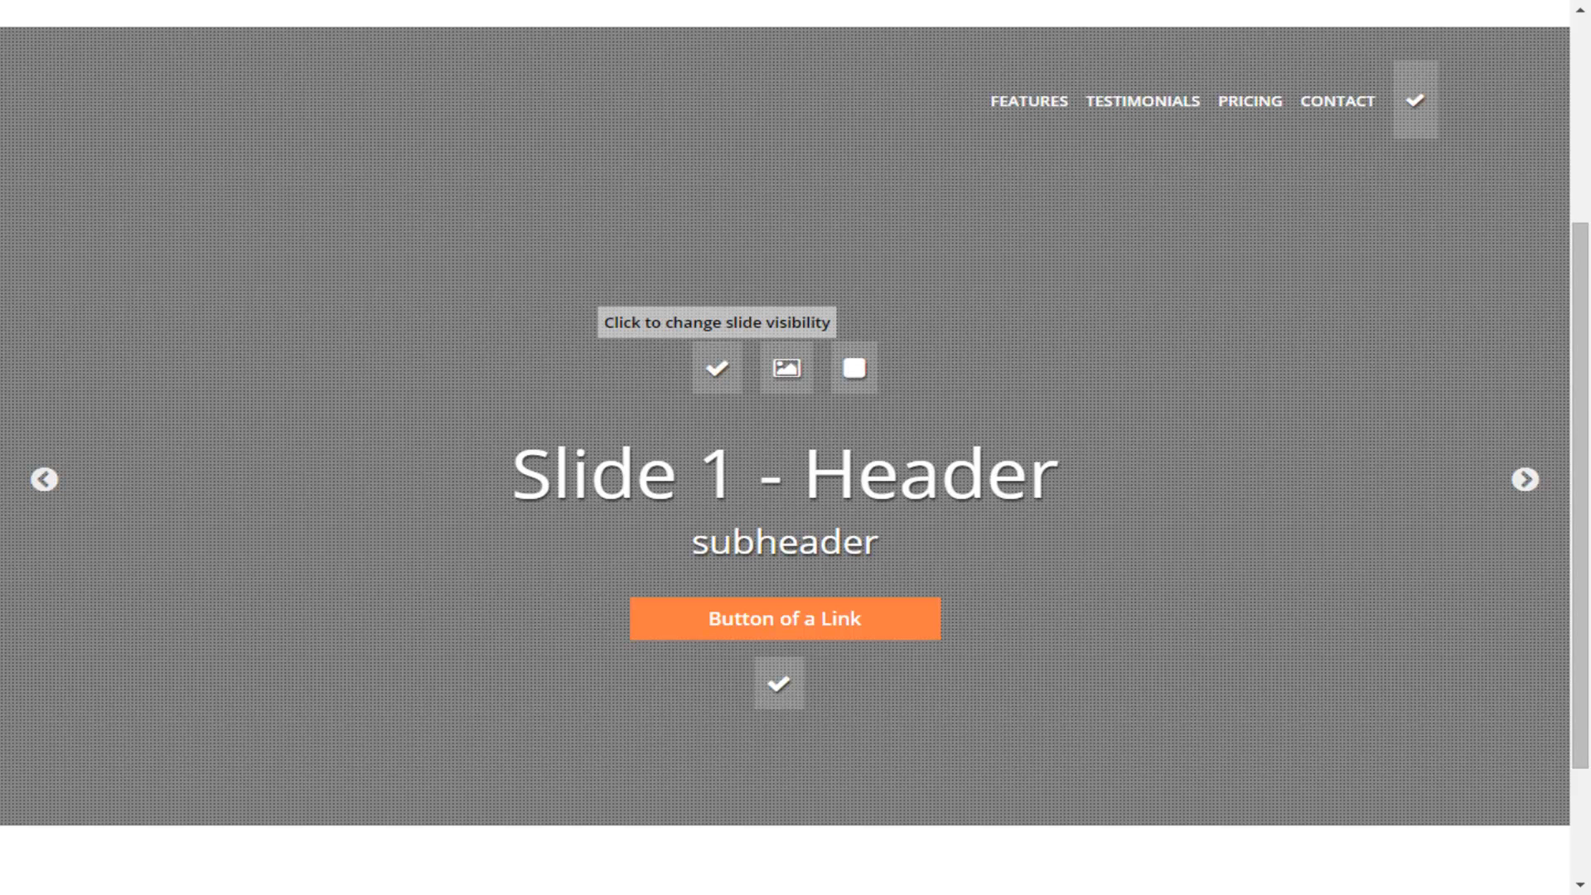
{"action": "left_click", "coordinate": [717, 368]}
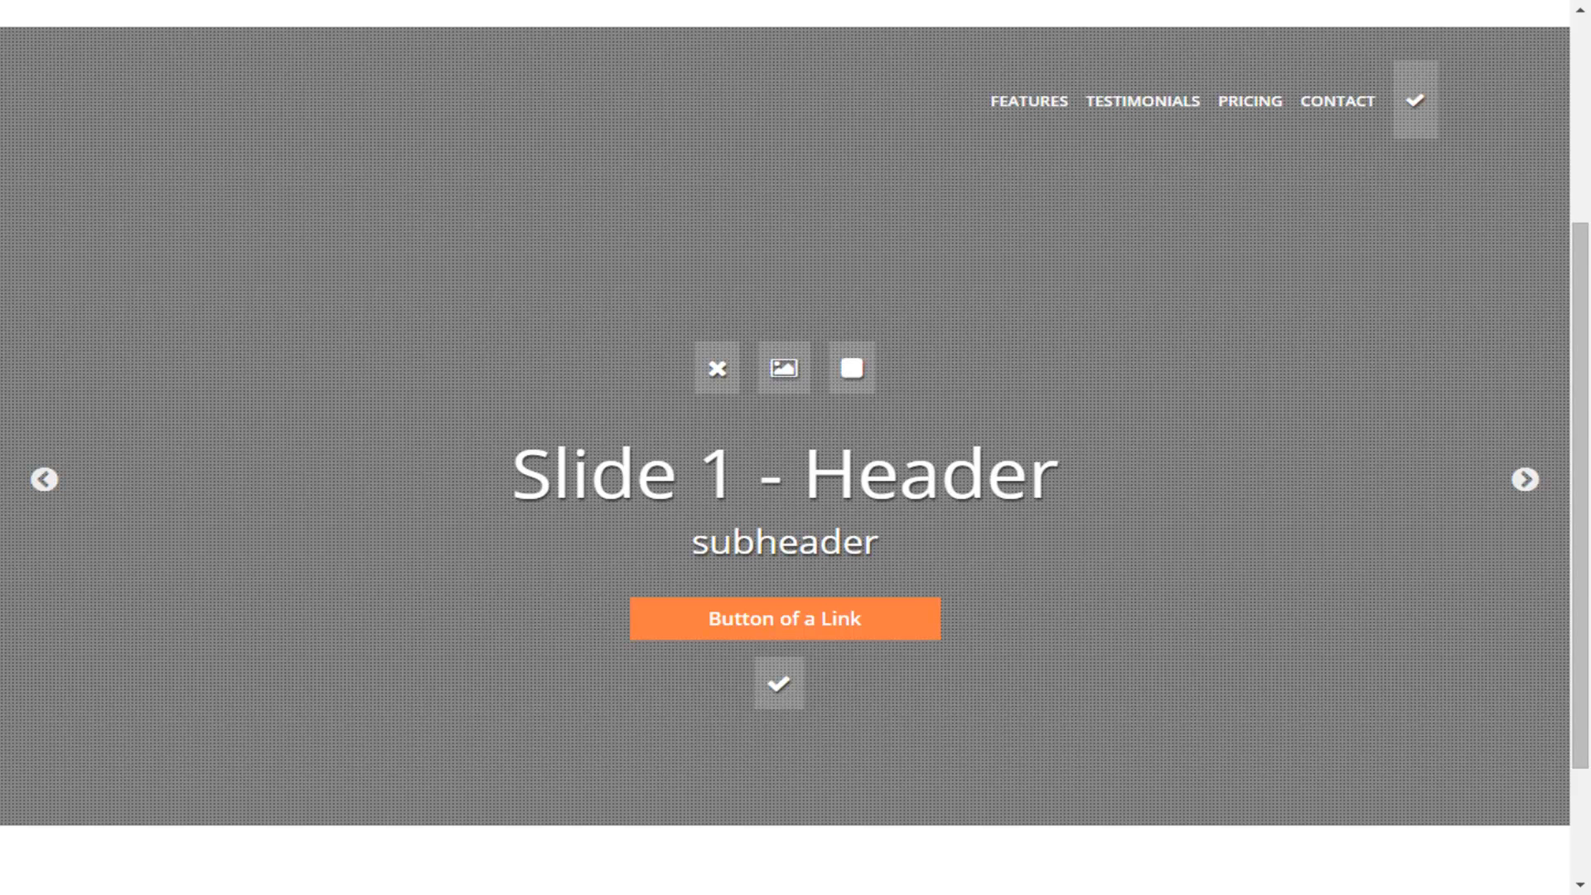
{"action": "left_click", "coordinate": [717, 368]}
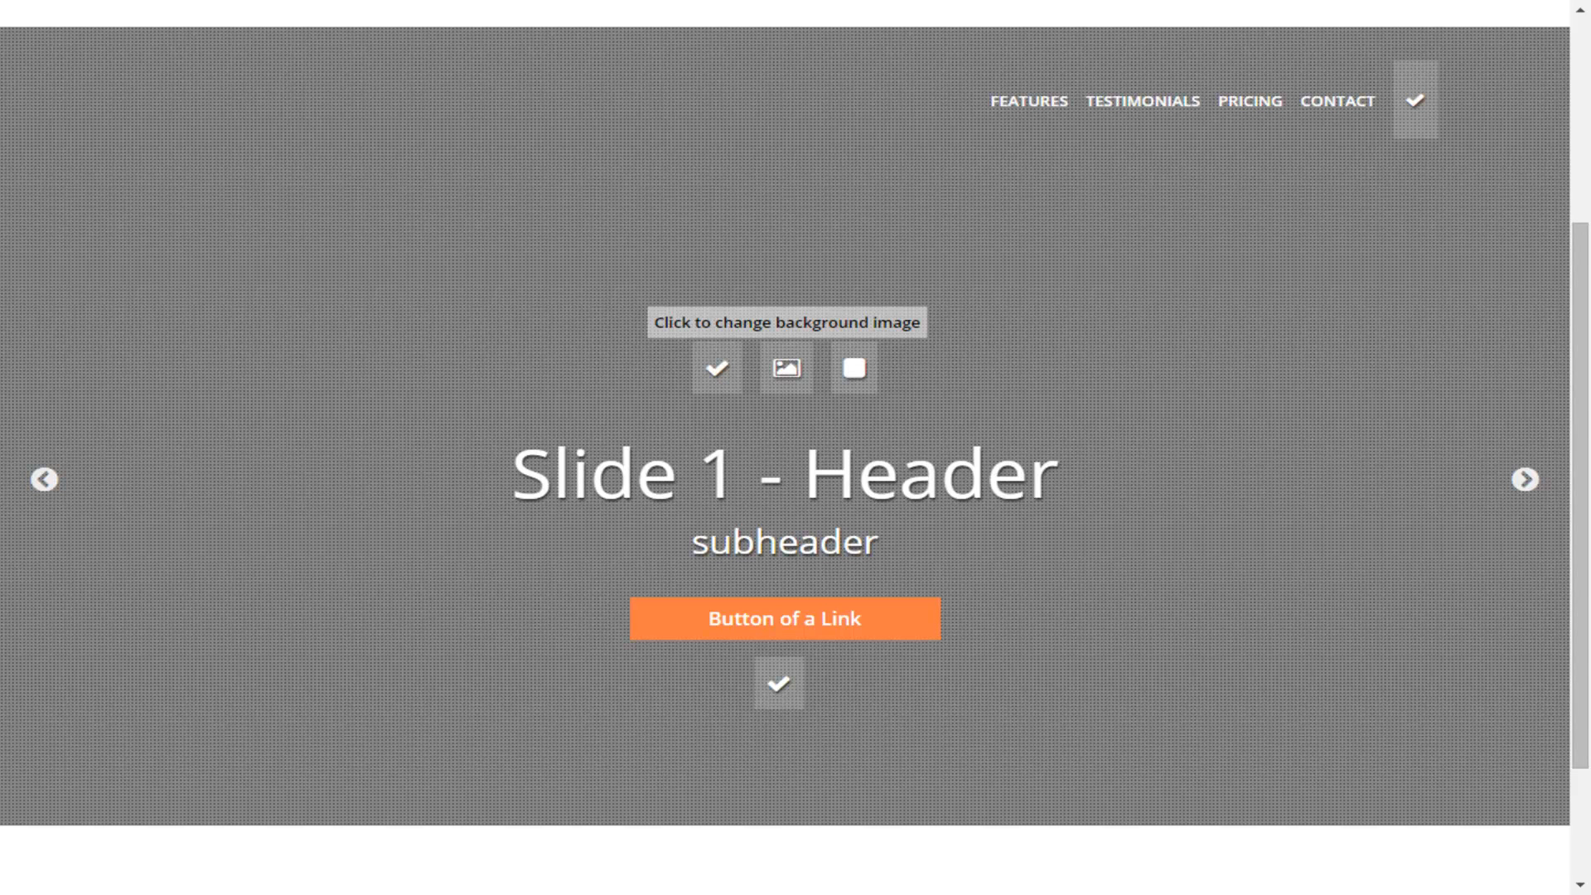
{"action": "left_click", "coordinate": [787, 368]}
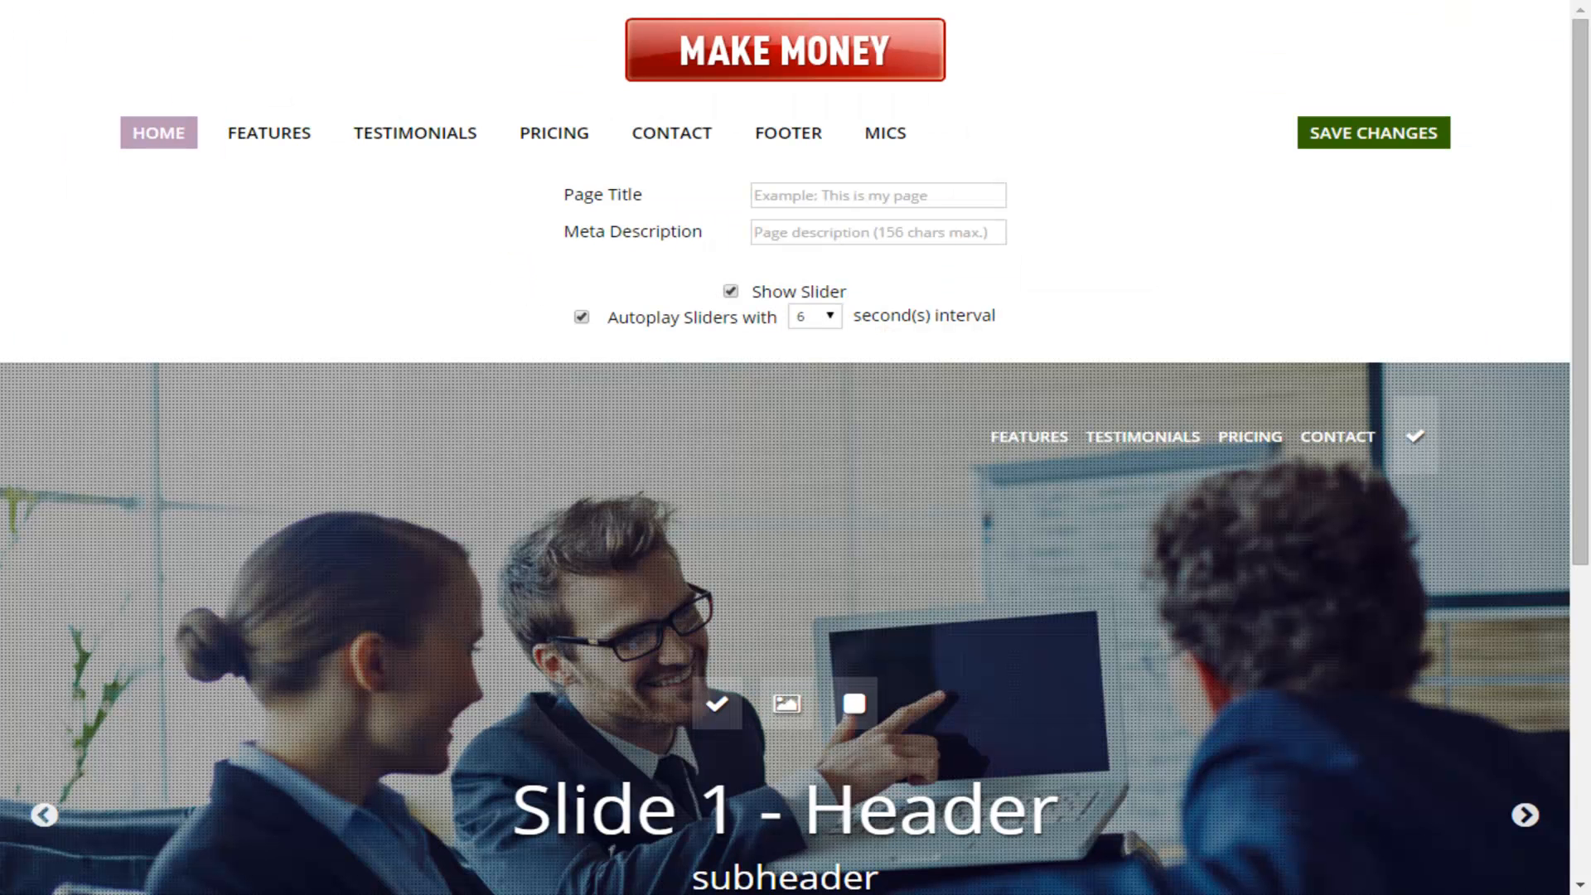
Step: Turn off the image filter over slide 1's background photo
{"action": "scroll", "coordinate": [784, 497], "scroll_direction": "down", "scroll_amount": 1}
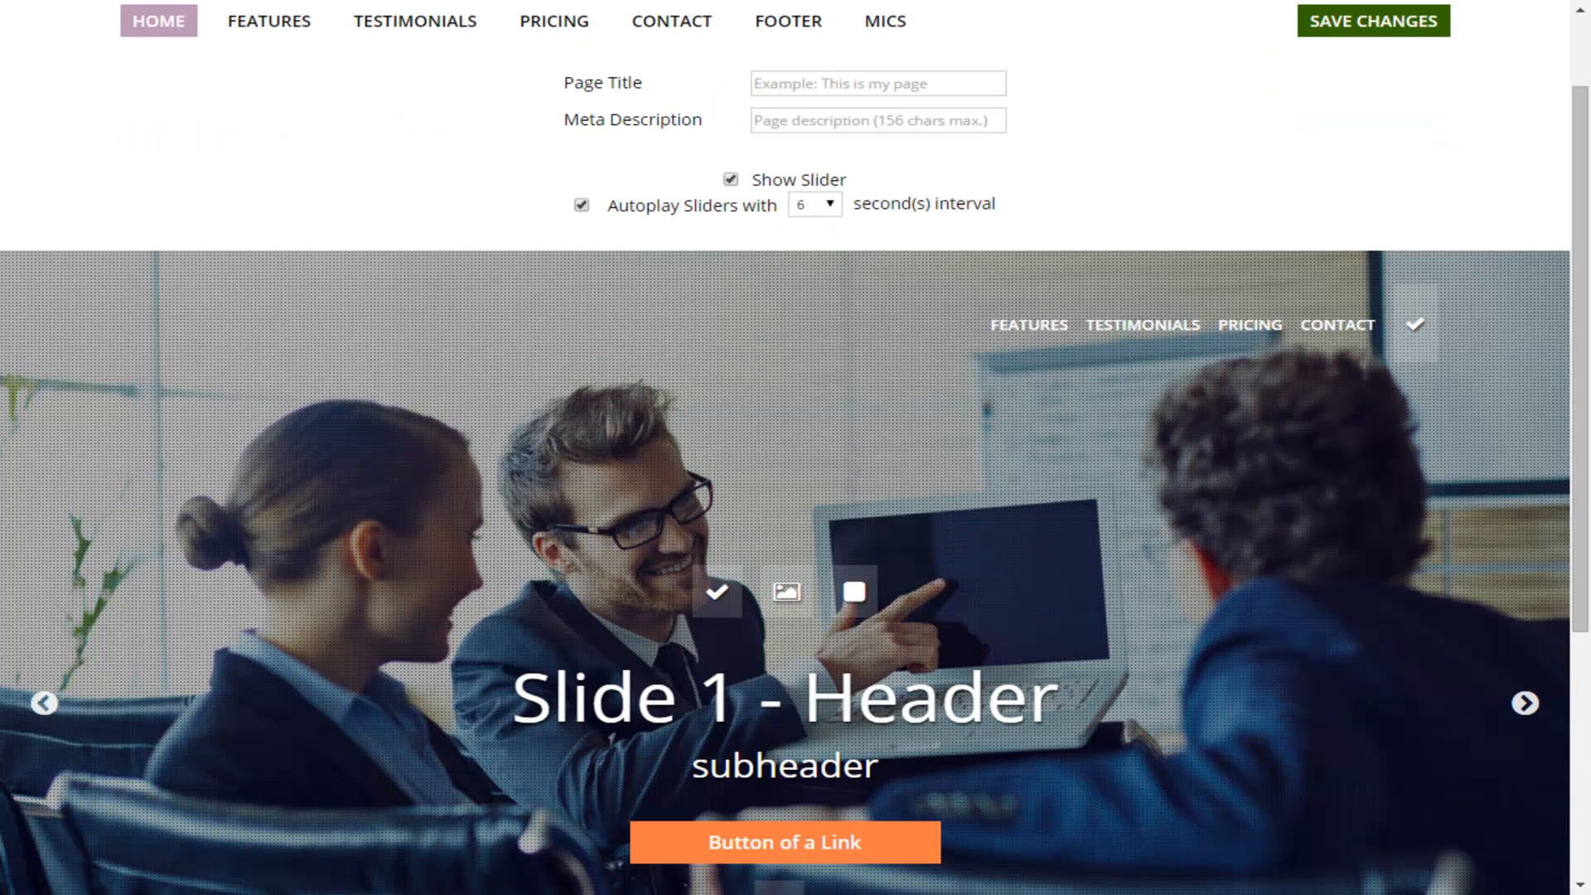
{"action": "scroll", "coordinate": [785, 497], "scroll_direction": "down", "scroll_amount": 2}
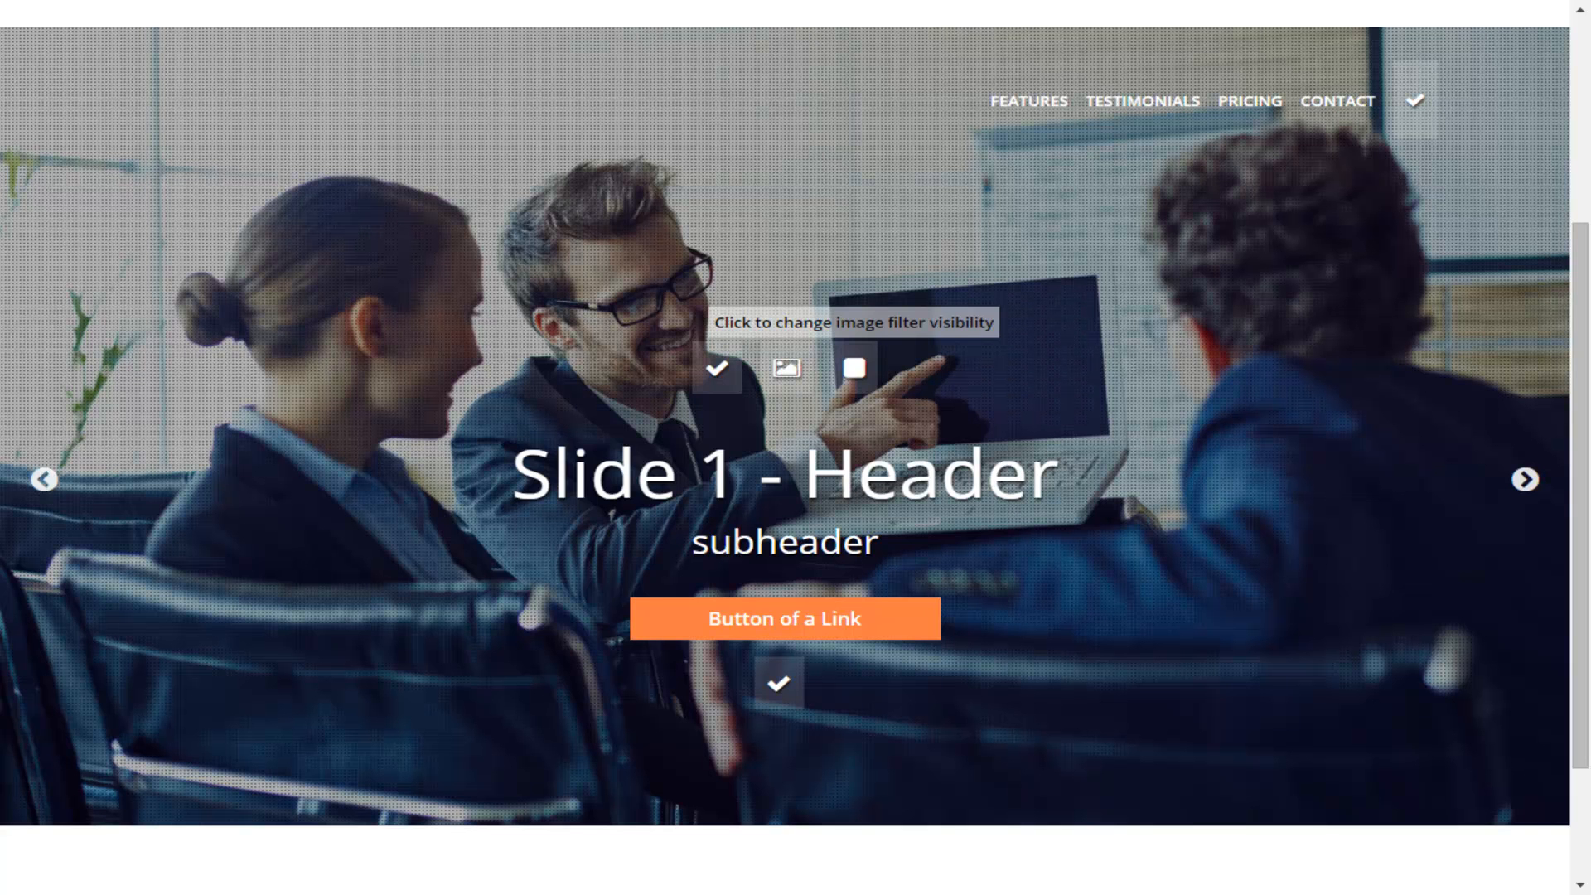
{"action": "left_click", "coordinate": [787, 367]}
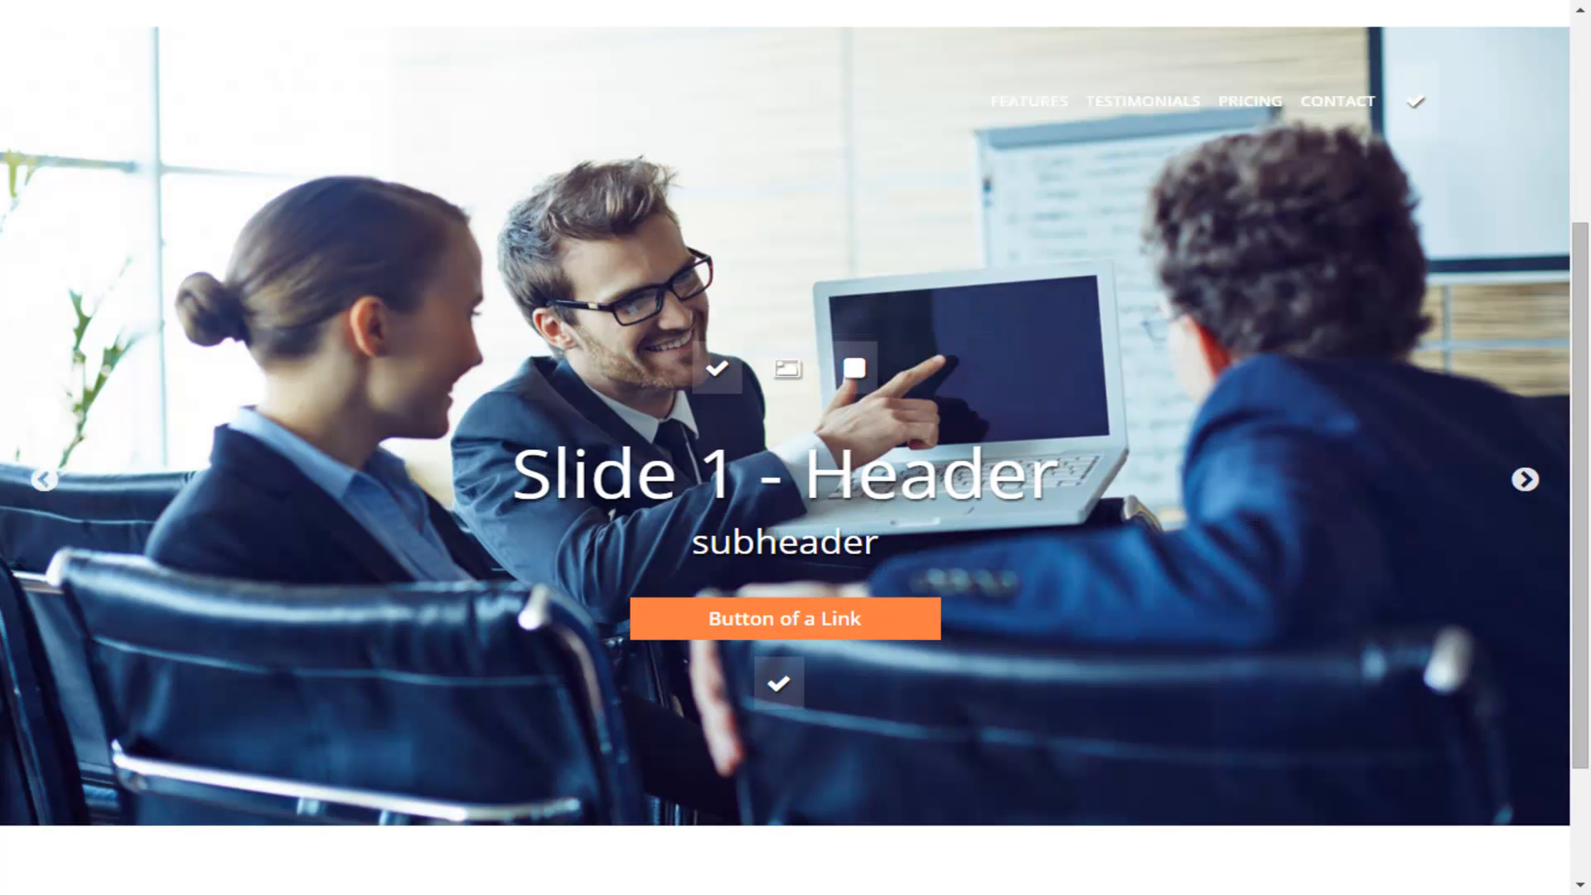
Step: Change slide 1's header to "Great Web Design" and its subheader to "All For Your Business", and save the changes
{"action": "scroll", "coordinate": [786, 448], "scroll_direction": "up", "scroll_amount": 2}
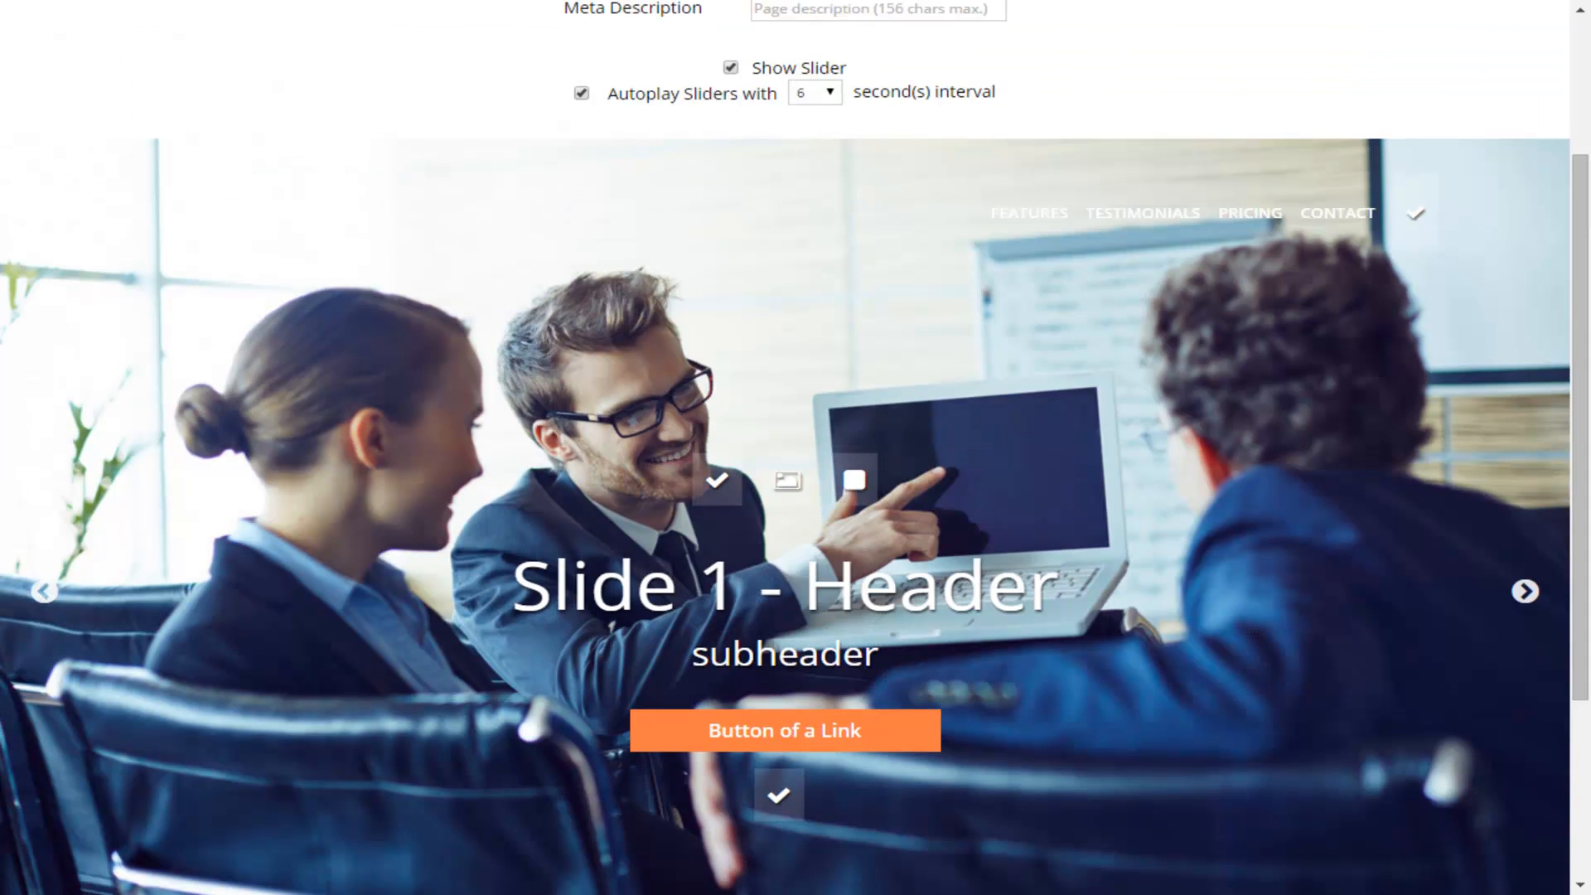
{"action": "scroll", "coordinate": [785, 531], "scroll_direction": "down", "scroll_amount": 2}
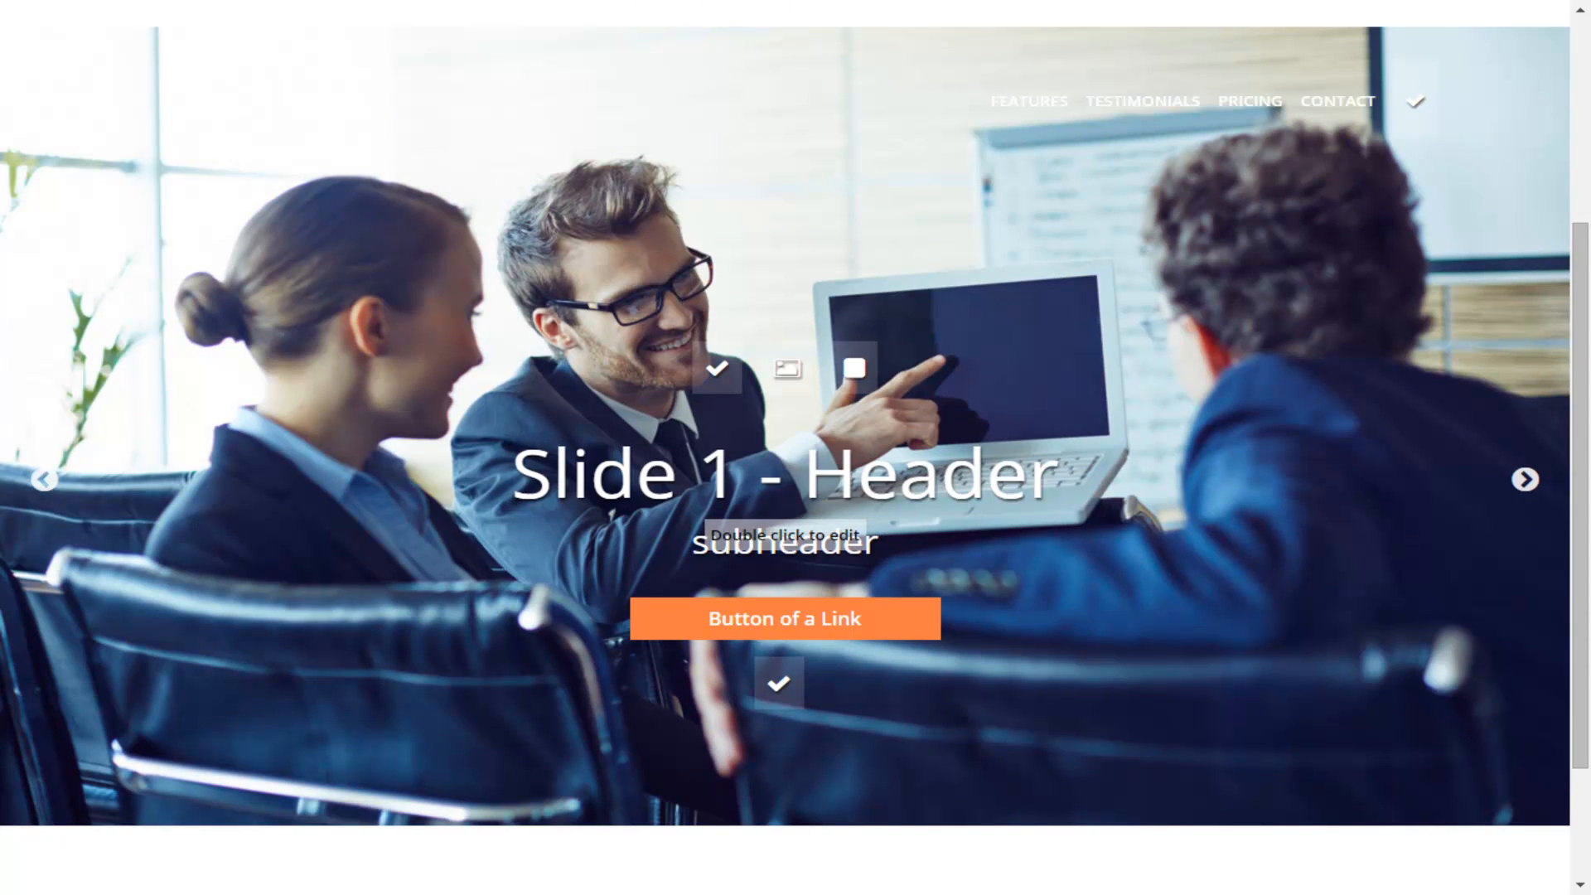
{"action": "scroll", "coordinate": [785, 497], "scroll_direction": "down", "scroll_amount": 2}
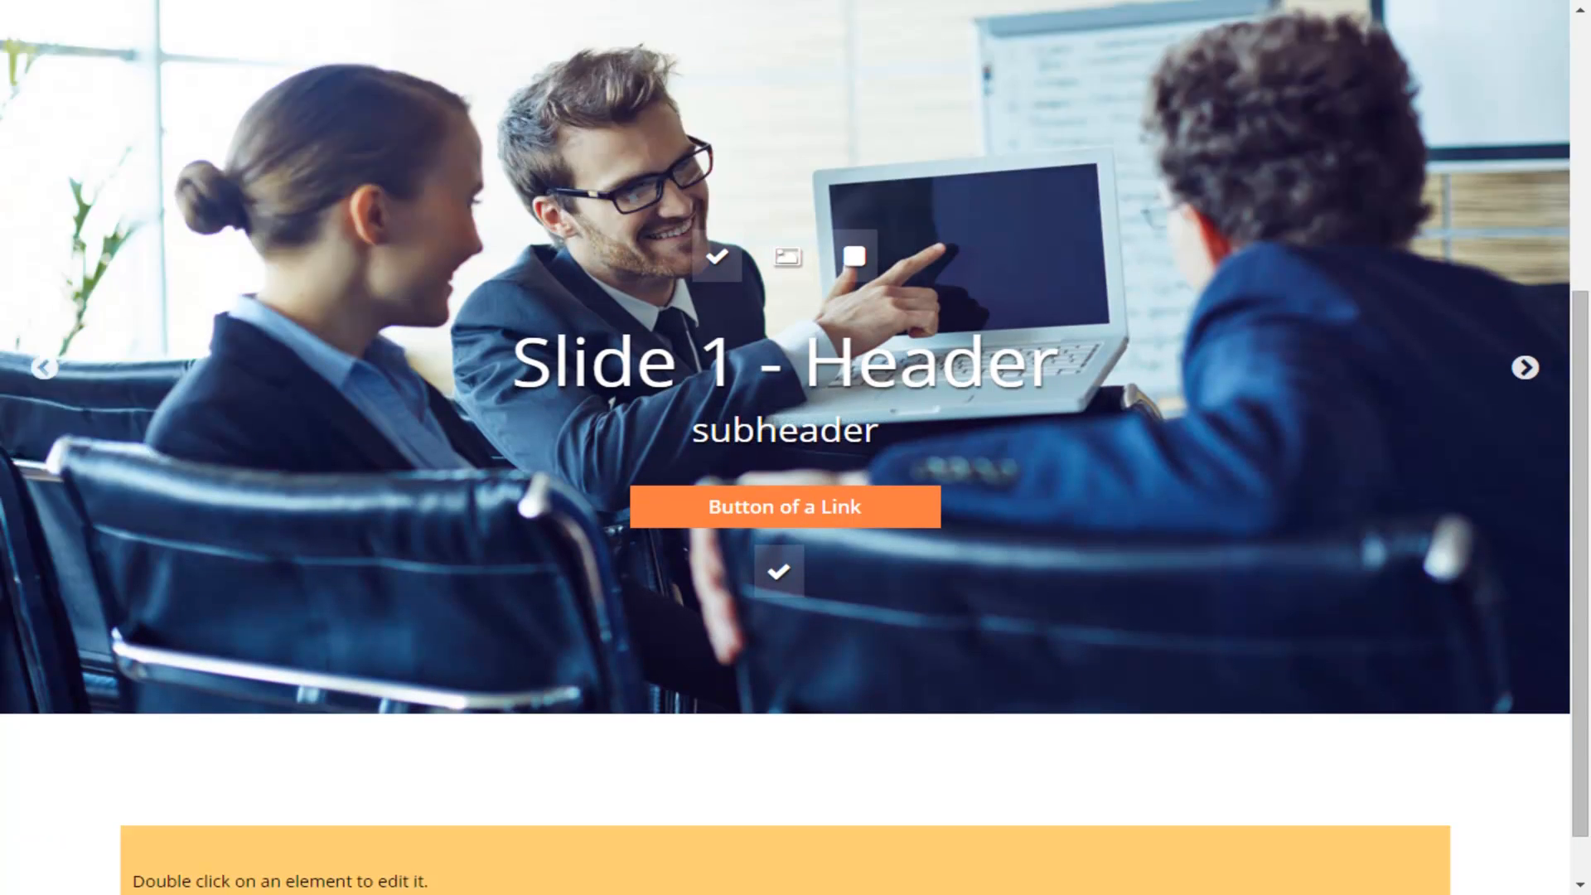
{"action": "scroll", "coordinate": [785, 497], "scroll_direction": "up", "scroll_amount": 2}
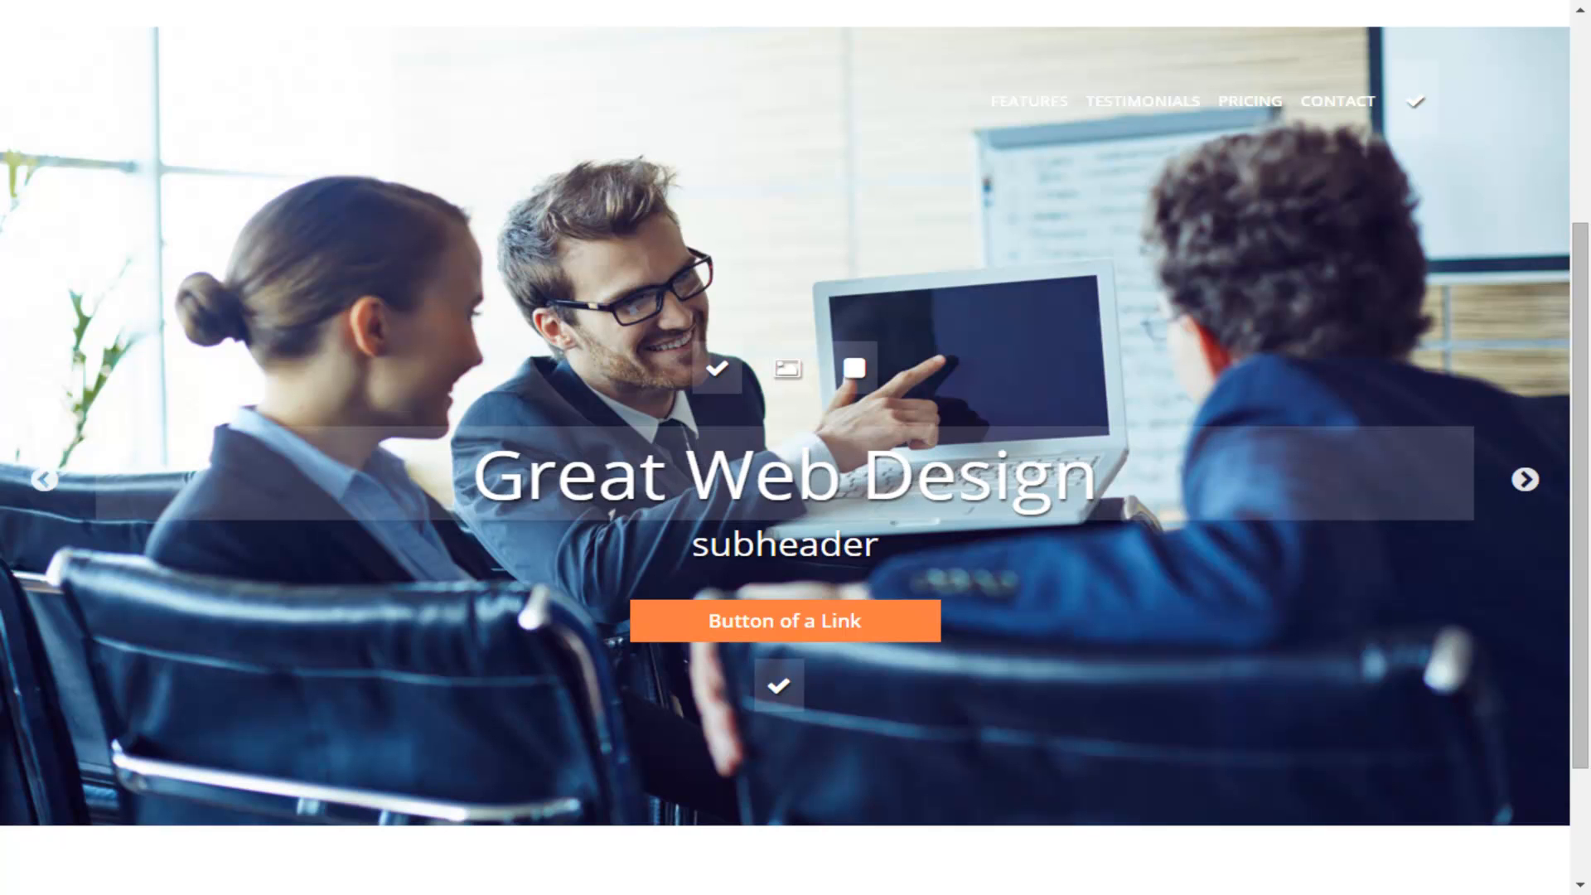
{"action": "double_click", "coordinate": [982, 478]}
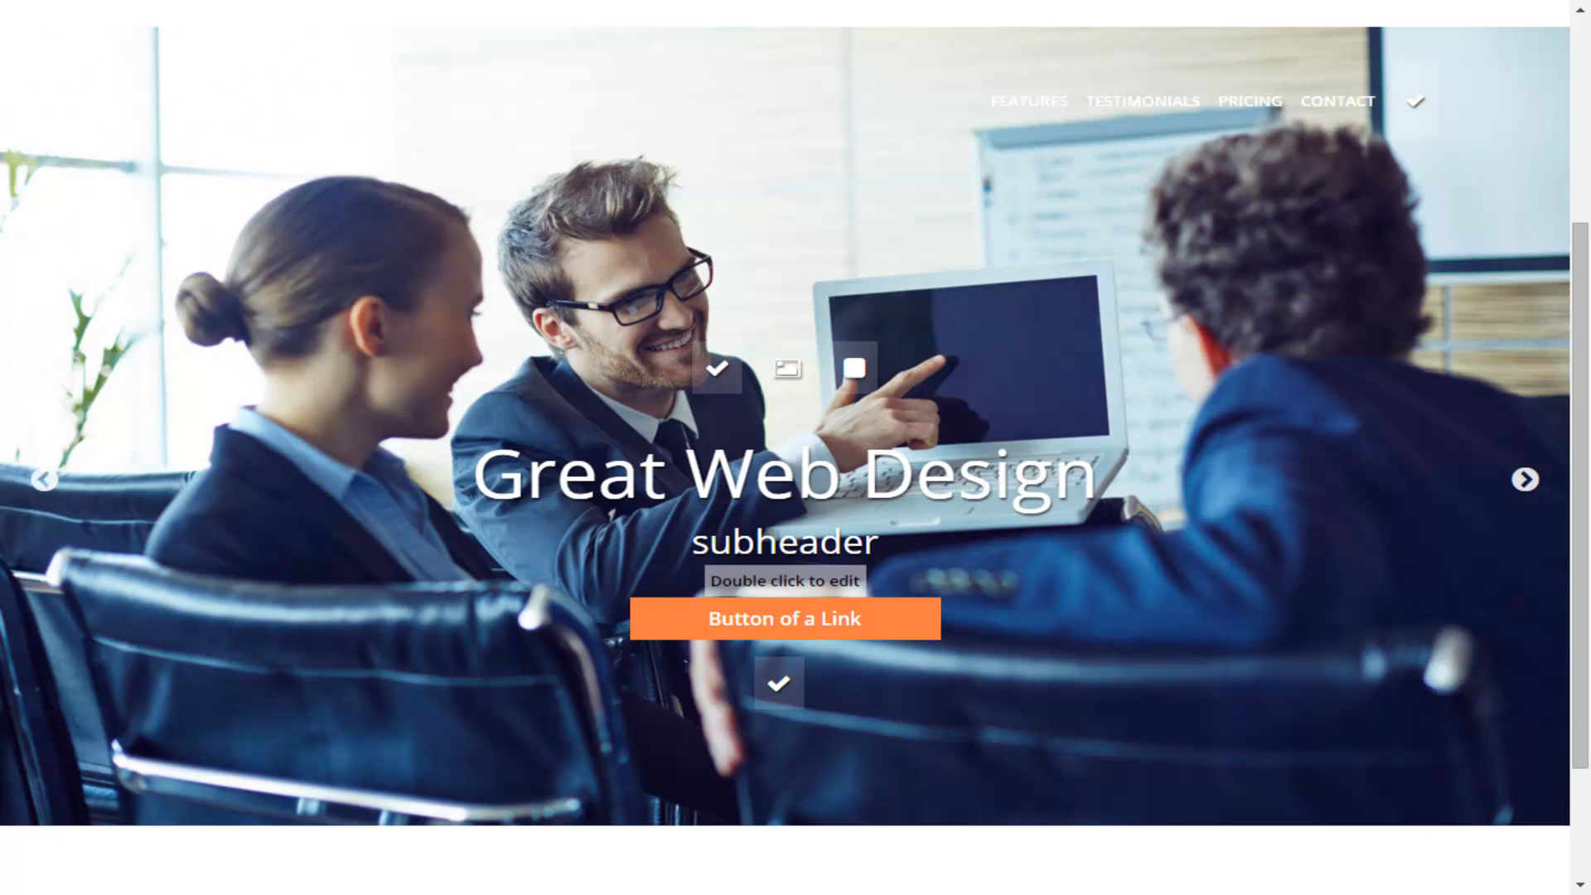
{"action": "double_click", "coordinate": [786, 543]}
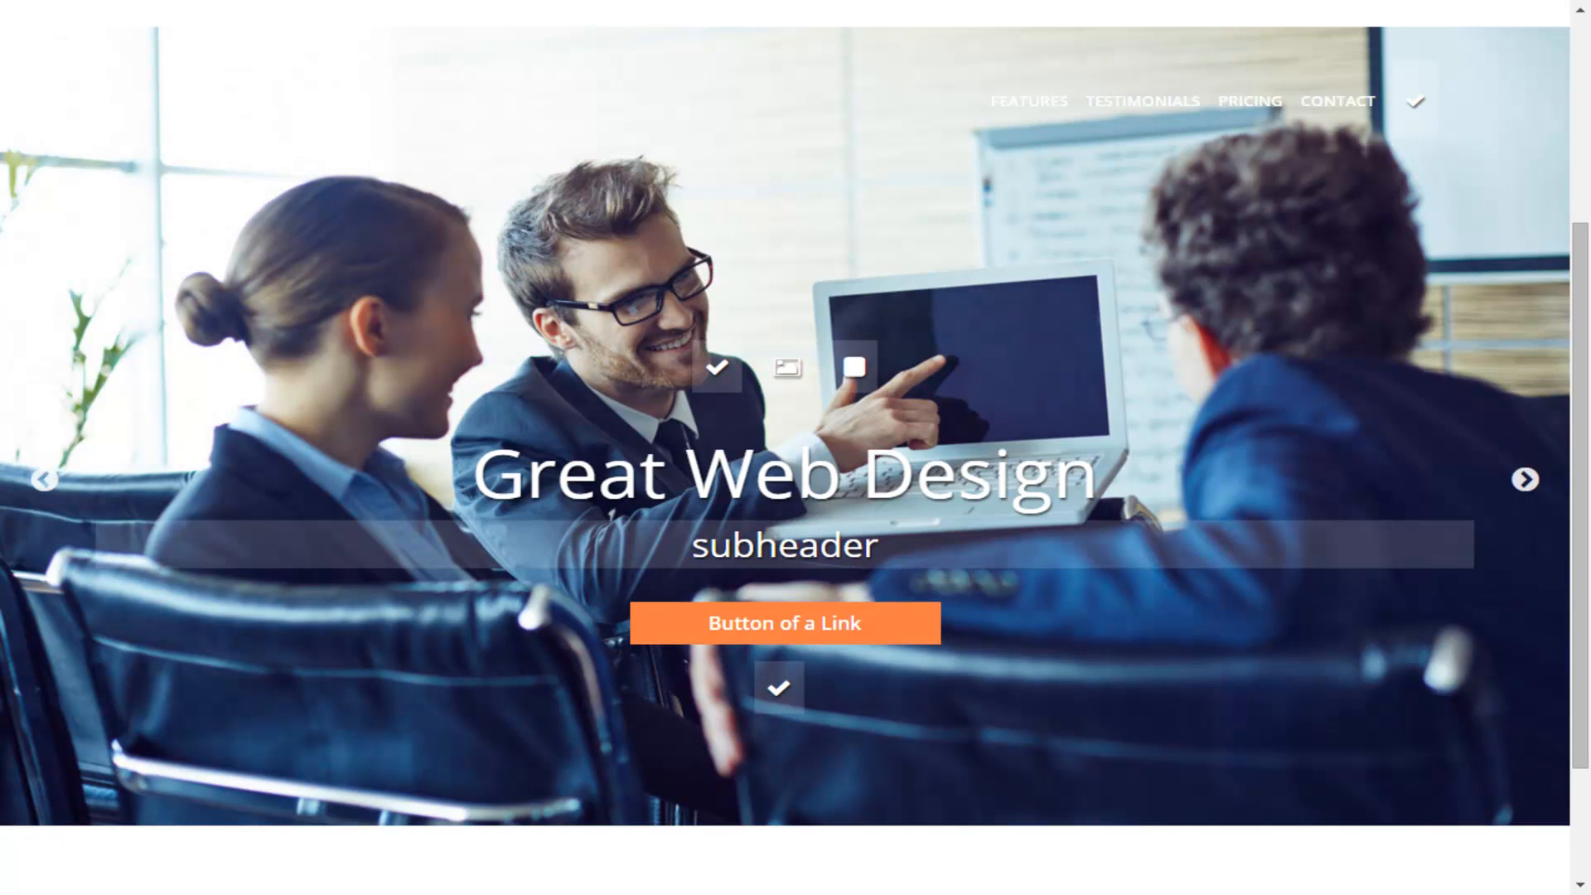
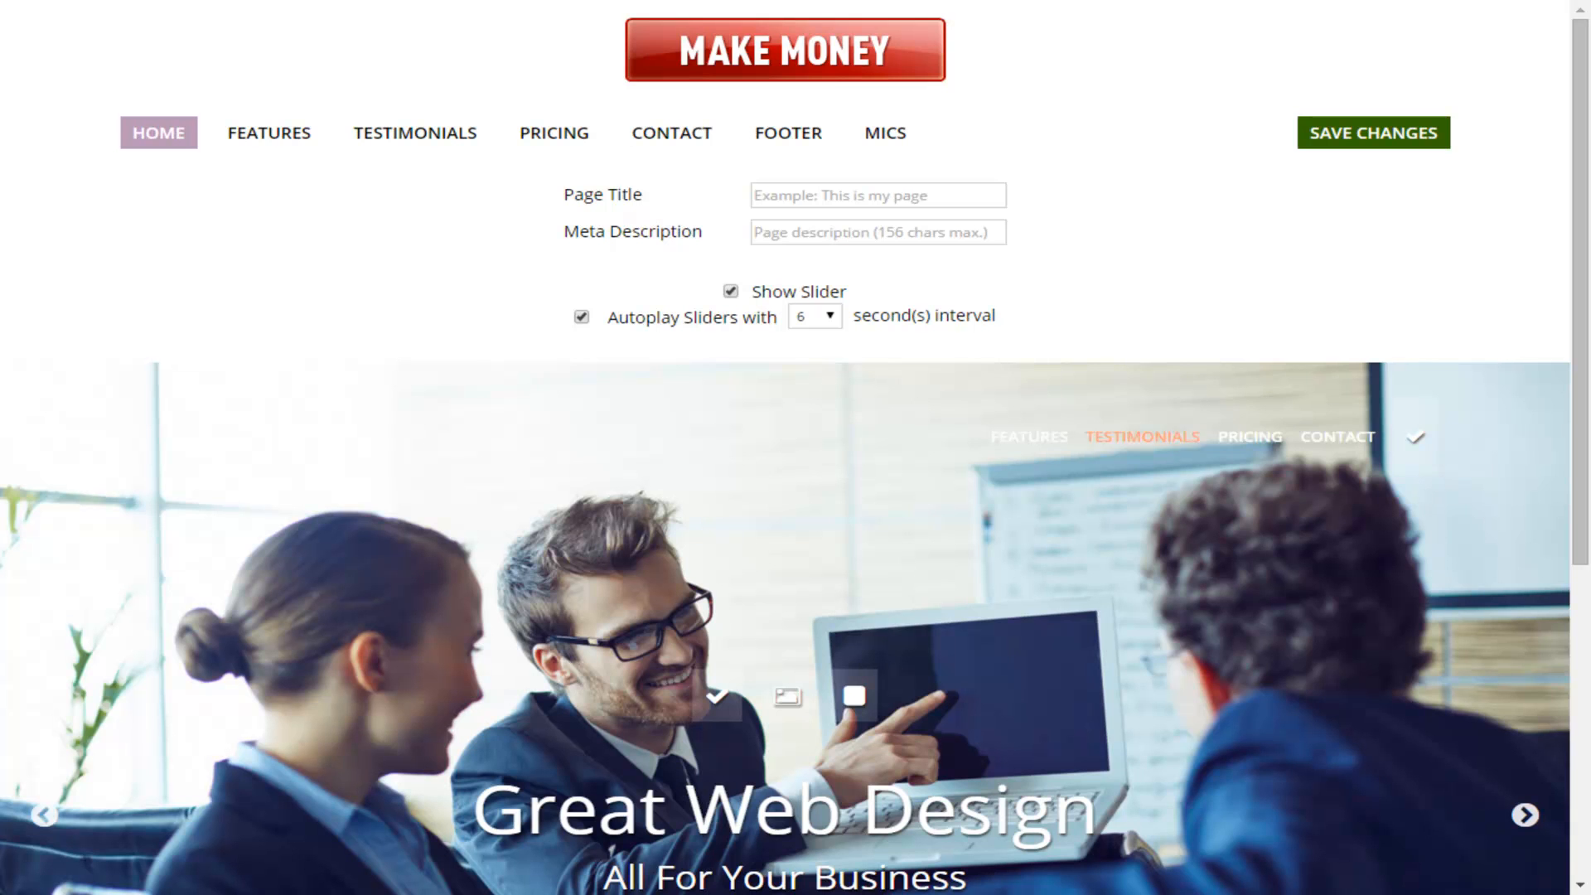
{"action": "left_click", "coordinate": [1374, 133]}
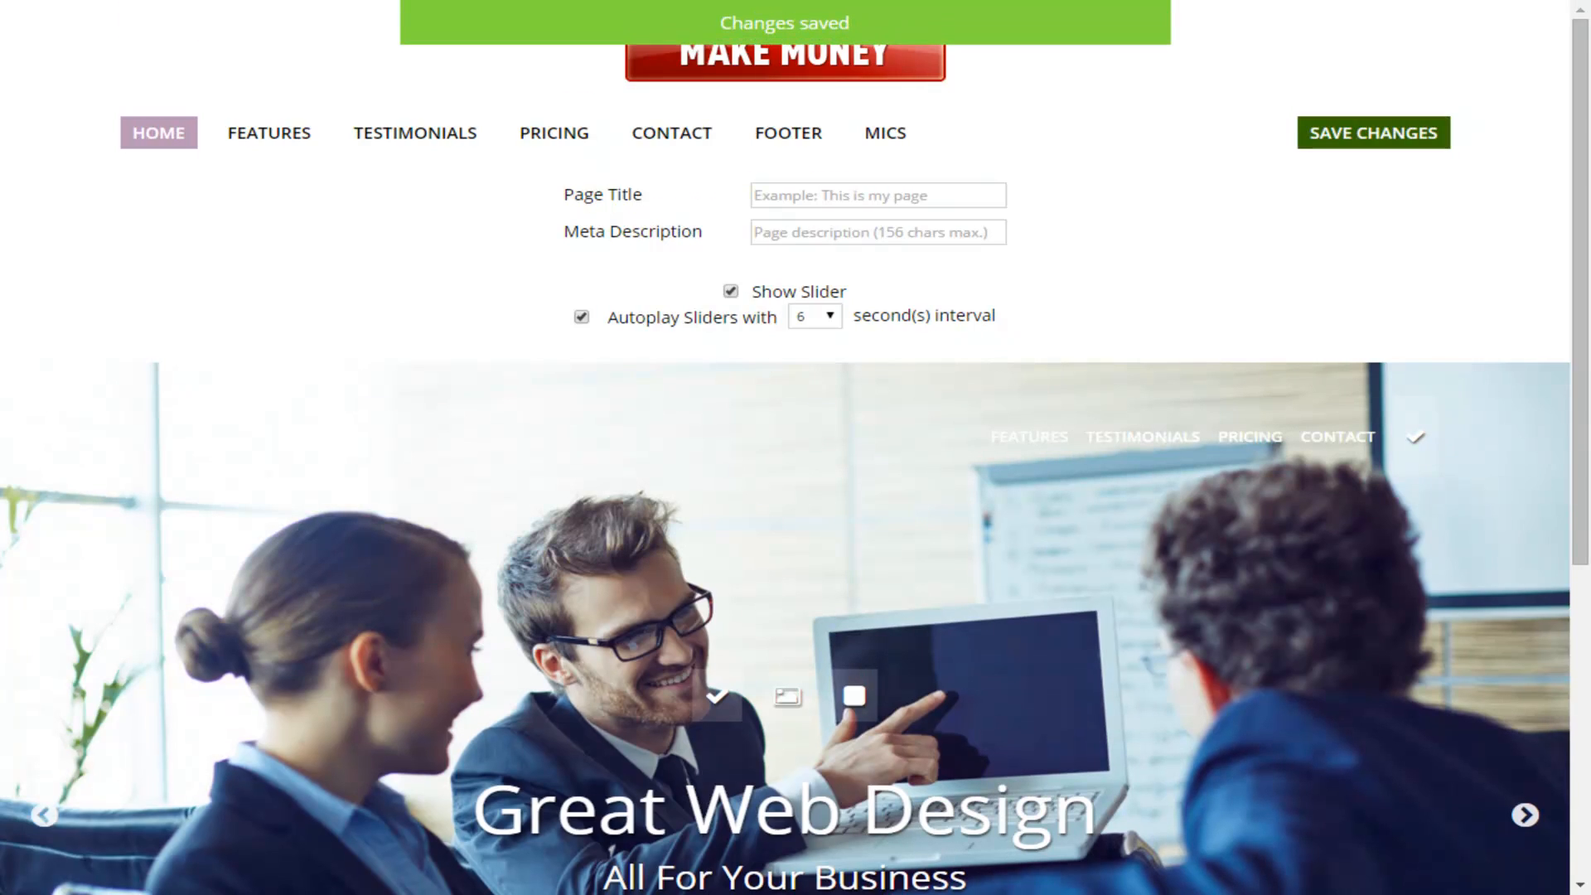
{"action": "scroll", "coordinate": [786, 481], "scroll_direction": "down", "scroll_amount": 3}
{"action": "scroll", "coordinate": [786, 481], "scroll_direction": "up", "scroll_amount": 2}
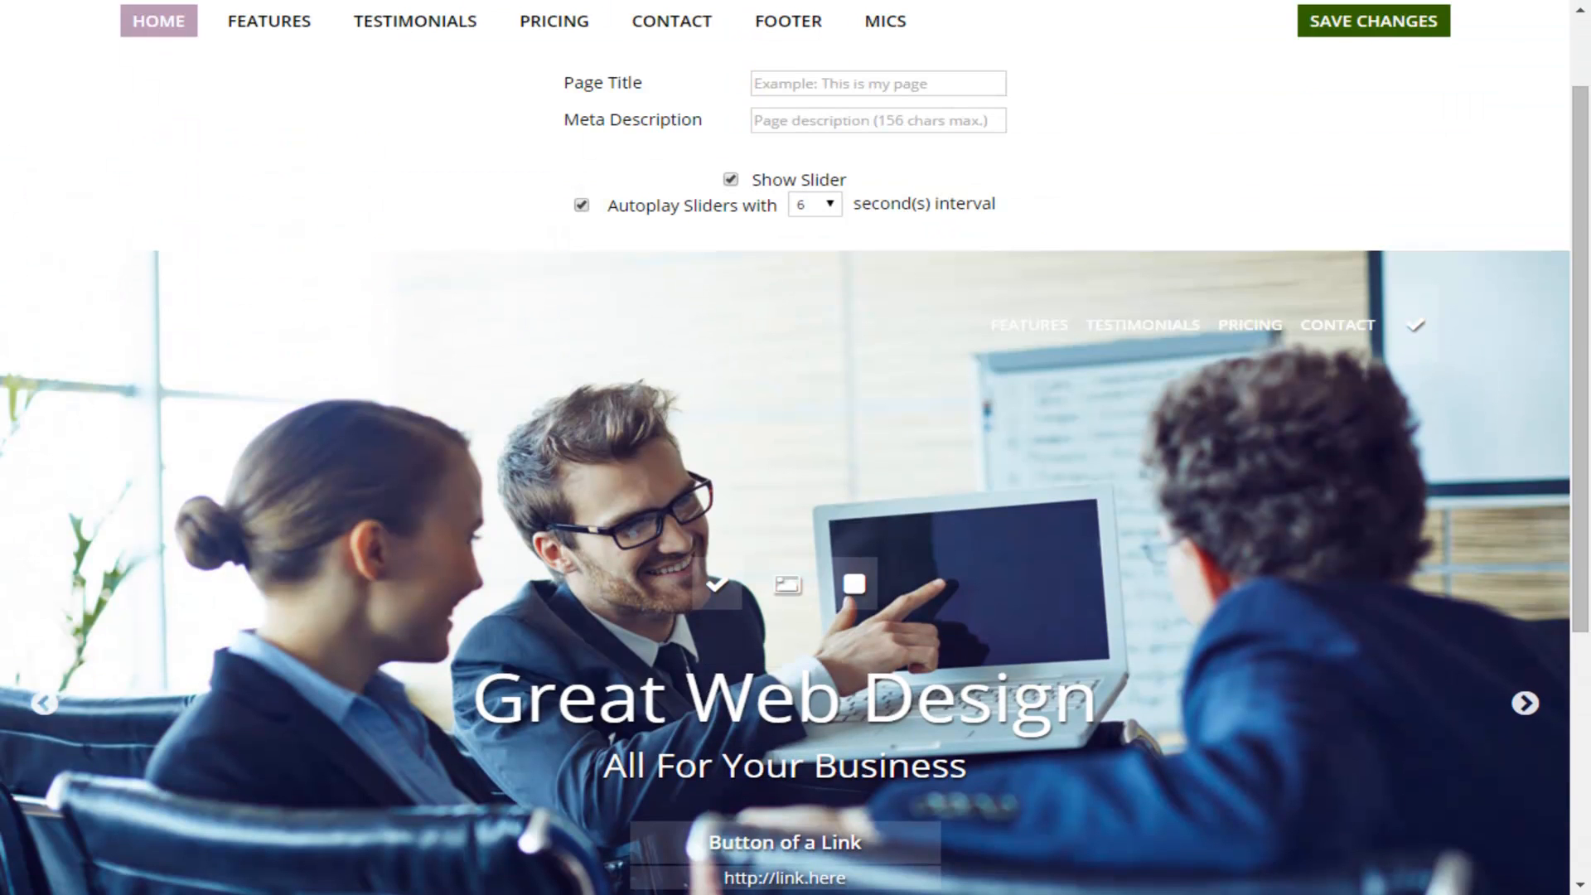
{"action": "scroll", "coordinate": [785, 481], "scroll_direction": "down", "scroll_amount": 1}
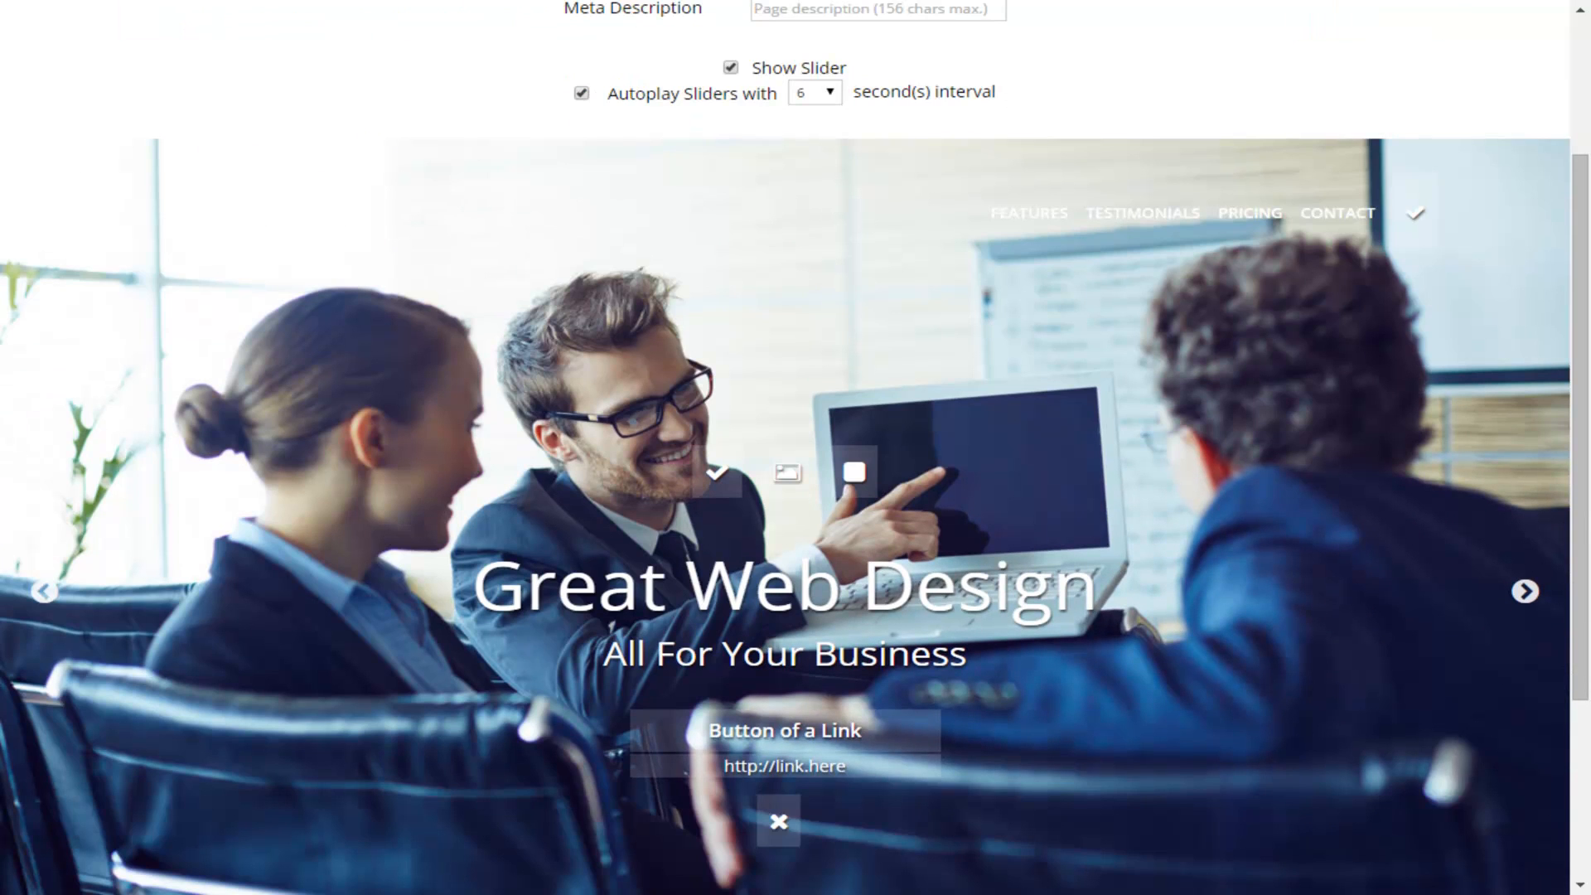
{"action": "scroll", "coordinate": [785, 480], "scroll_direction": "down", "scroll_amount": 1}
{"action": "scroll", "coordinate": [786, 480], "scroll_direction": "up", "scroll_amount": 1}
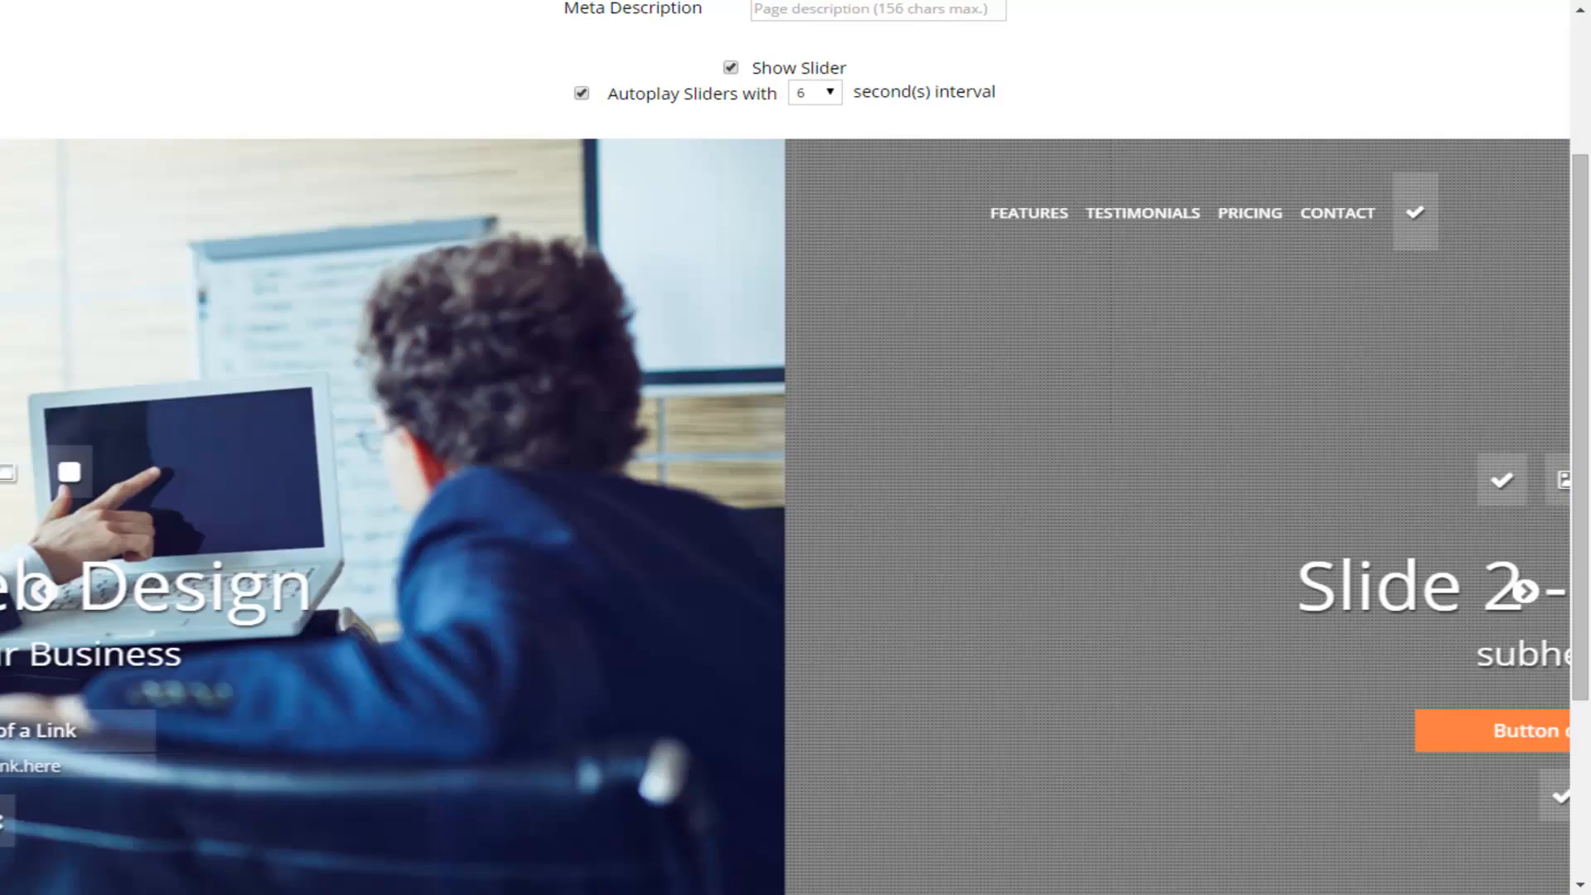
{"action": "scroll", "coordinate": [785, 638], "scroll_direction": "down", "scroll_amount": 1}
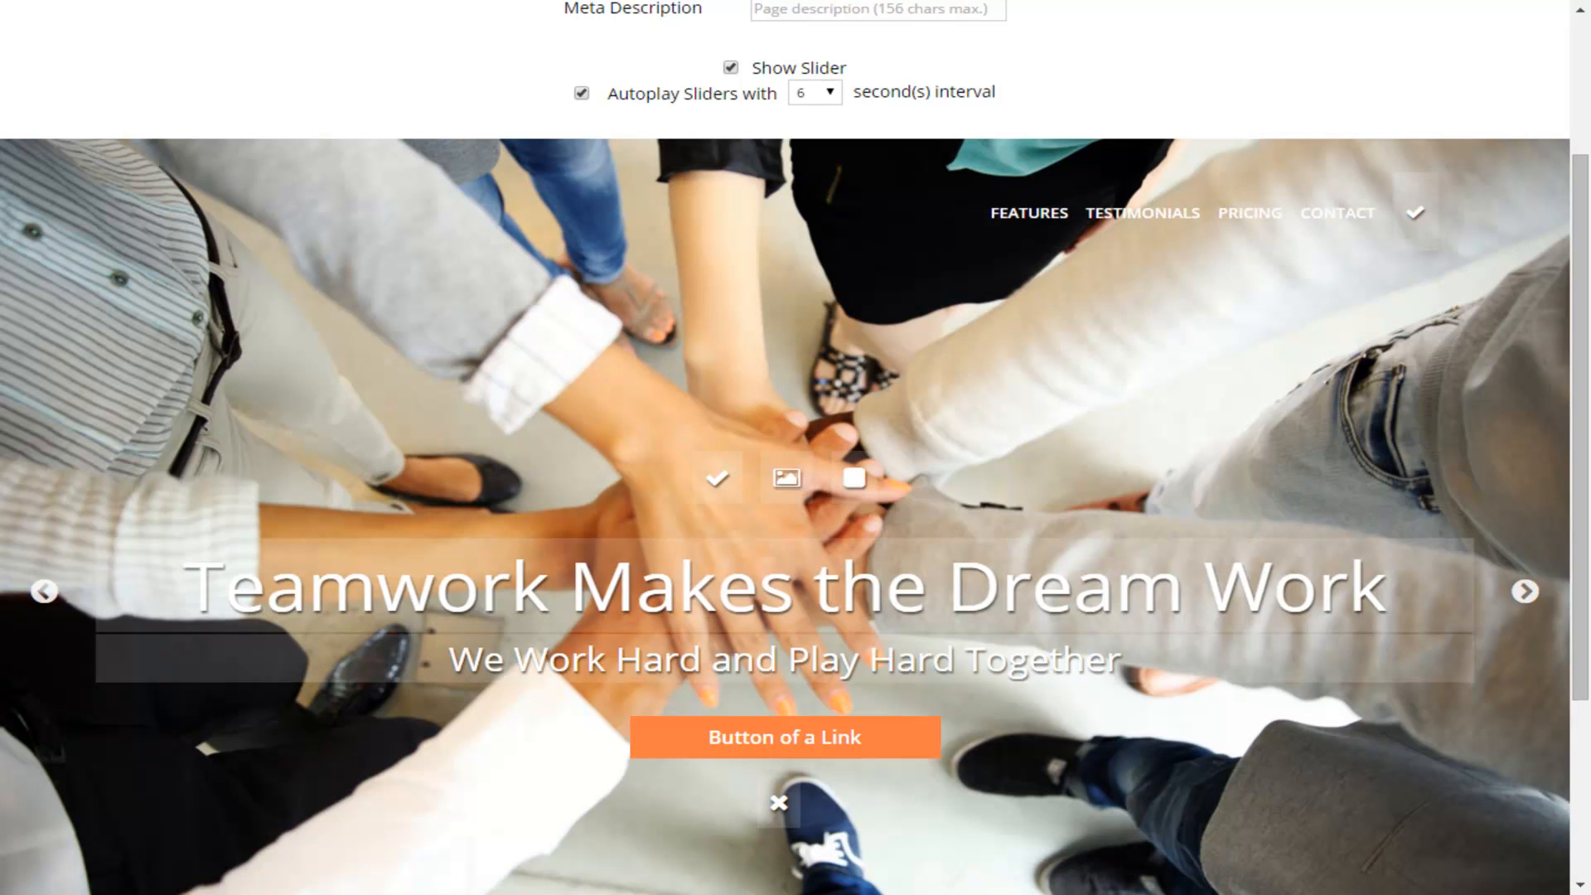
Step: Go back to the "Personal Attention" slide, try its image filter off and on again, and hide the slide
{"action": "left_click", "coordinate": [44, 591]}
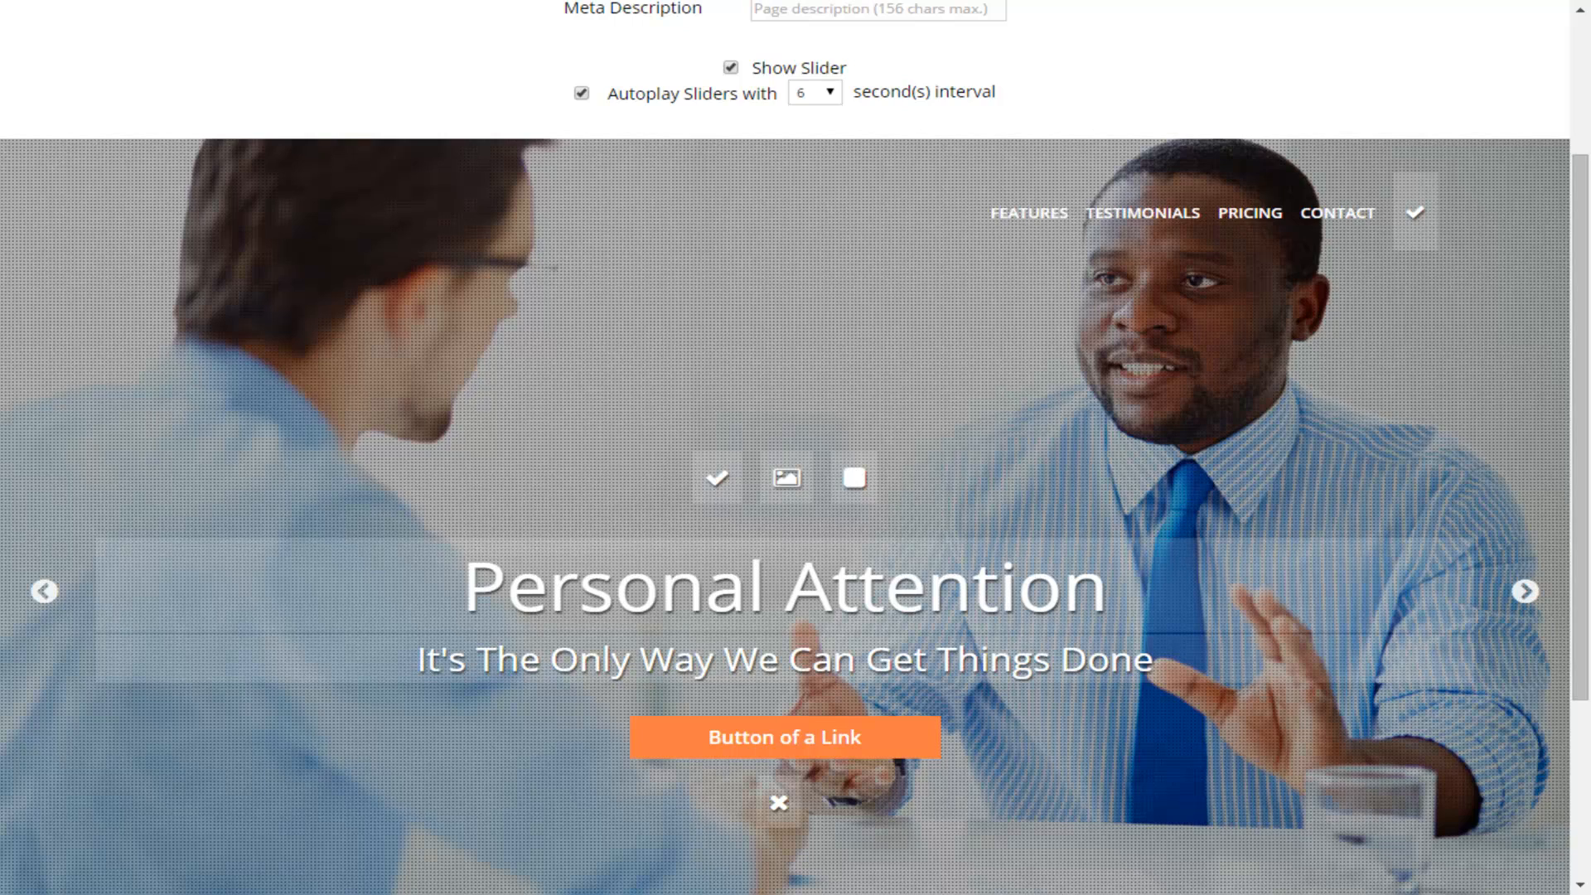
{"action": "left_click", "coordinate": [855, 478]}
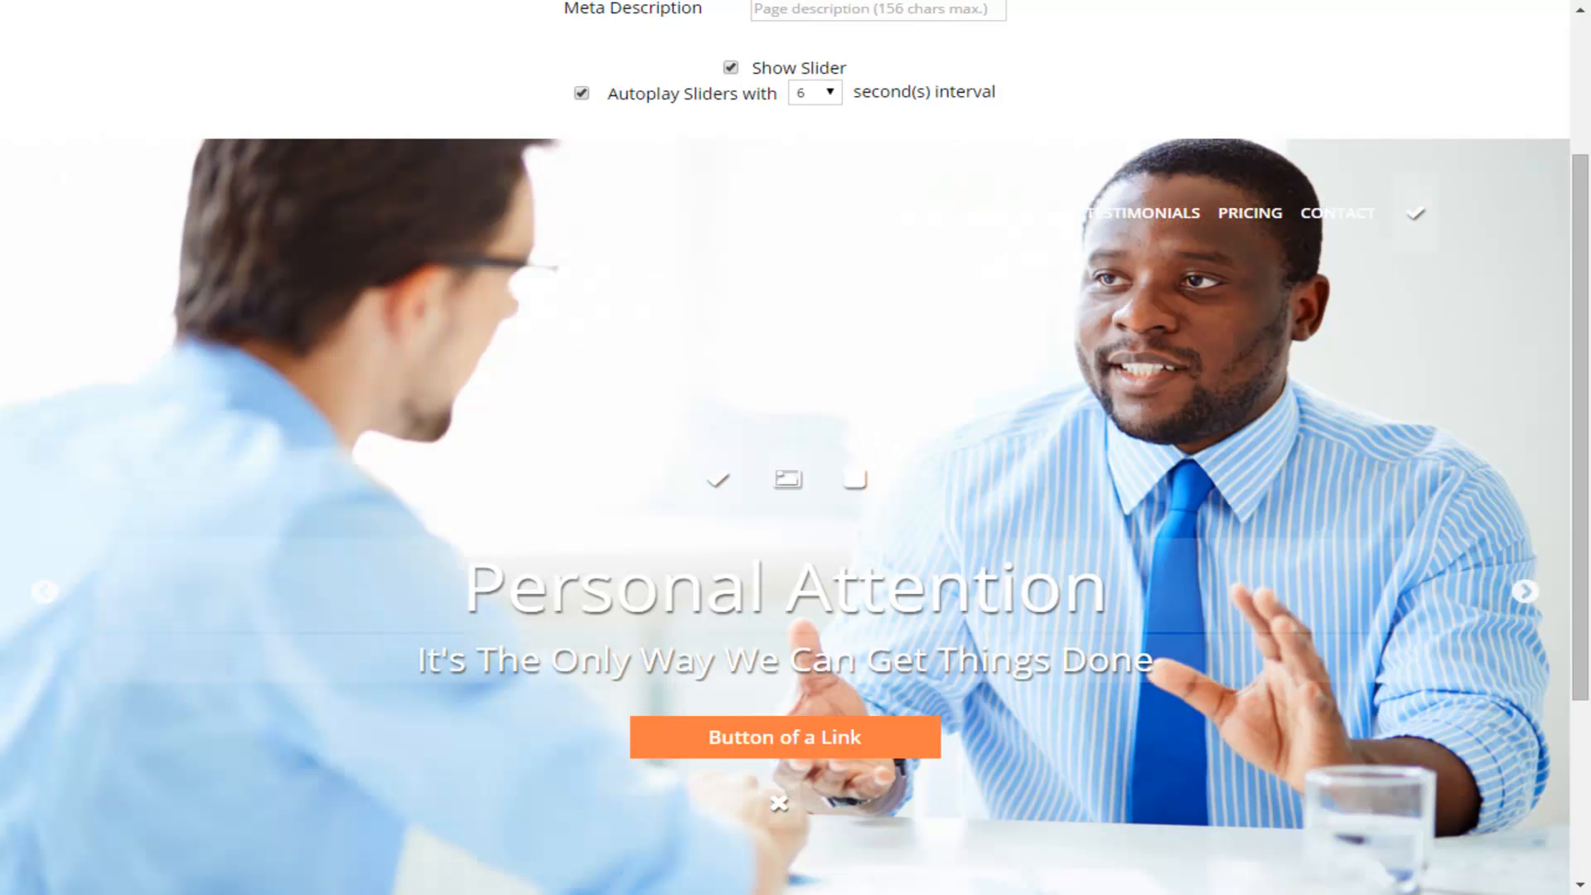
{"action": "left_click", "coordinate": [854, 478]}
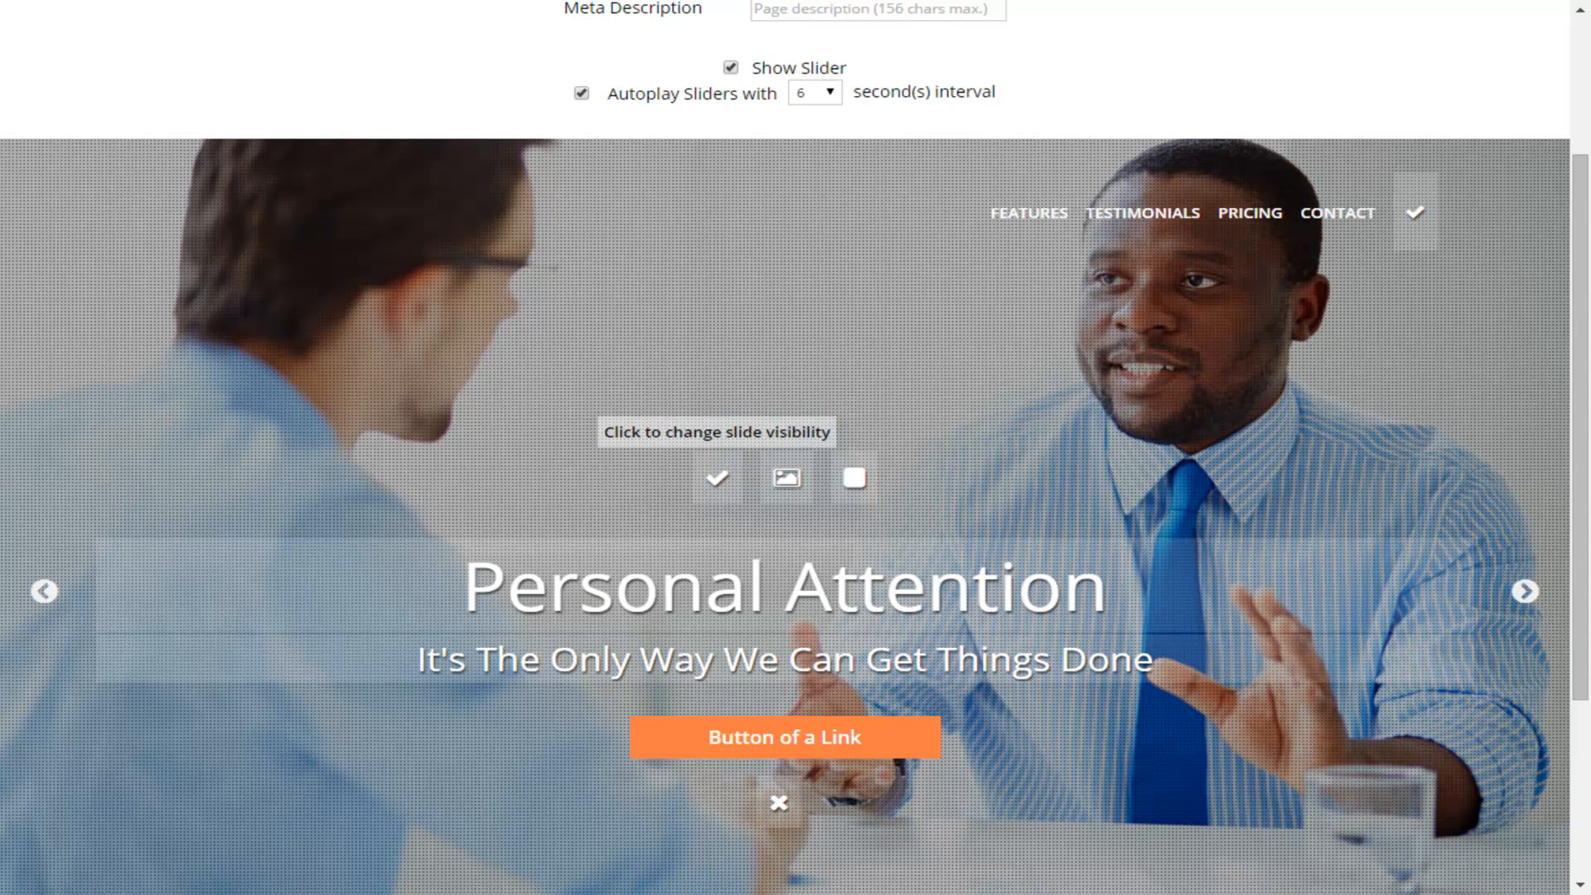
{"action": "left_click", "coordinate": [718, 478]}
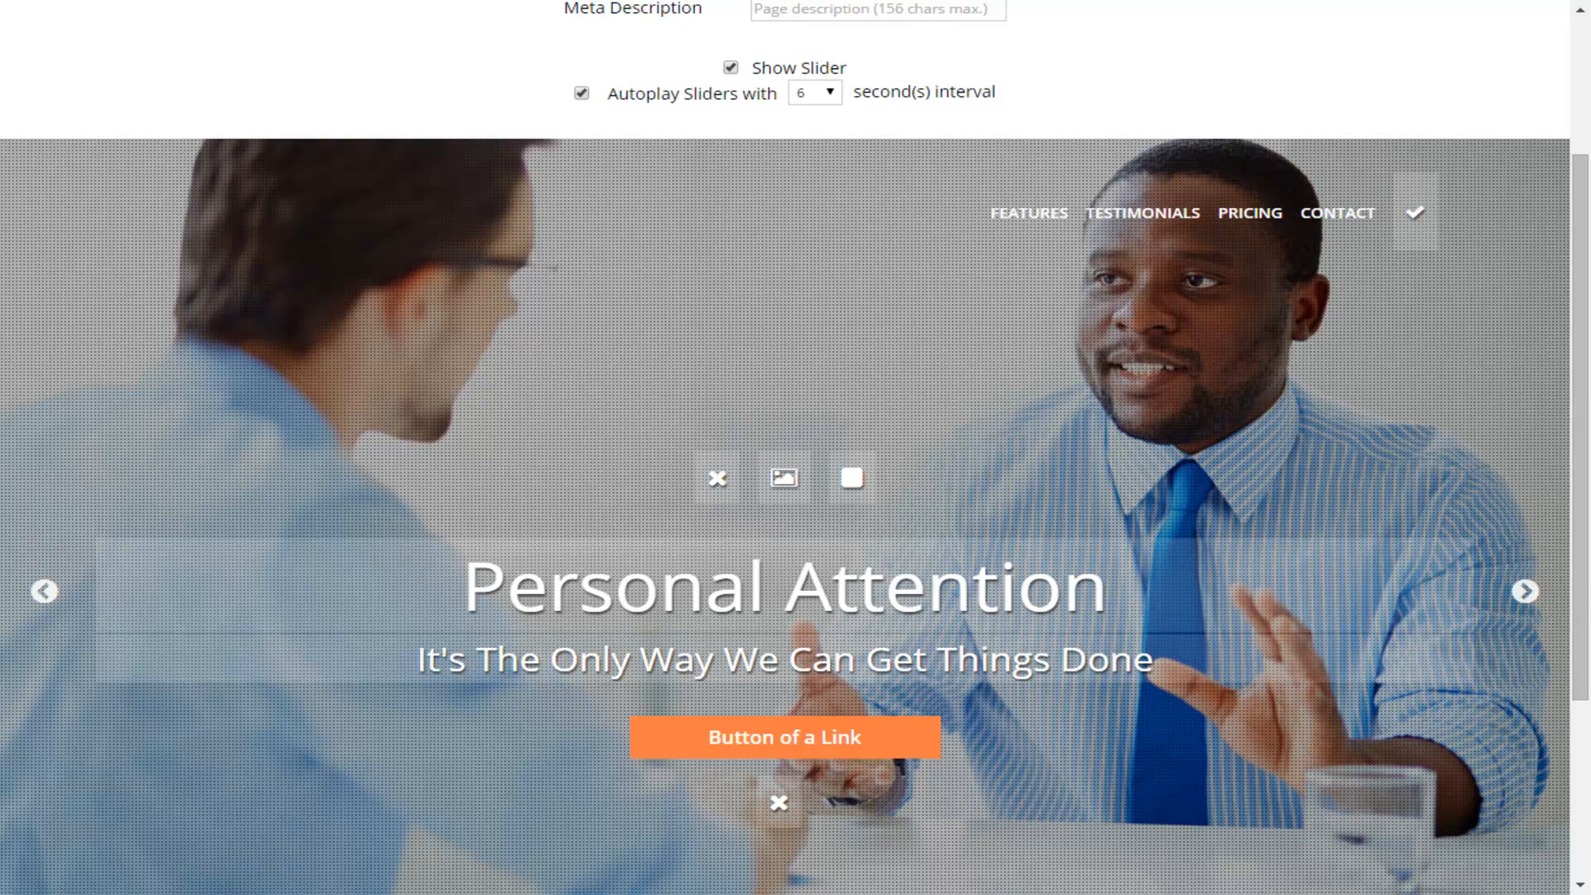
{"action": "scroll", "coordinate": [785, 478], "scroll_direction": "down", "scroll_amount": 2}
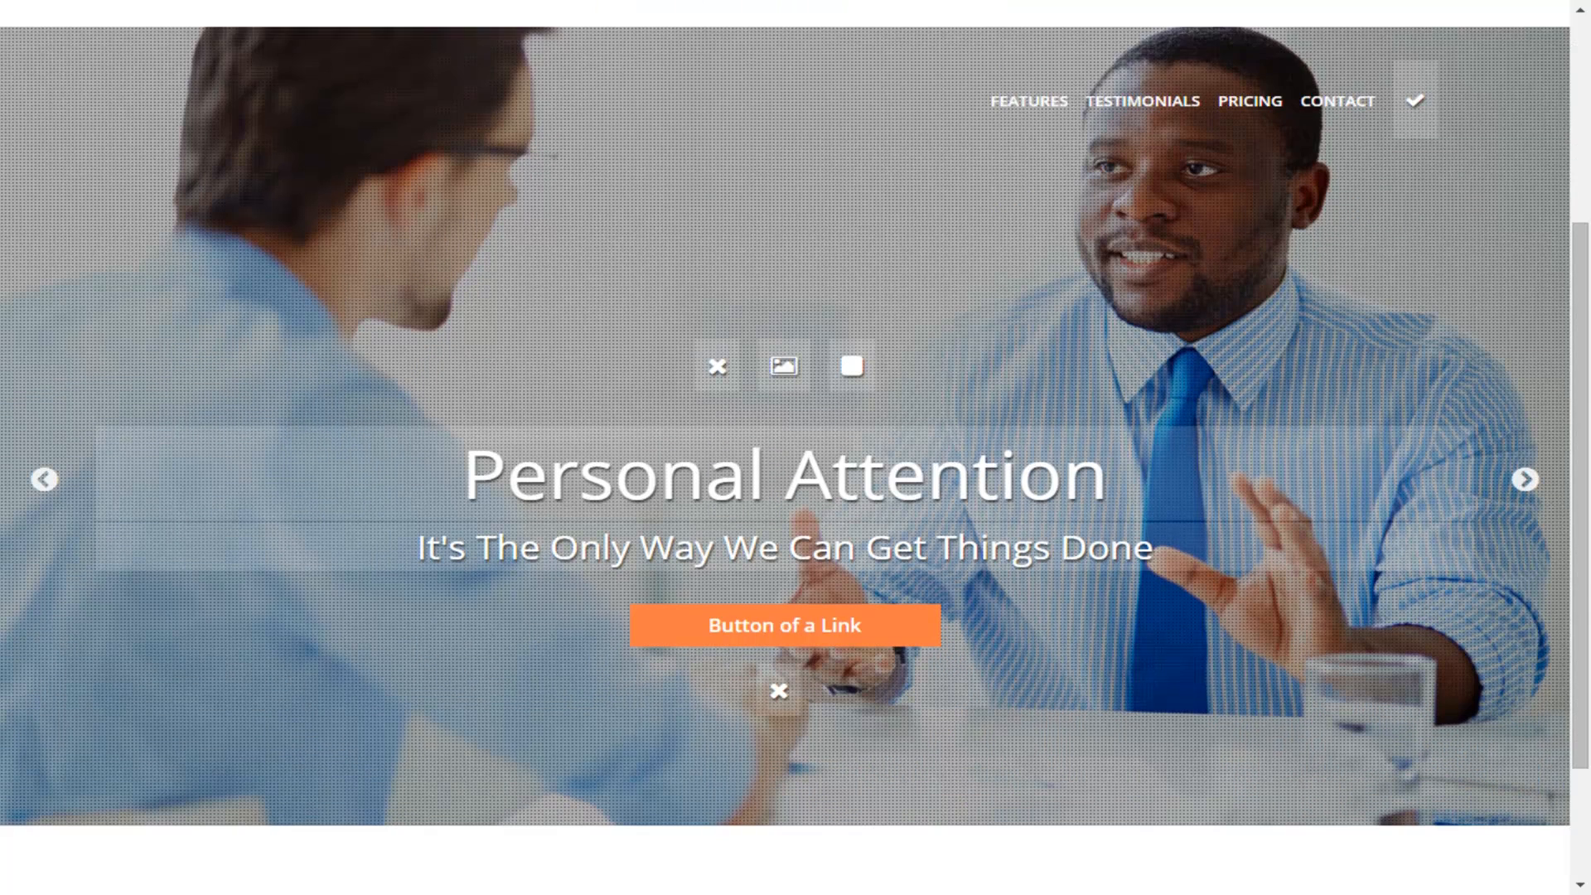
Step: Set the slider's autoplay interval to 10 seconds
{"action": "scroll", "coordinate": [785, 478], "scroll_direction": "up", "scroll_amount": 2}
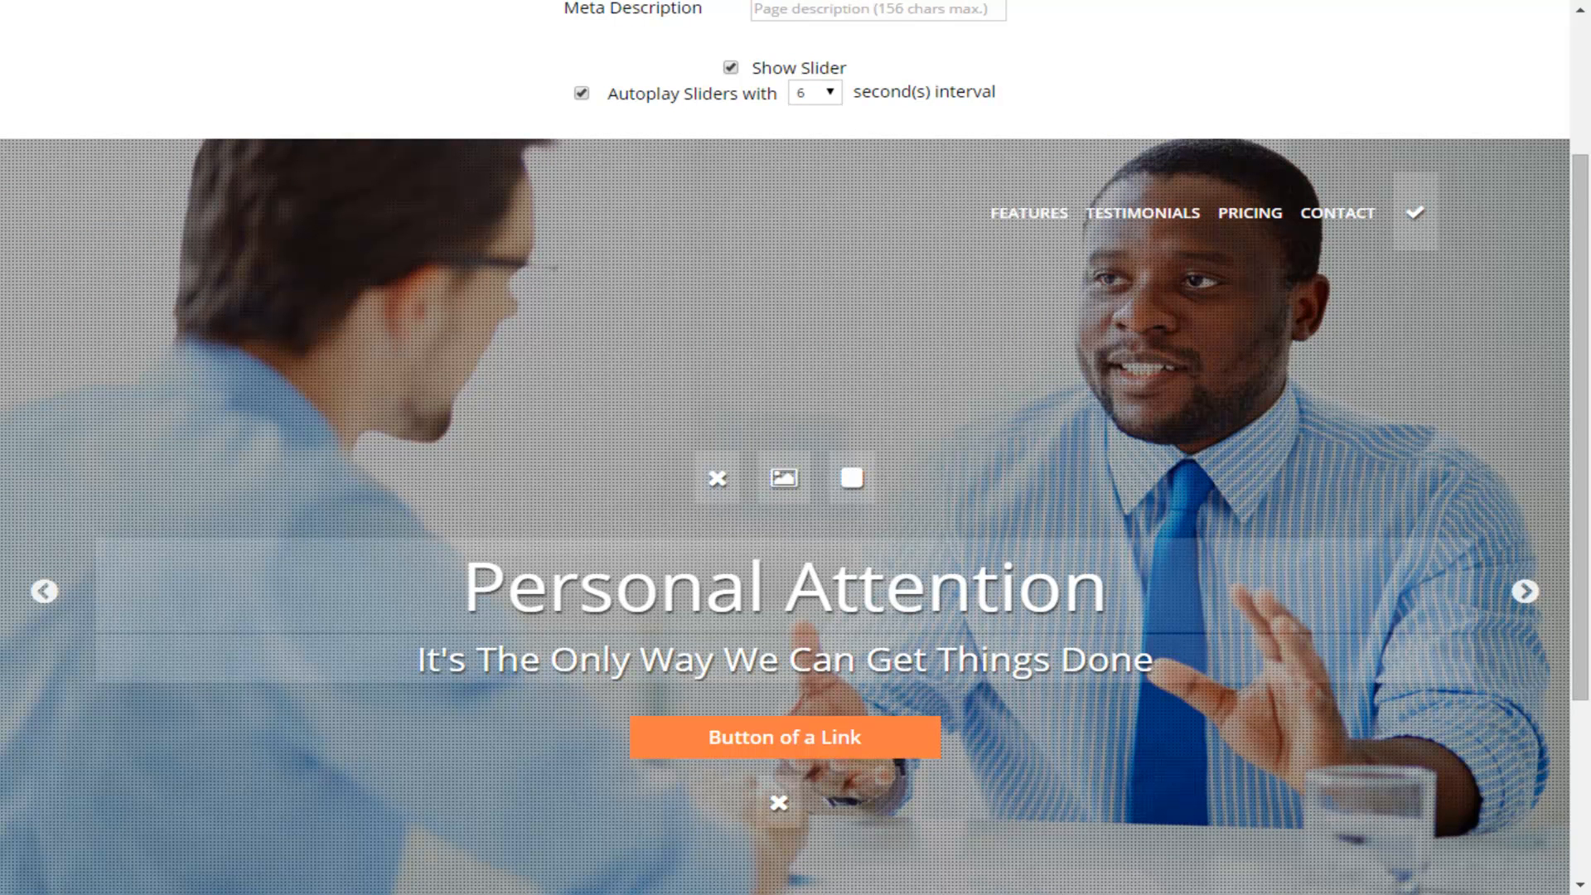
{"action": "left_click", "coordinate": [816, 93]}
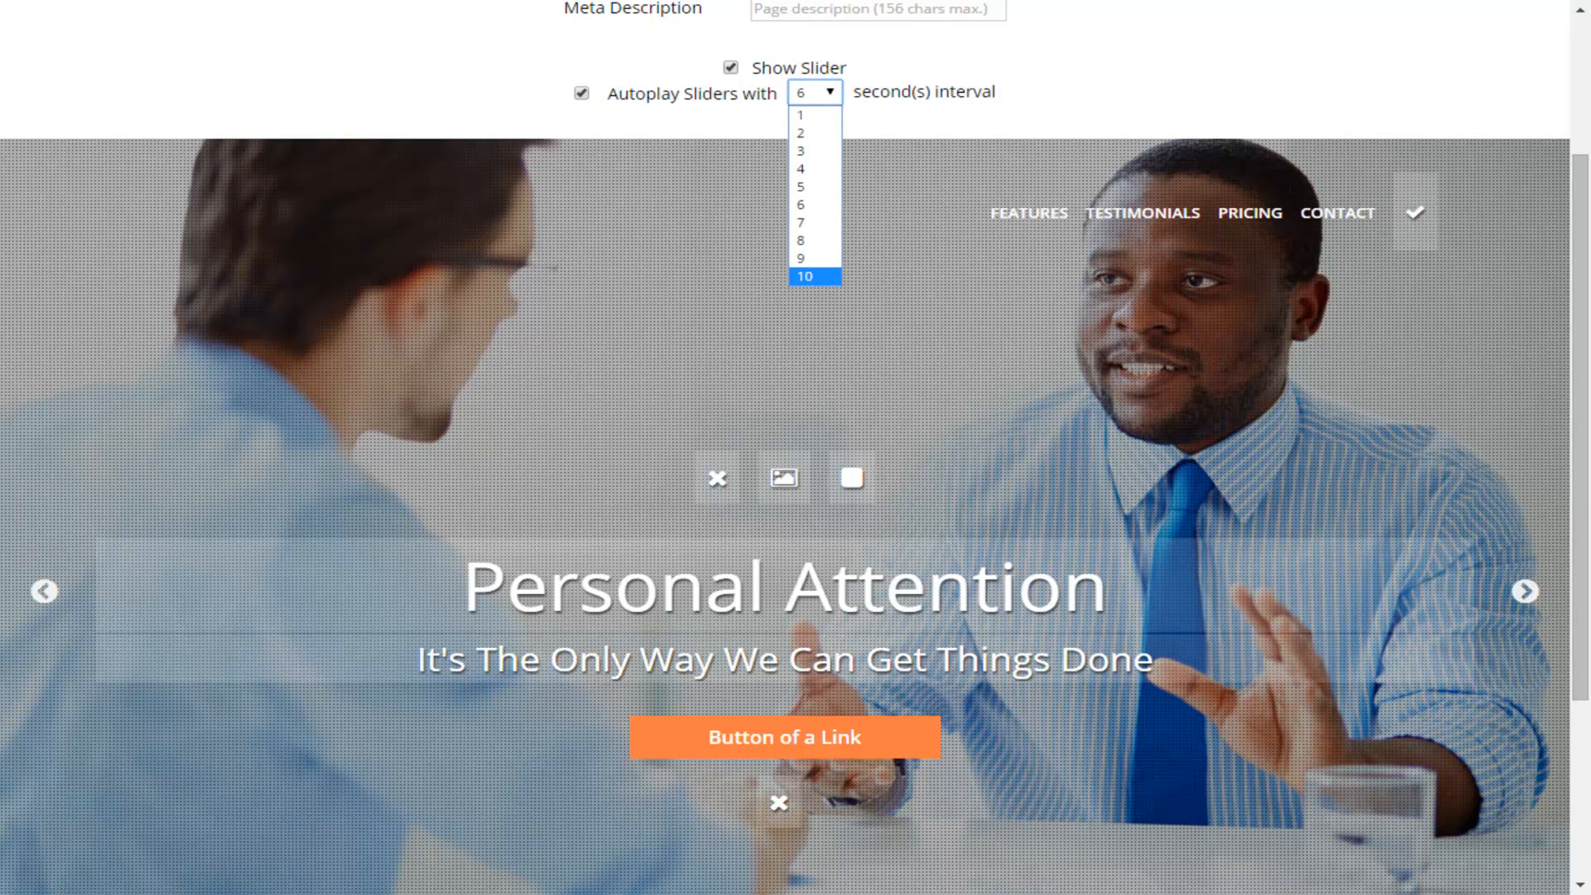
{"action": "left_click", "coordinate": [817, 331]}
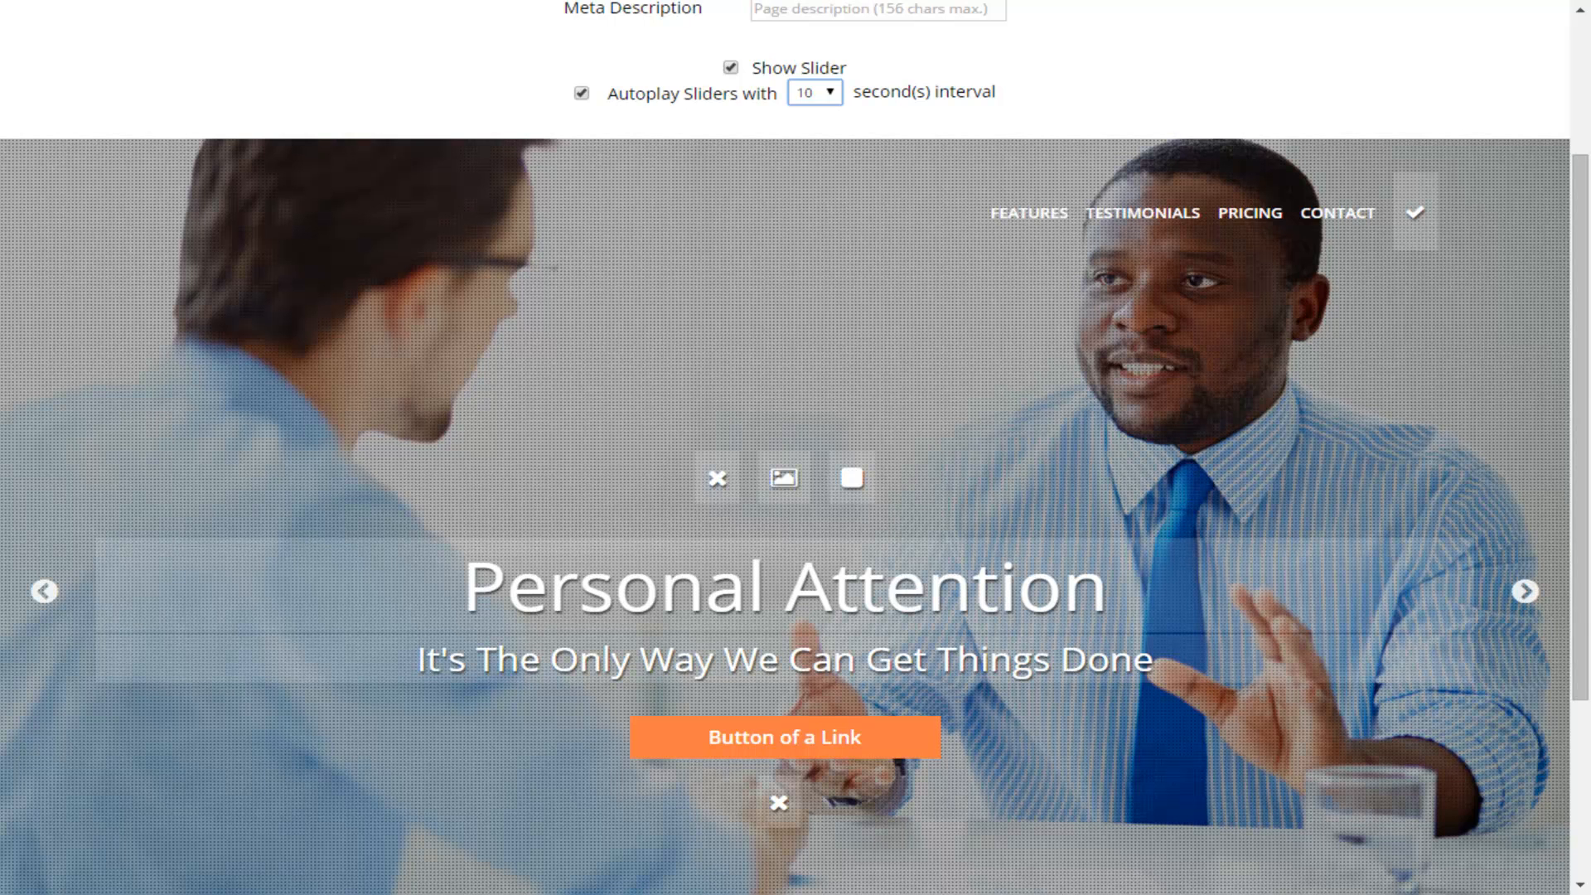
Step: Set the page title to "Signature Web Design" and the meta description to "Houston, TX Web Design Firm", and save the changes
{"action": "scroll", "coordinate": [786, 497], "scroll_direction": "up", "scroll_amount": 3}
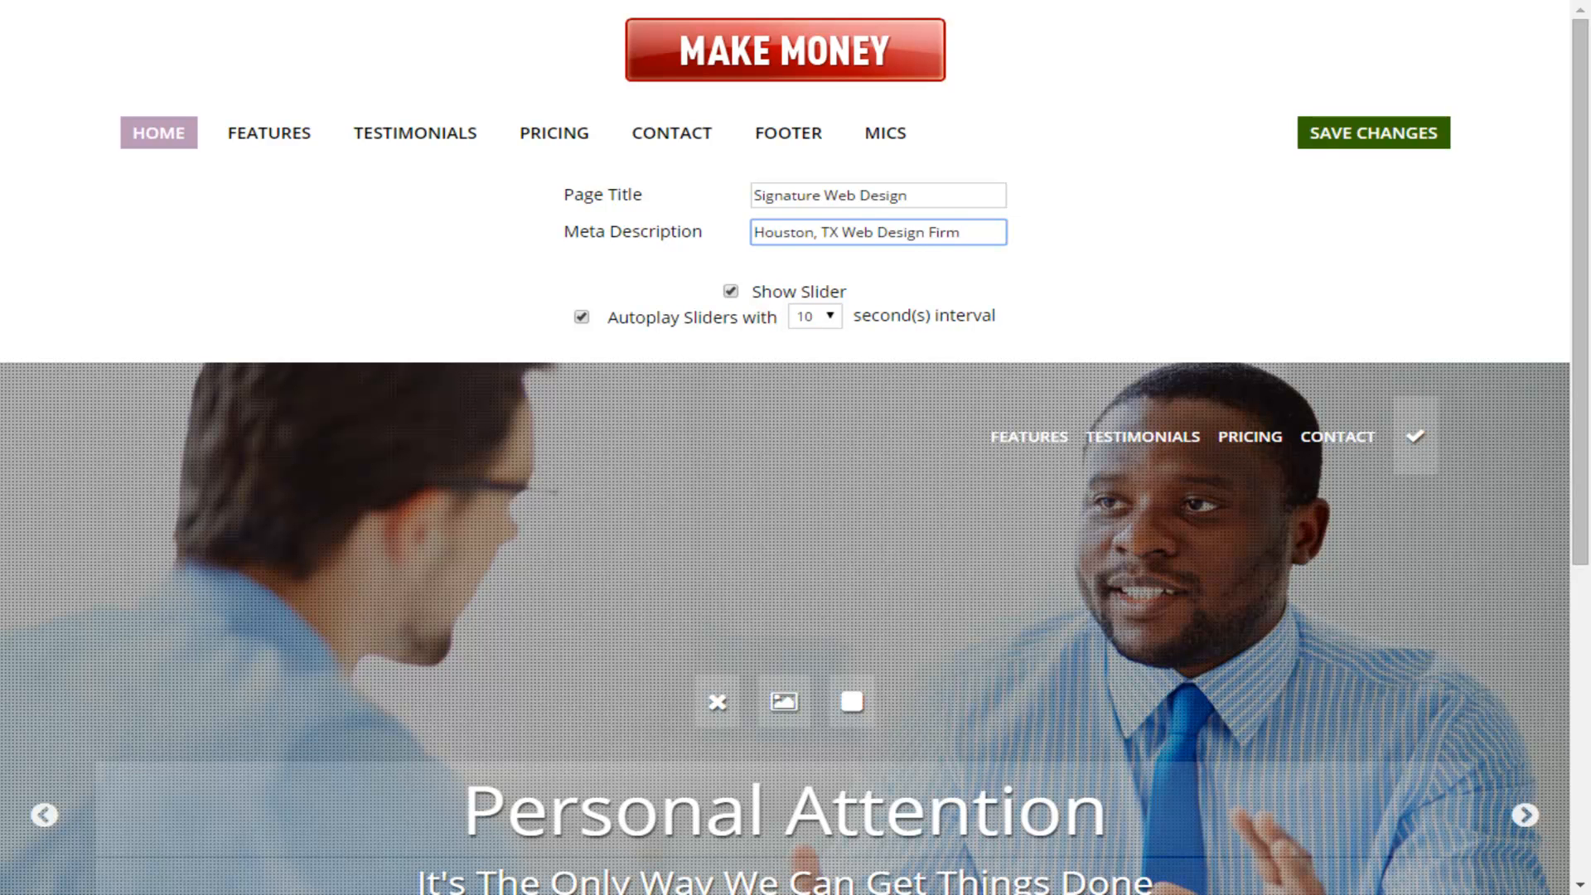
{"action": "left_click", "coordinate": [1373, 133]}
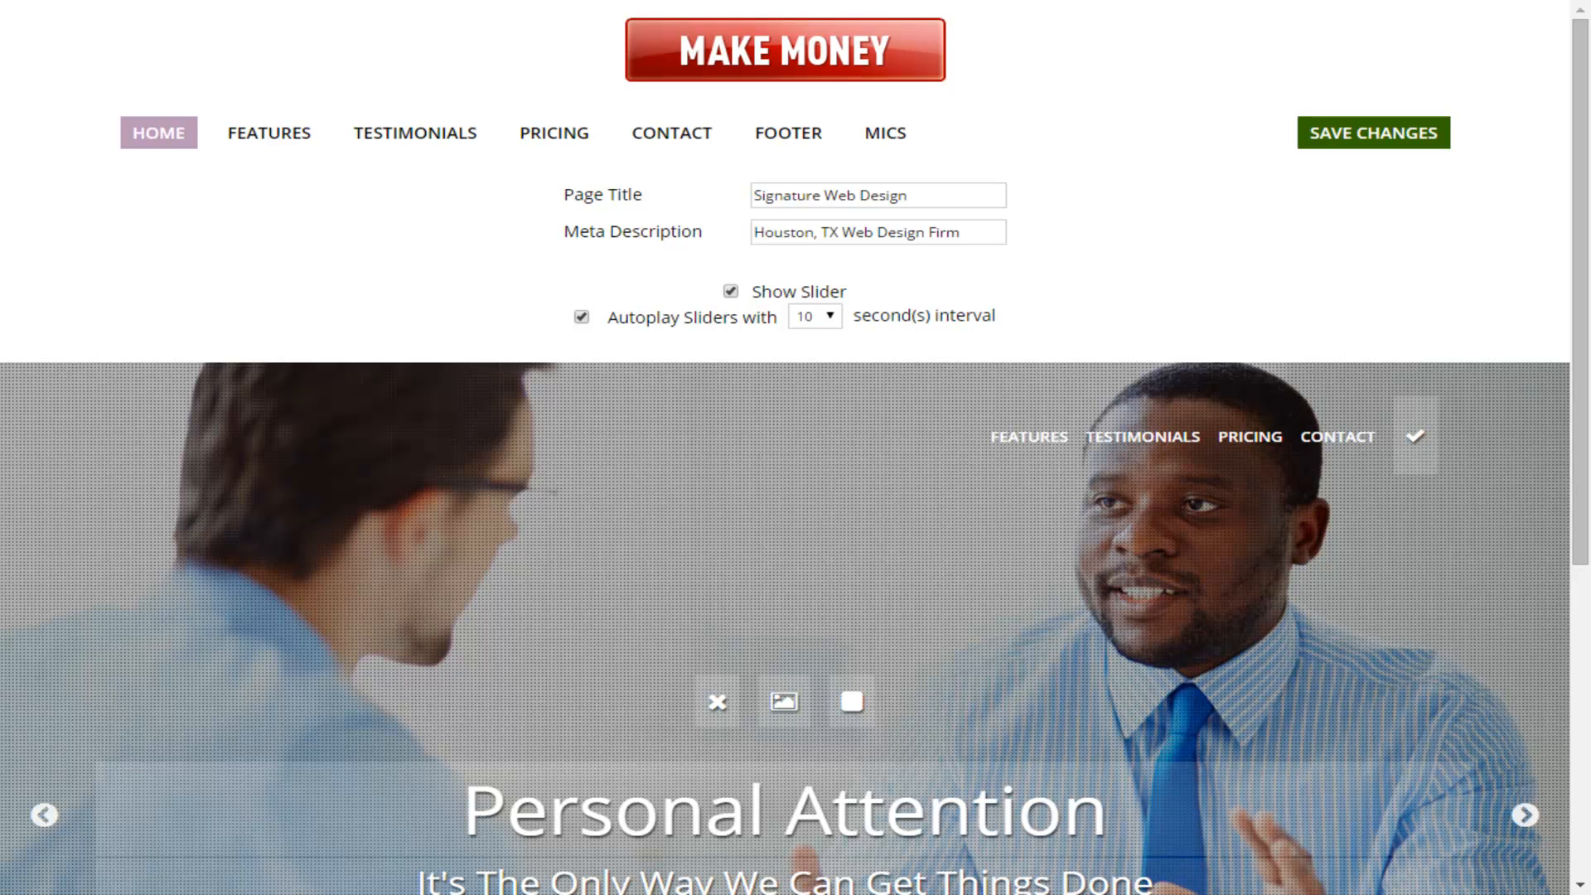
Step: On the Features page, try disabling the page and enable it again, and set the features to show in two columns
{"action": "left_click", "coordinate": [269, 132]}
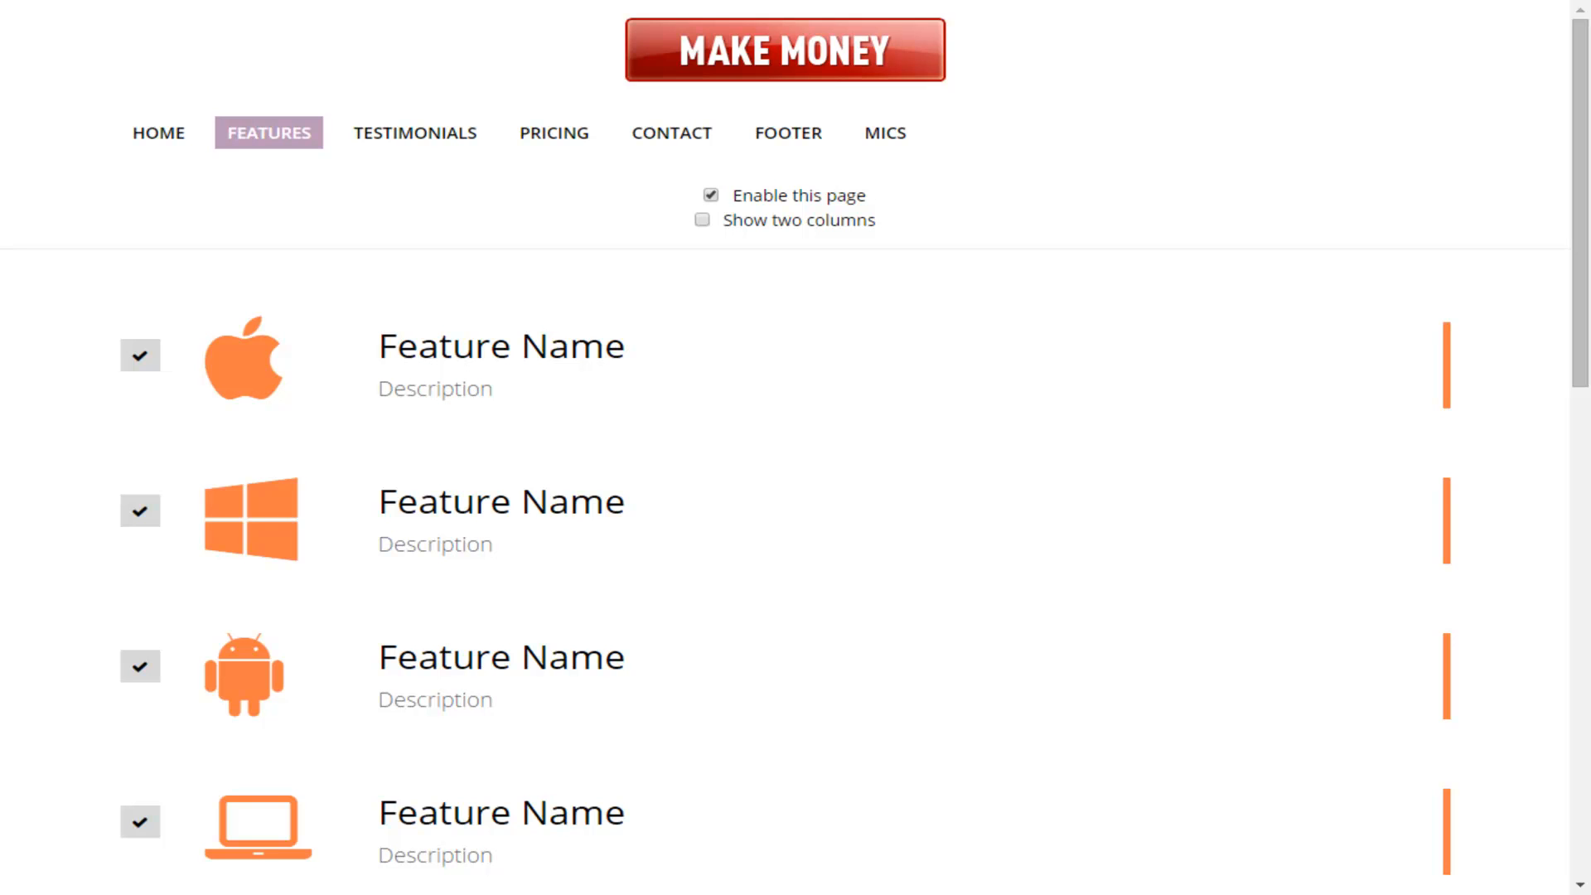
{"action": "left_click", "coordinate": [711, 196]}
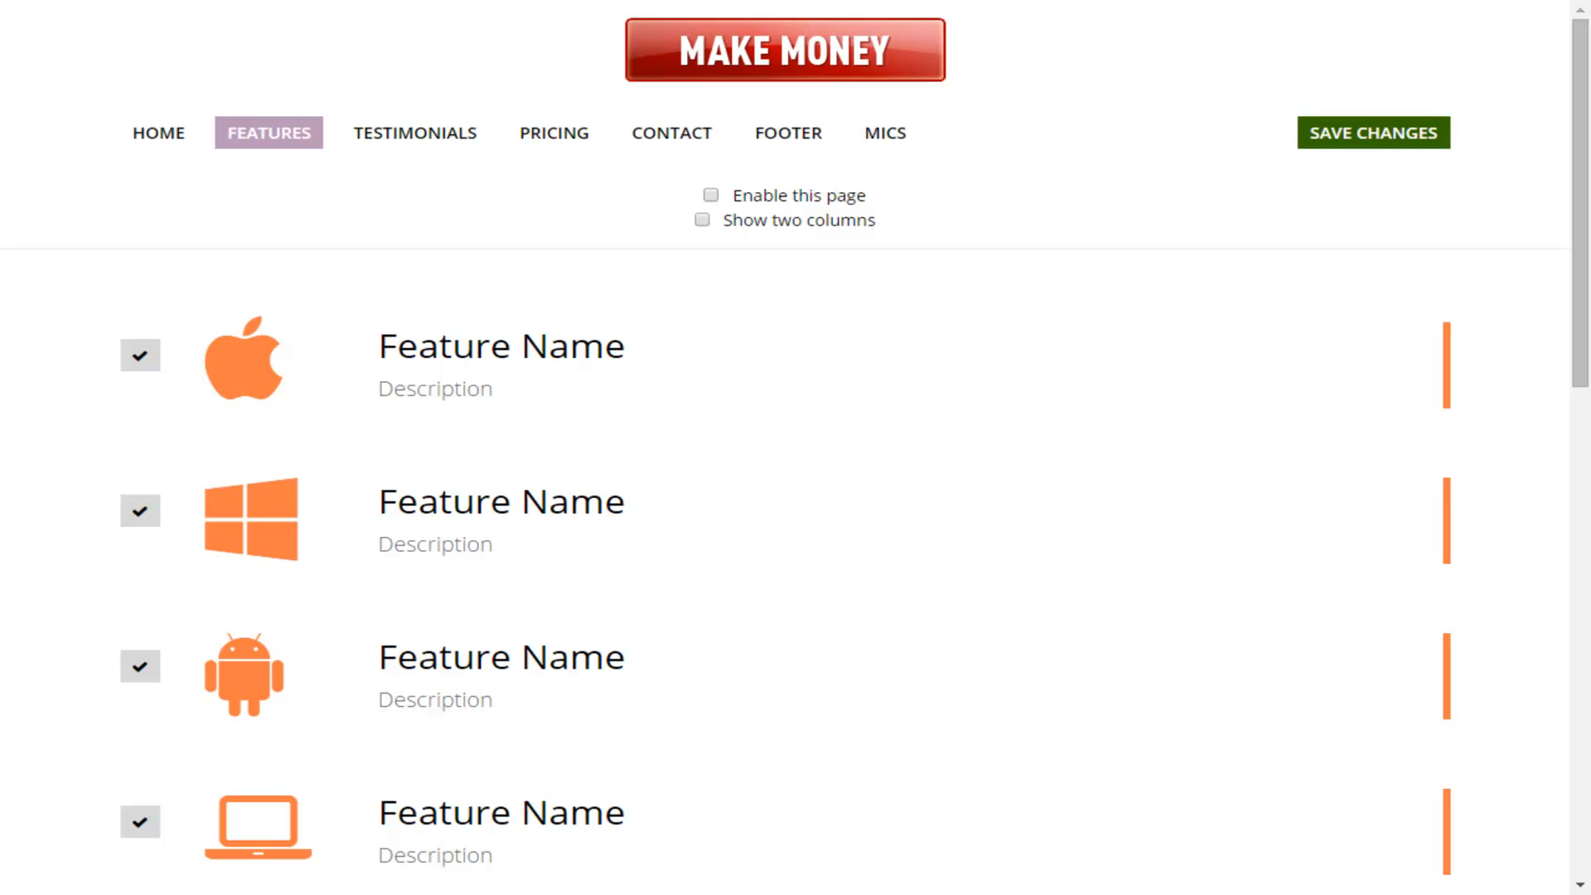
{"action": "left_click", "coordinate": [711, 196]}
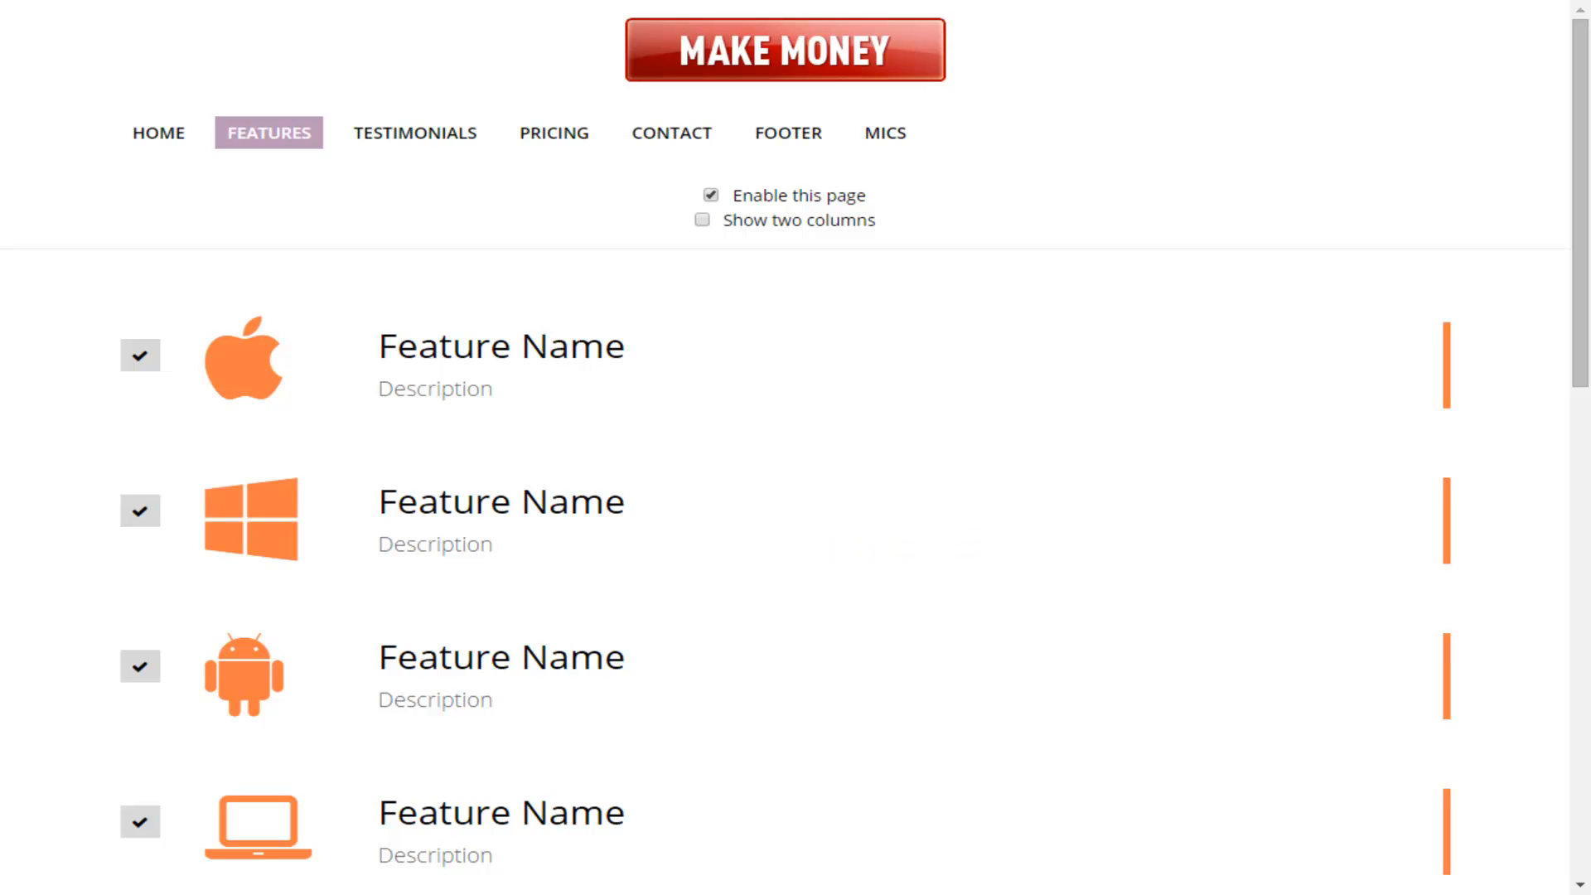
{"action": "left_click", "coordinate": [703, 219]}
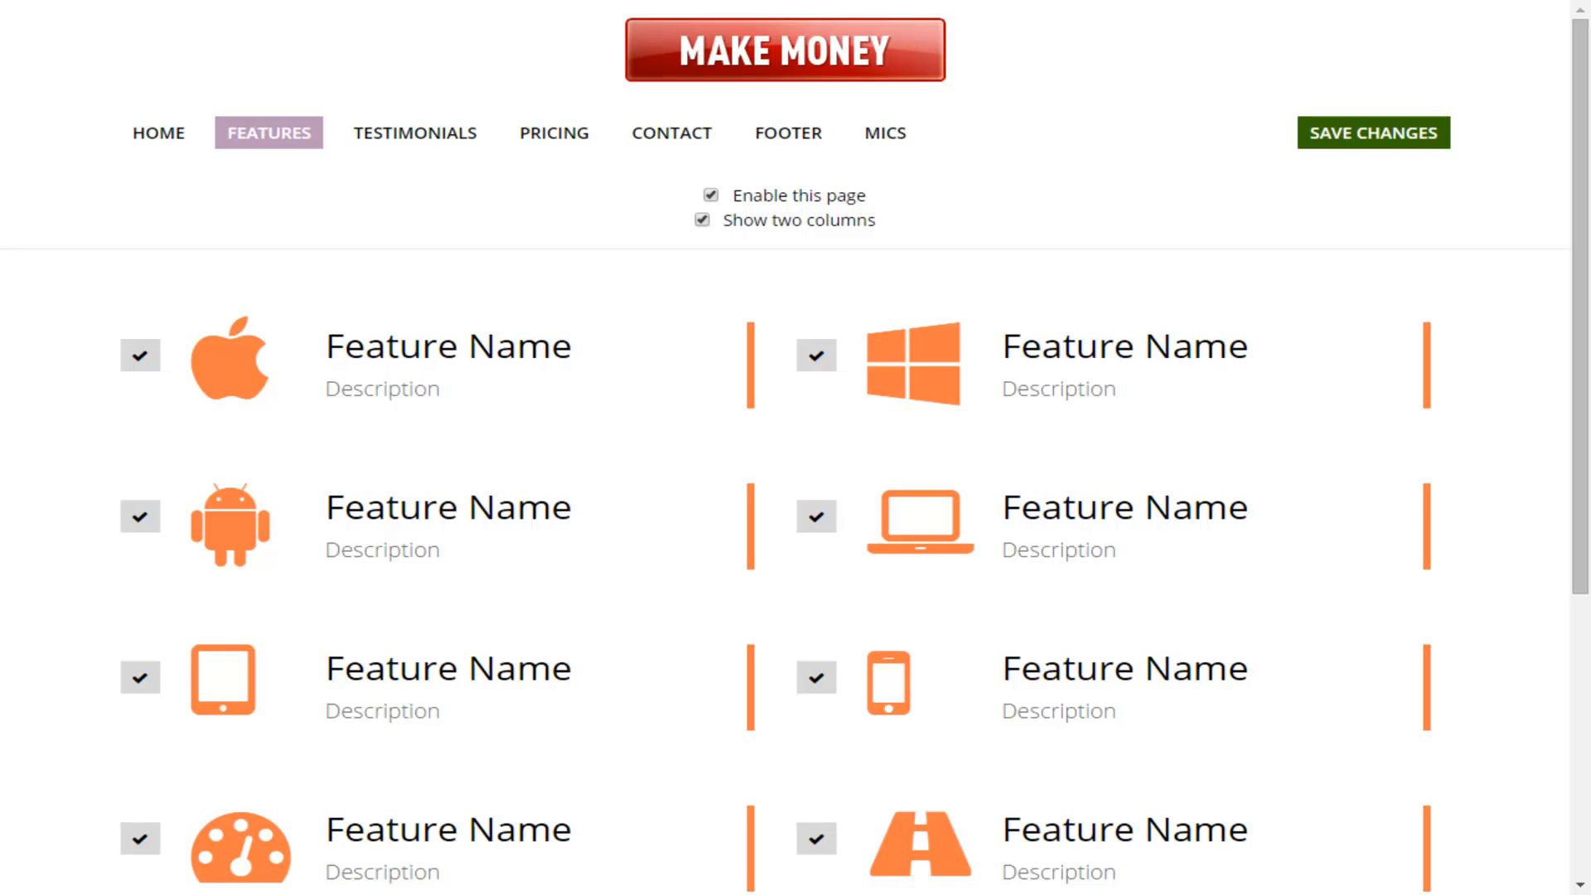
{"action": "left_click", "coordinate": [703, 220]}
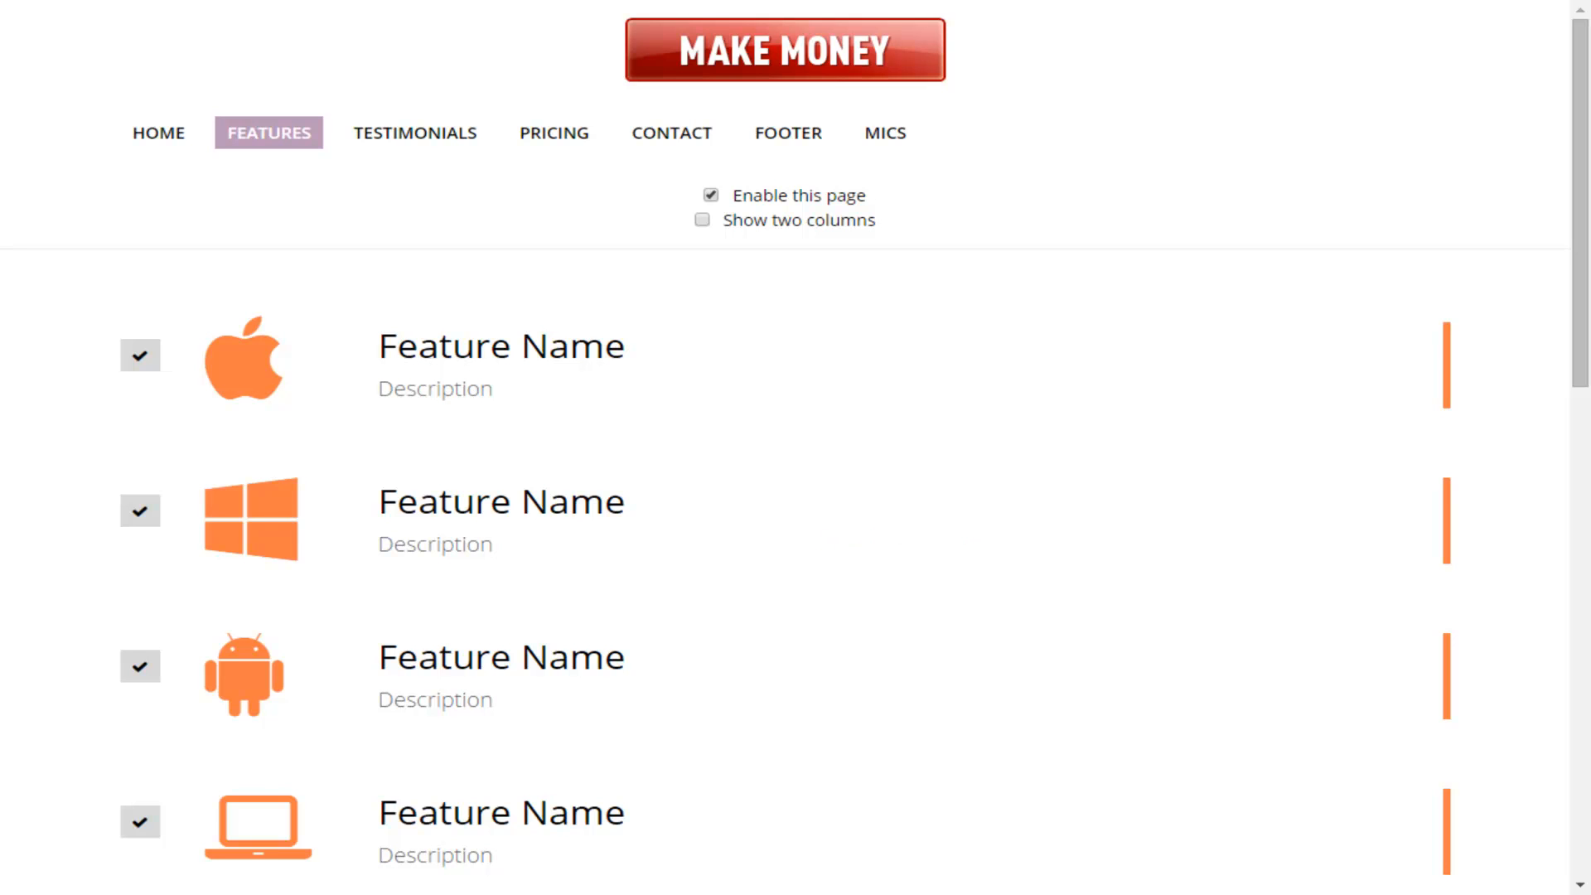
{"action": "left_click", "coordinate": [703, 220]}
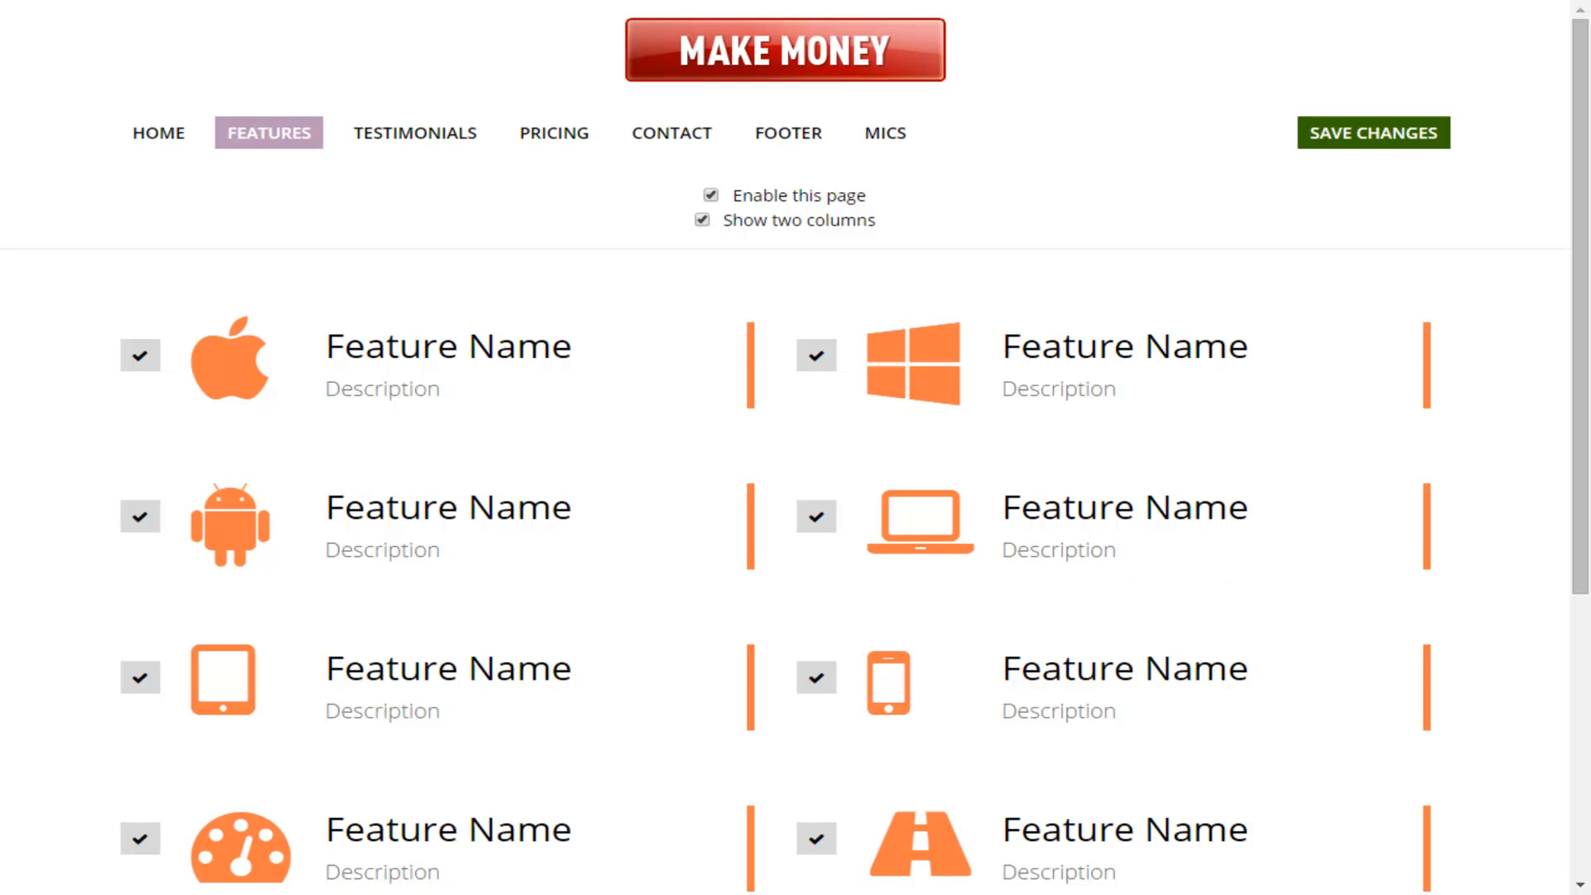
Step: Hide the last six features, from the tablet and phone rows through the compass and key
{"action": "scroll", "coordinate": [796, 447], "scroll_direction": "down", "scroll_amount": 5}
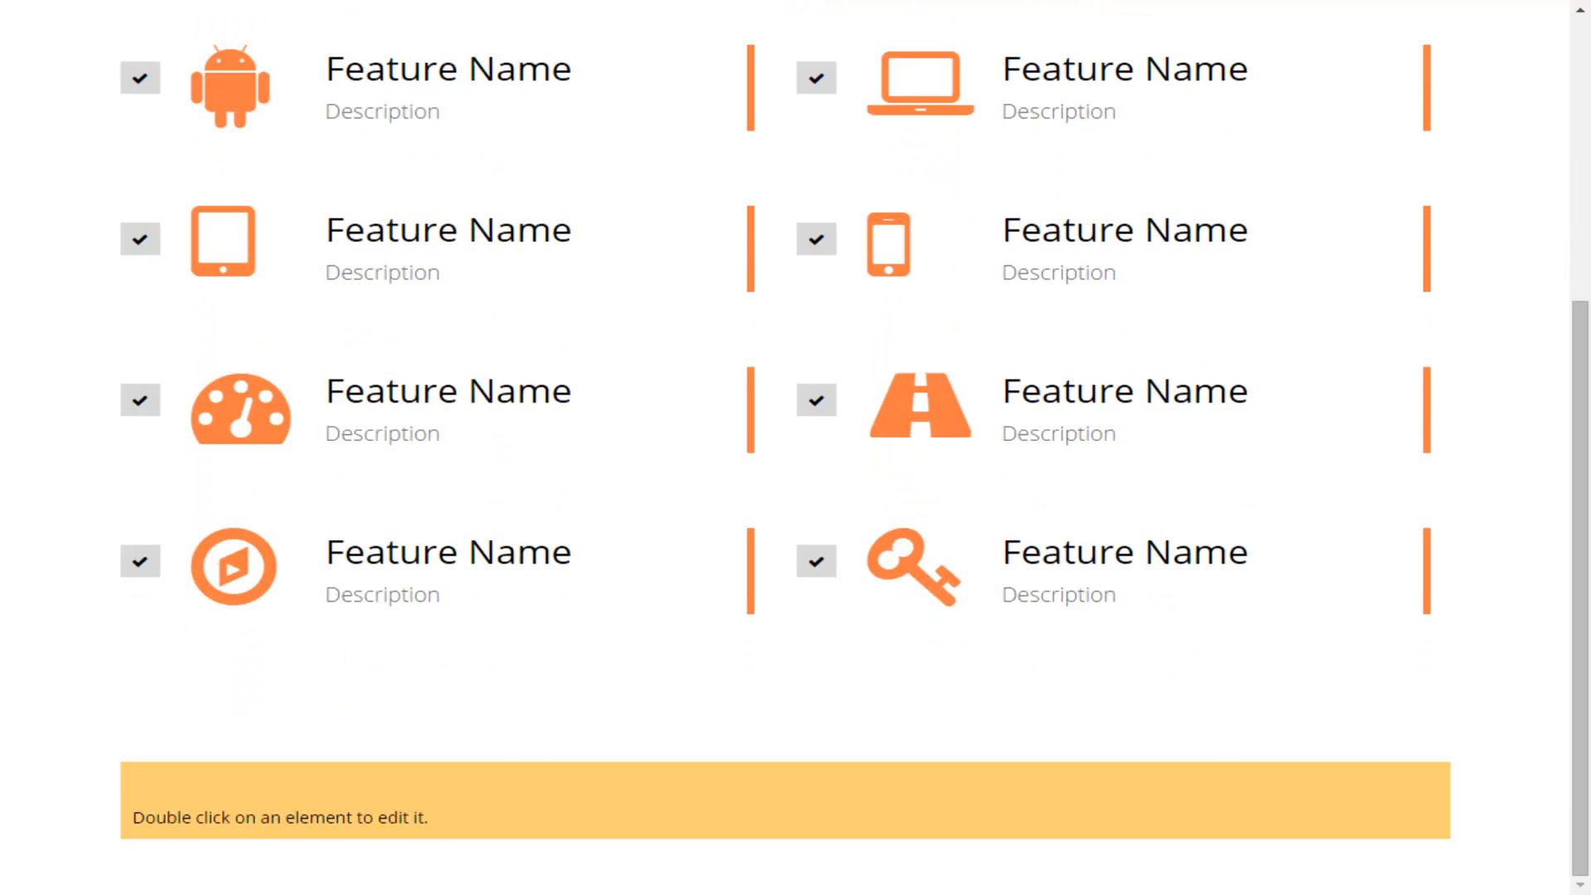
{"action": "scroll", "coordinate": [796, 447], "scroll_direction": "up", "scroll_amount": 3}
{"action": "scroll", "coordinate": [796, 448], "scroll_direction": "up", "scroll_amount": 1}
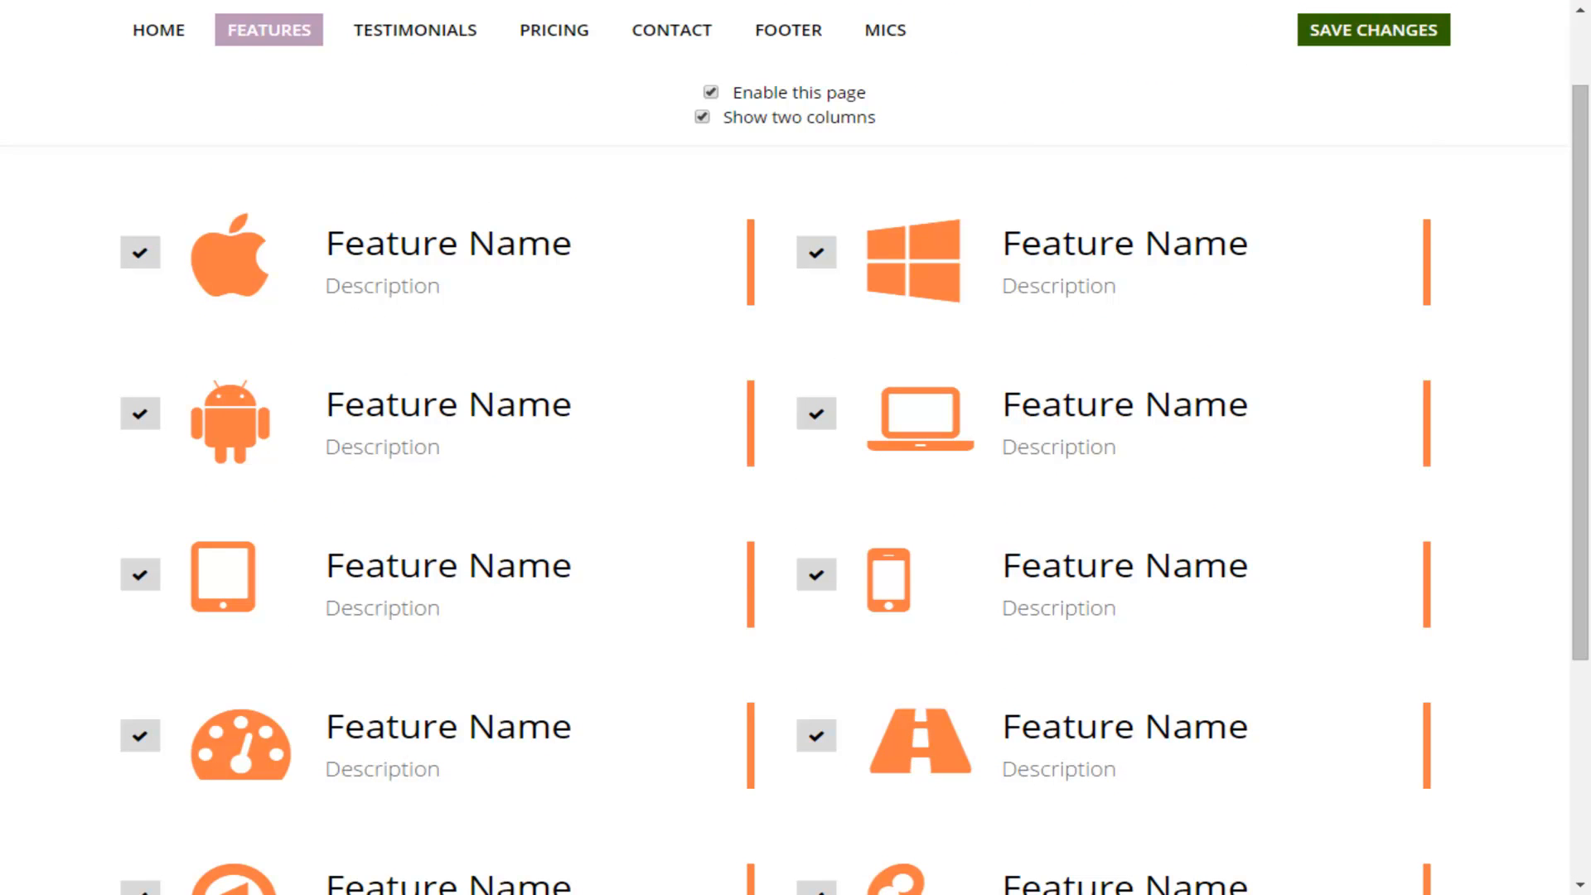
{"action": "scroll", "coordinate": [795, 447], "scroll_direction": "down", "scroll_amount": 1}
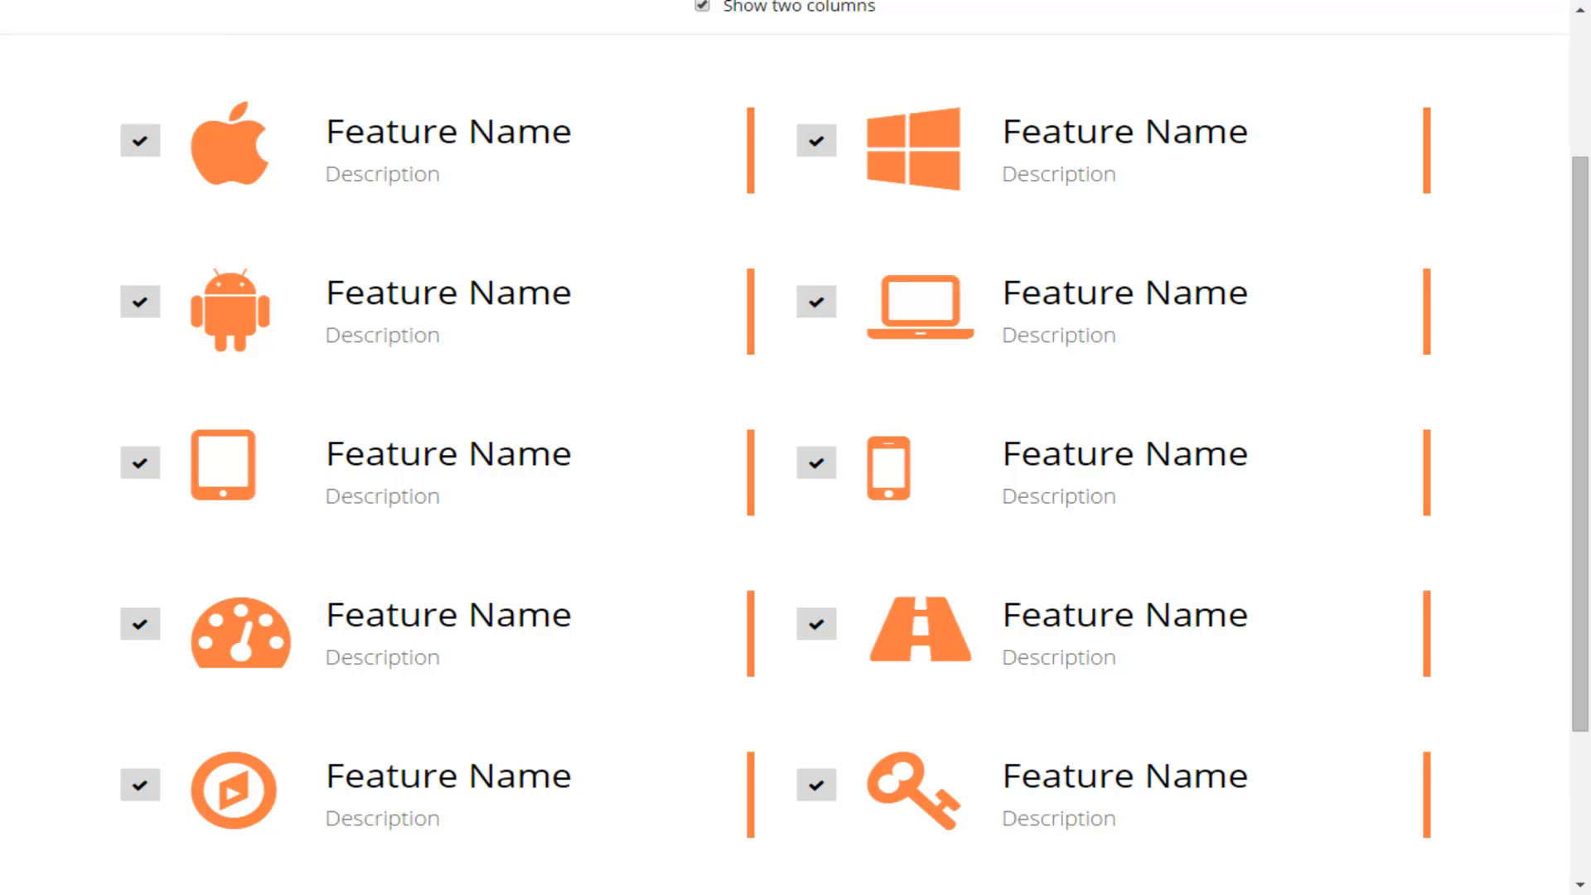
{"action": "left_click", "coordinate": [140, 785]}
{"action": "left_click", "coordinate": [817, 785]}
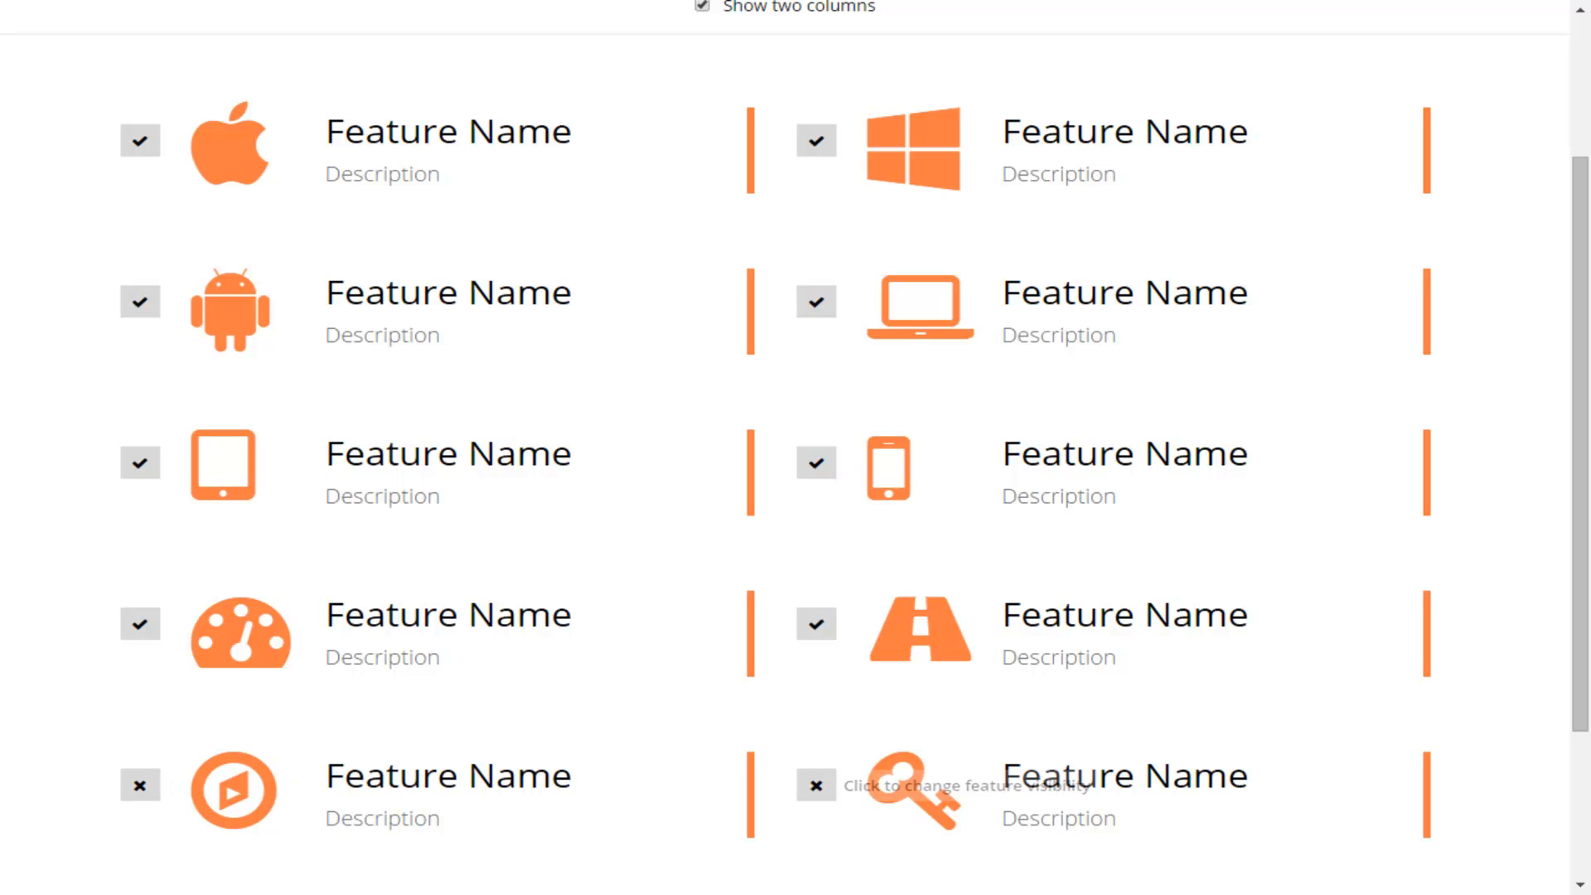
{"action": "left_click", "coordinate": [817, 624]}
{"action": "left_click", "coordinate": [140, 623]}
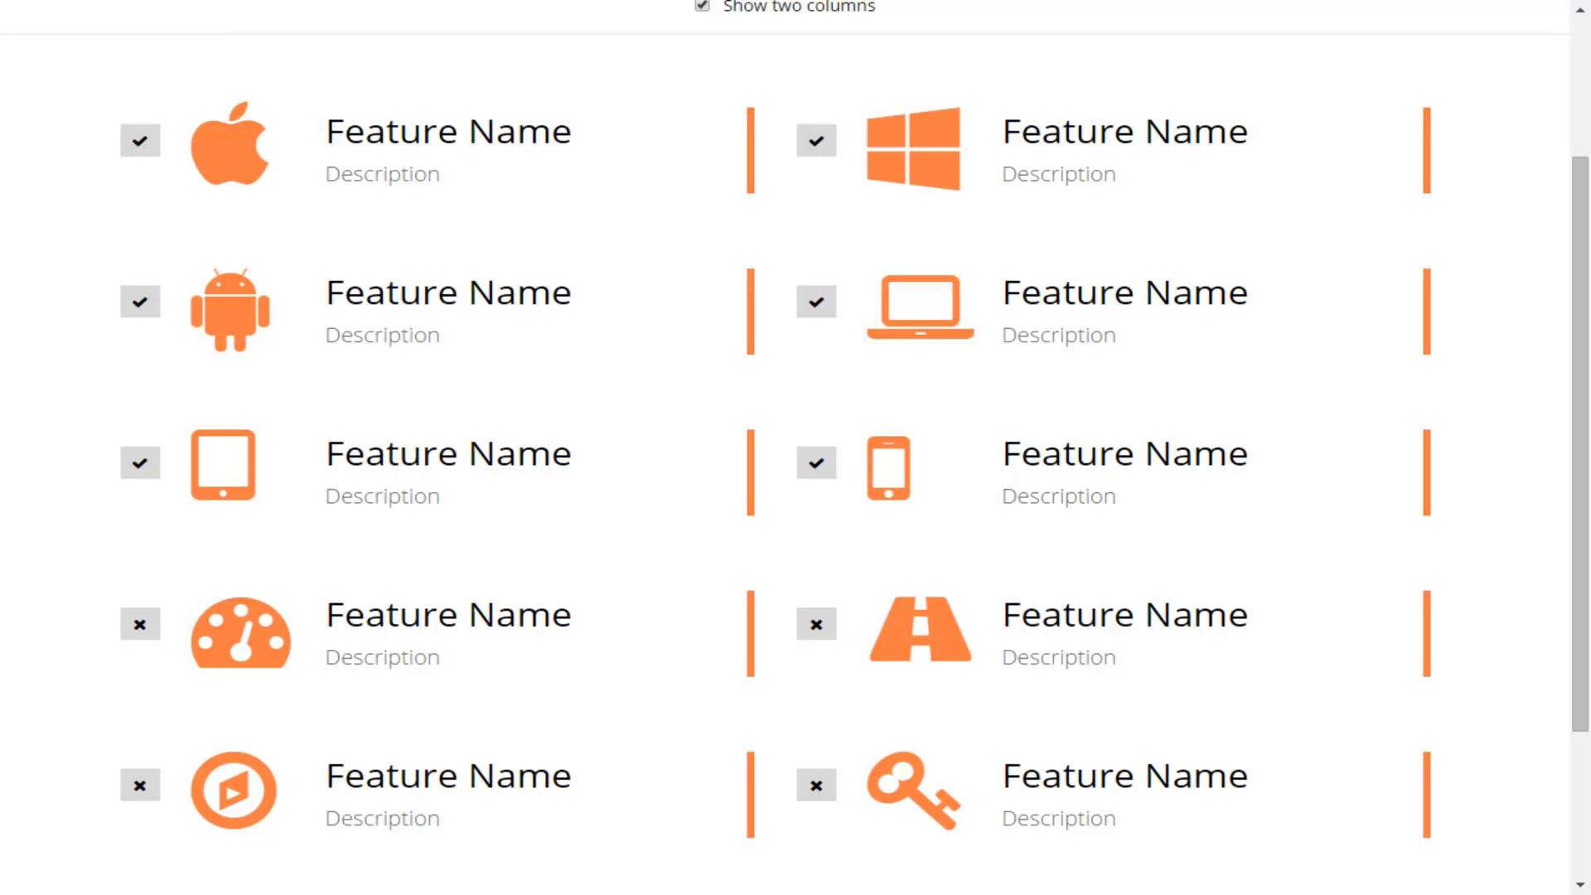
{"action": "left_click", "coordinate": [140, 462]}
{"action": "left_click", "coordinate": [816, 462]}
Step: Name the remaining features "Apple Compatible", "Microsoft Compatible", "Android Compatible" and "Home Compatible", describing them as "IoS Complant", "Windows 10 Compliant", "Google Compliant" and "4K Compatible"
{"action": "scroll", "coordinate": [1160, 829], "scroll_direction": "up", "scroll_amount": 2}
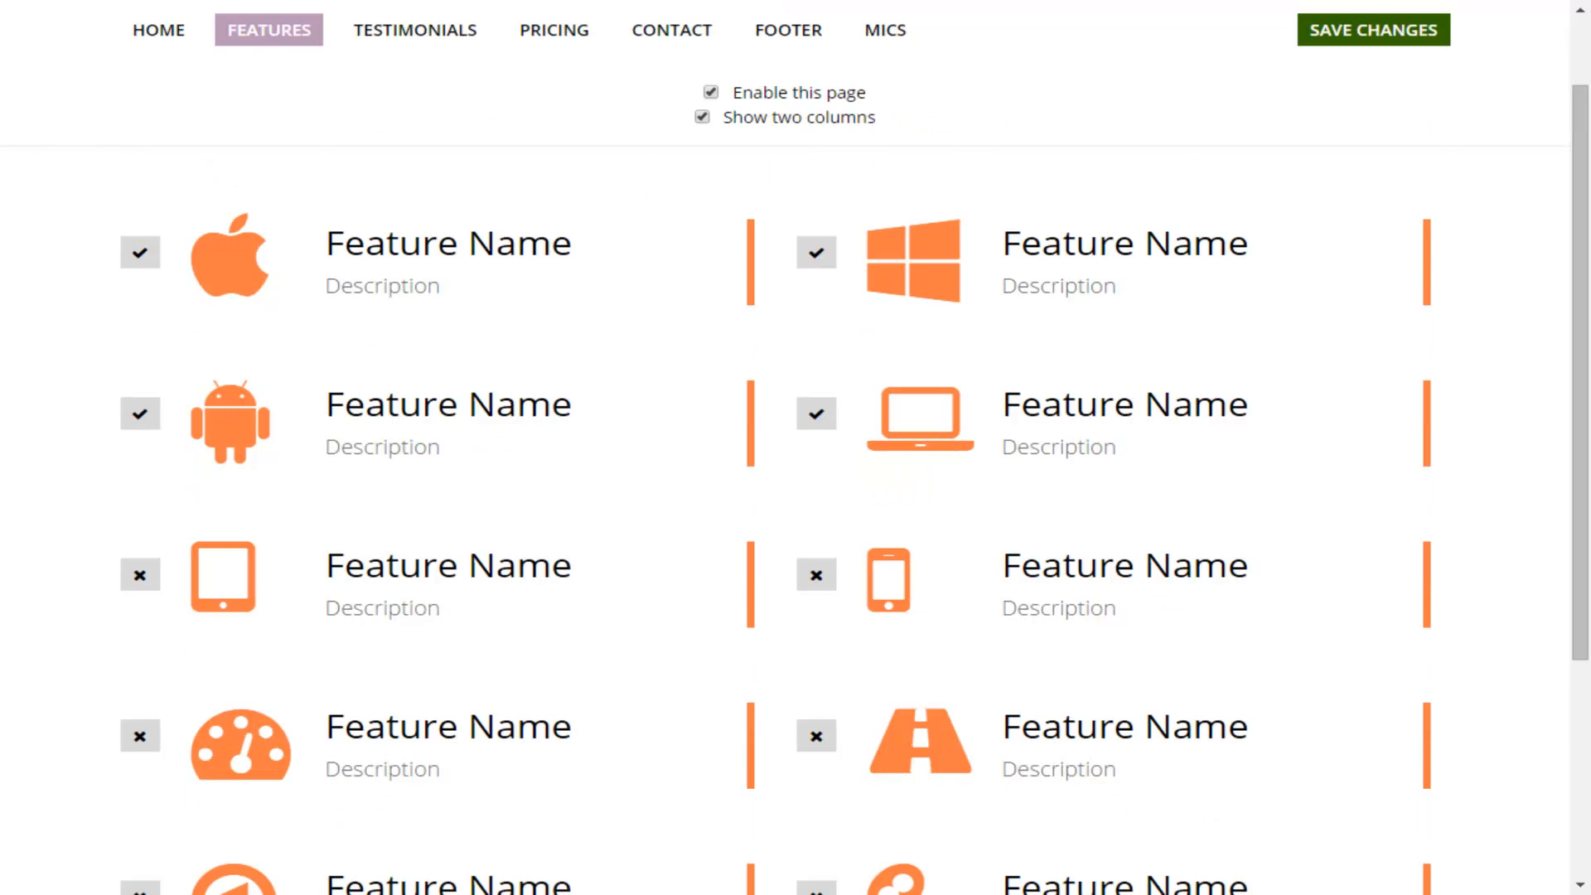
{"action": "scroll", "coordinate": [796, 447], "scroll_direction": "up", "scroll_amount": 1}
{"action": "scroll", "coordinate": [796, 448], "scroll_direction": "down", "scroll_amount": 1}
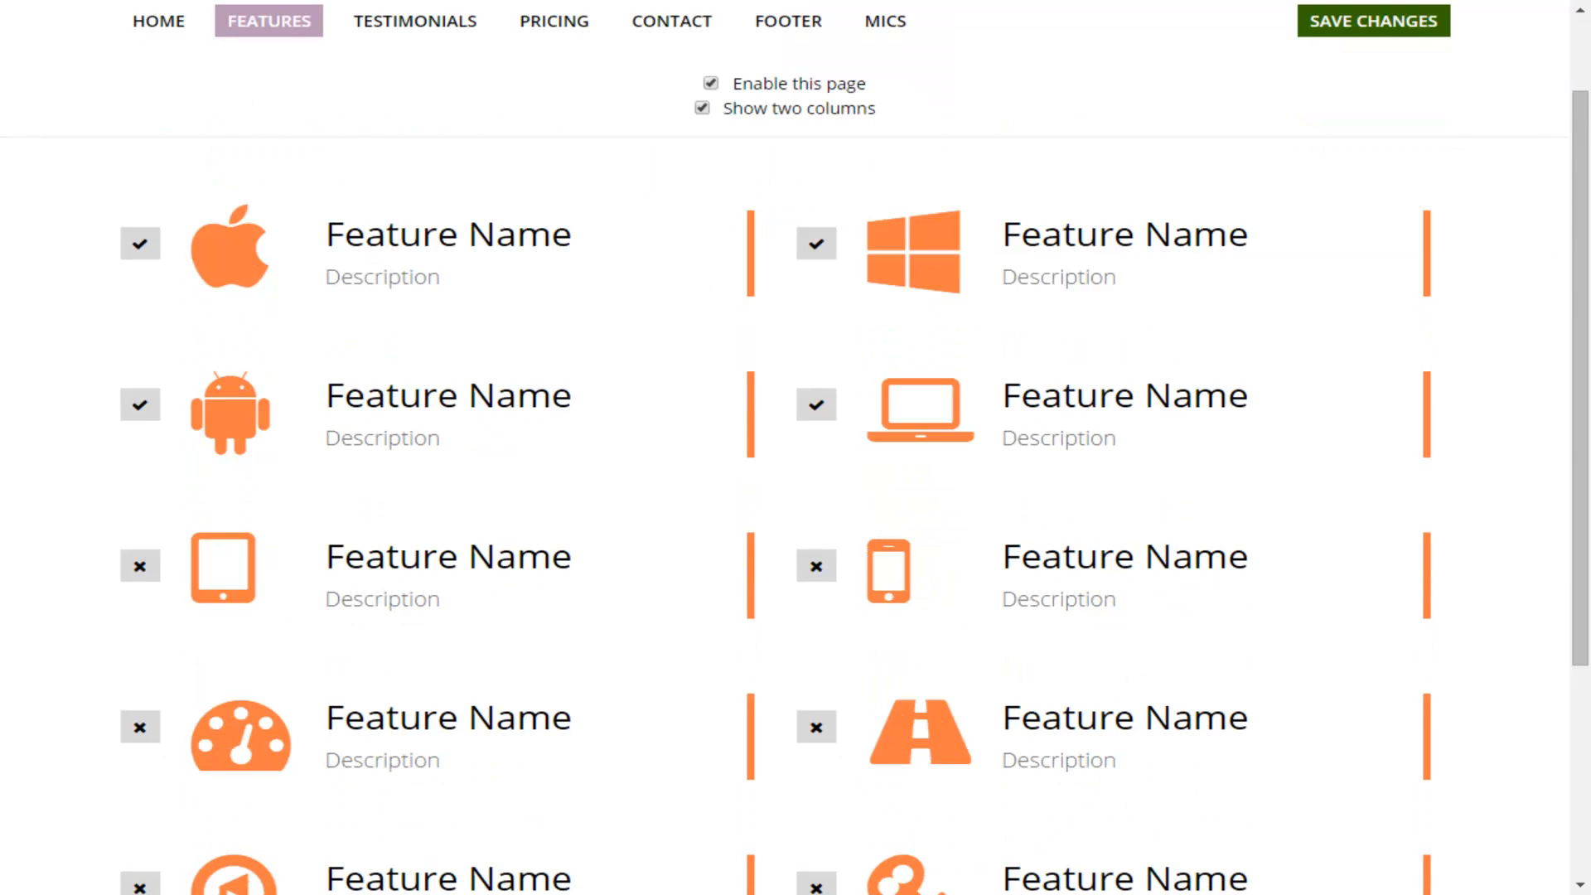
{"action": "scroll", "coordinate": [796, 447], "scroll_direction": "up", "scroll_amount": 1}
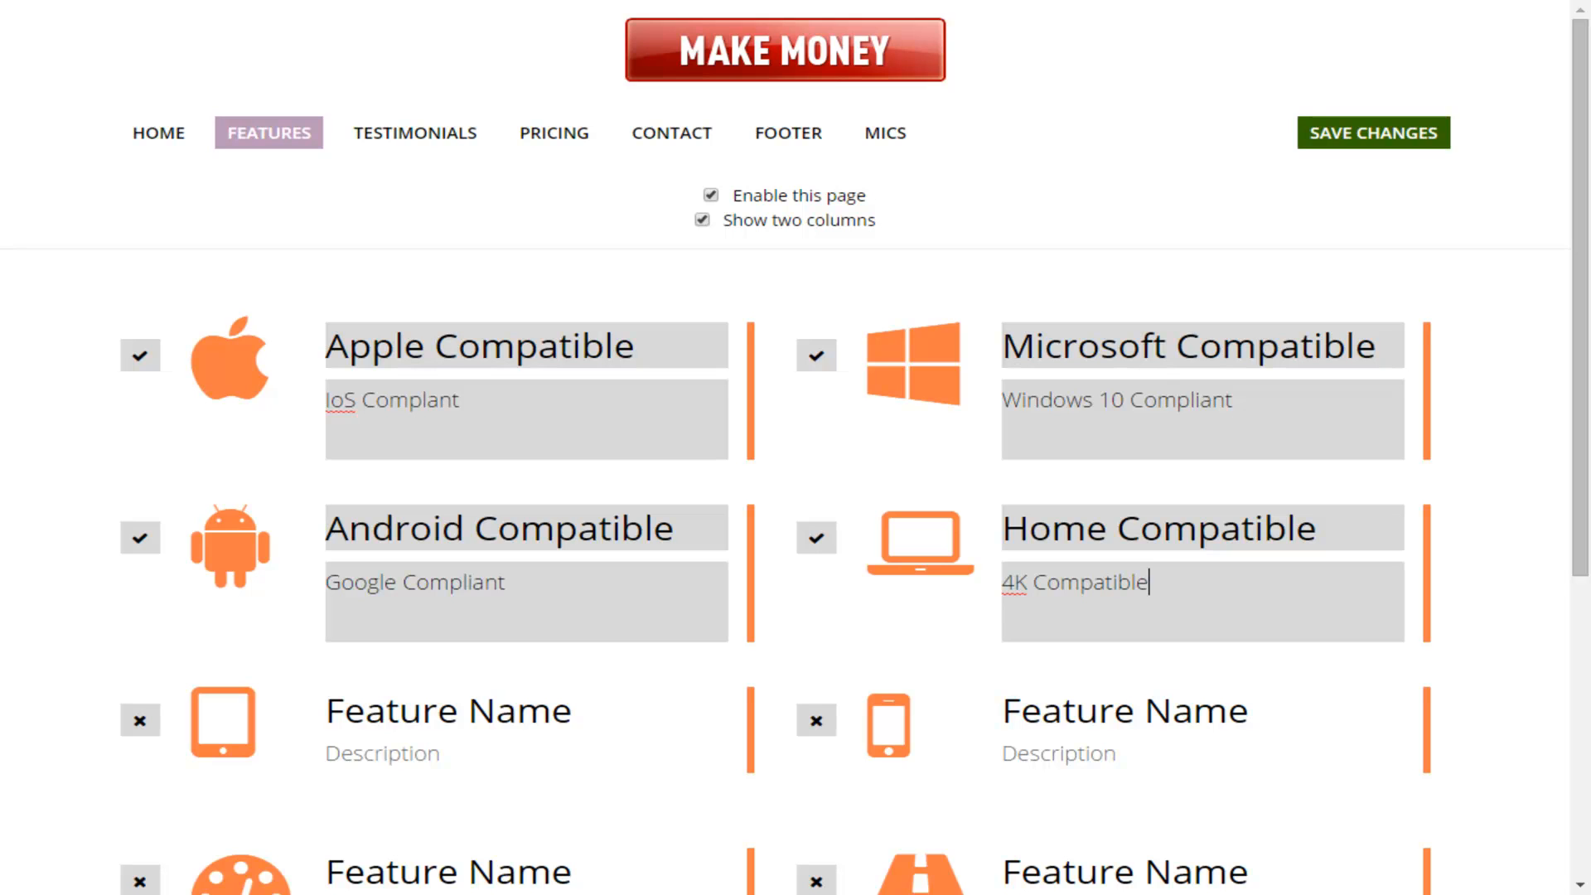
{"action": "left_click", "coordinate": [636, 346]}
{"action": "double_click", "coordinate": [647, 345]}
{"action": "double_click", "coordinate": [638, 414]}
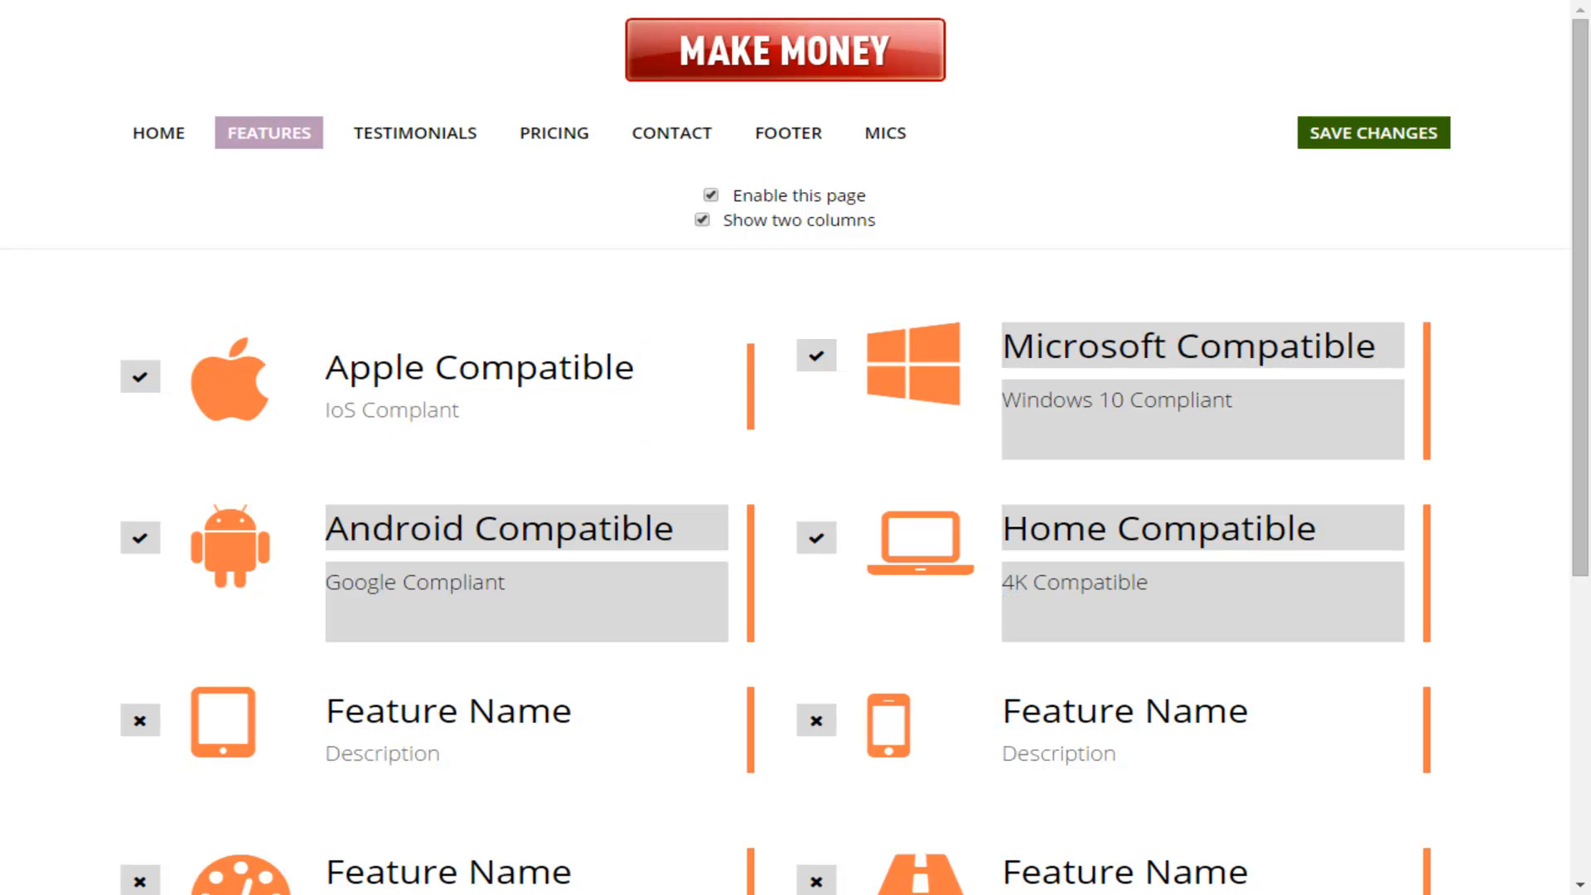
{"action": "double_click", "coordinate": [1385, 345]}
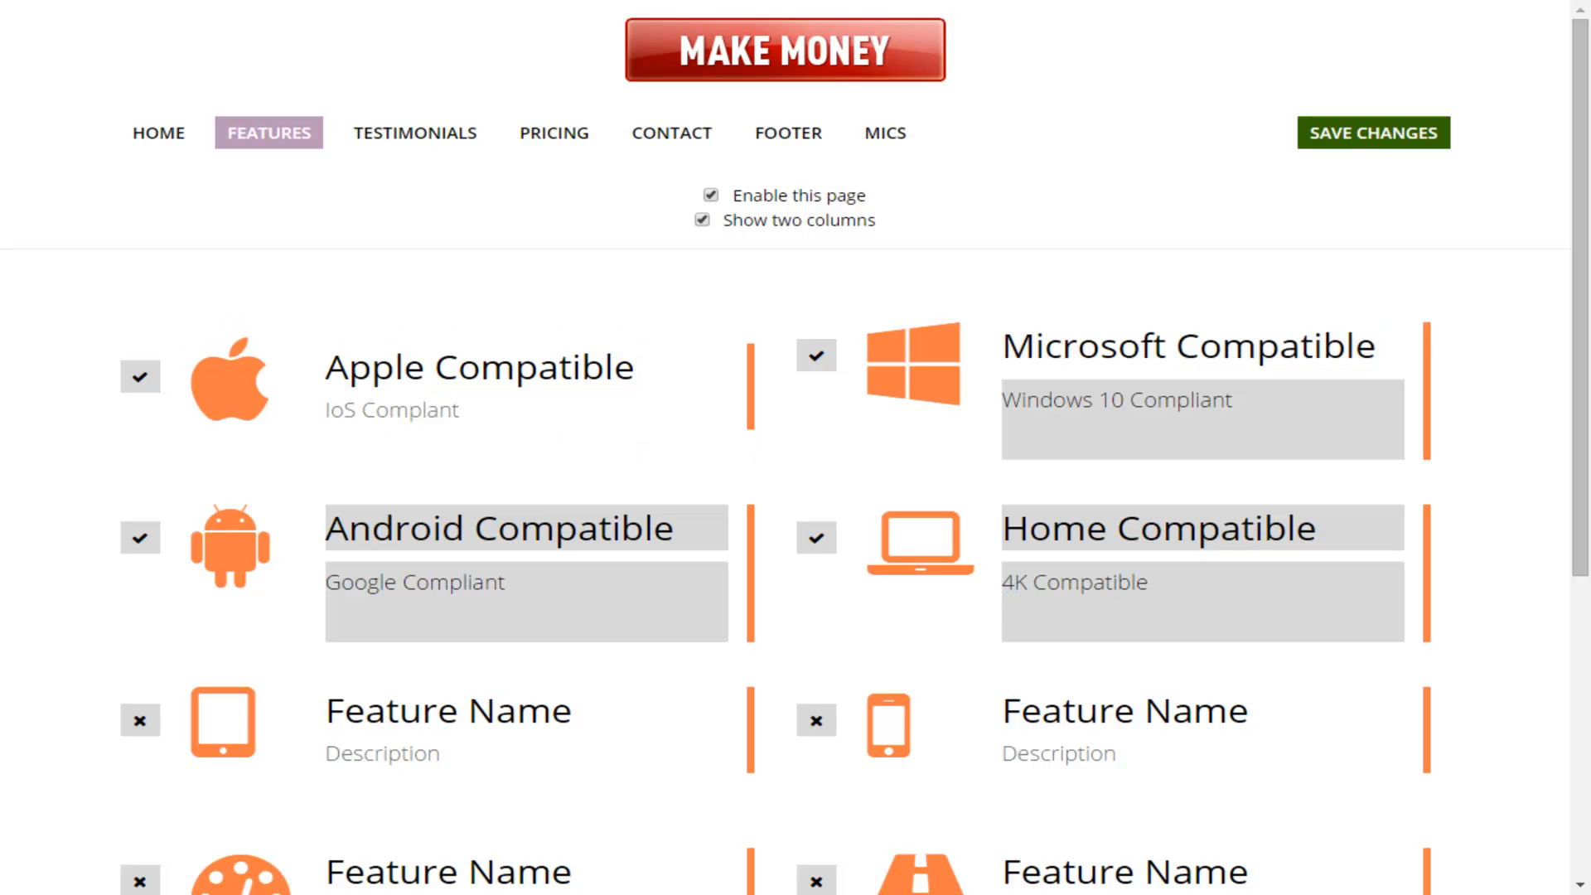
{"action": "double_click", "coordinate": [1318, 410]}
{"action": "double_click", "coordinate": [1351, 507]}
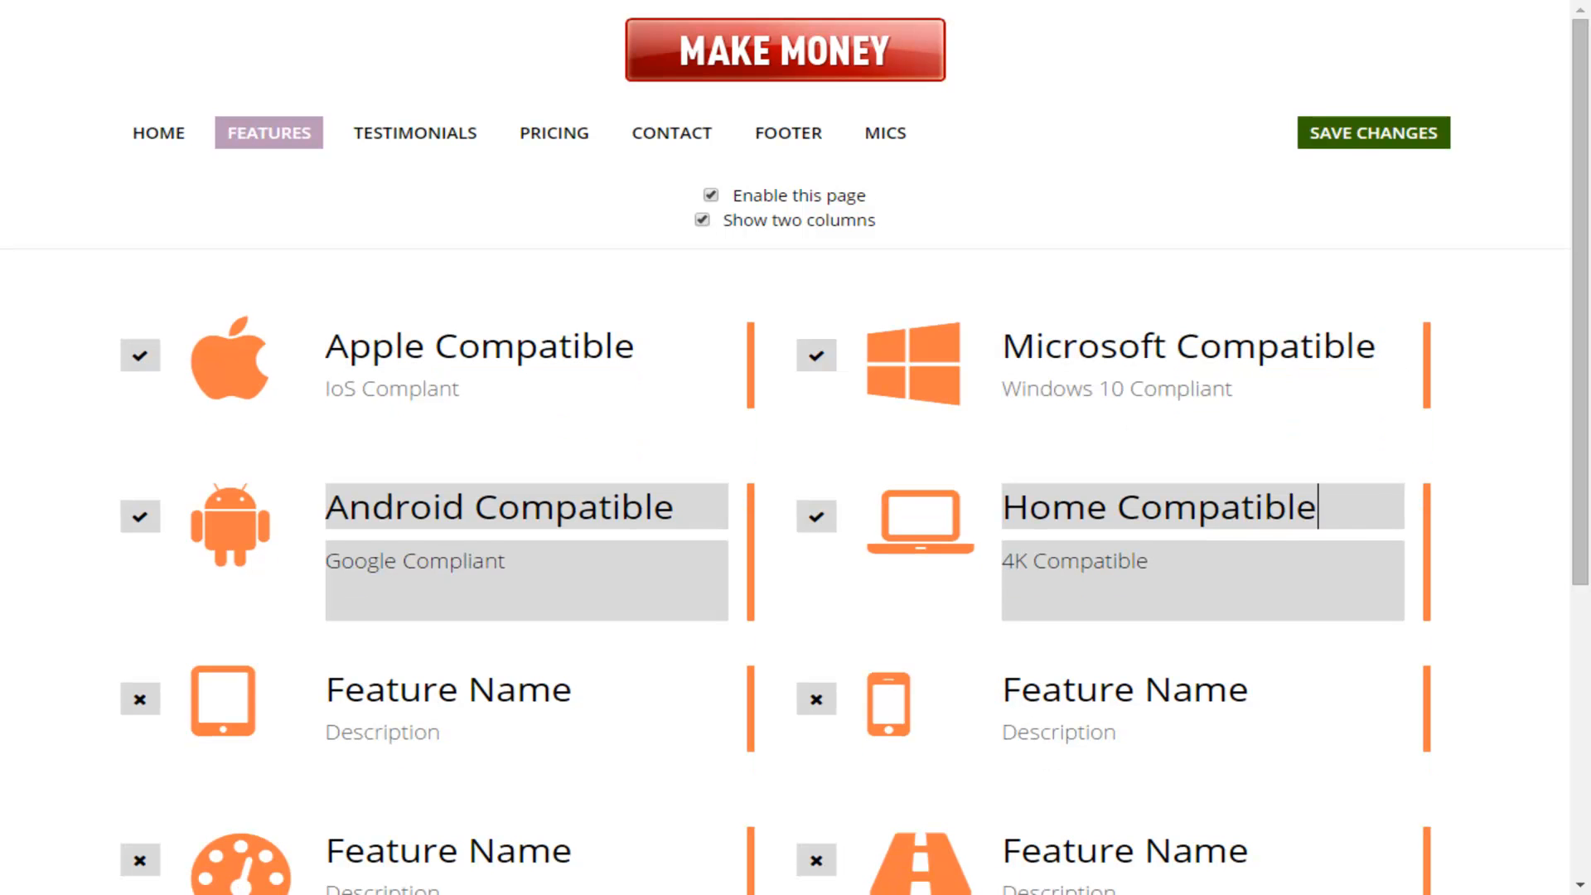
{"action": "double_click", "coordinate": [1318, 580]}
{"action": "double_click", "coordinate": [572, 576]}
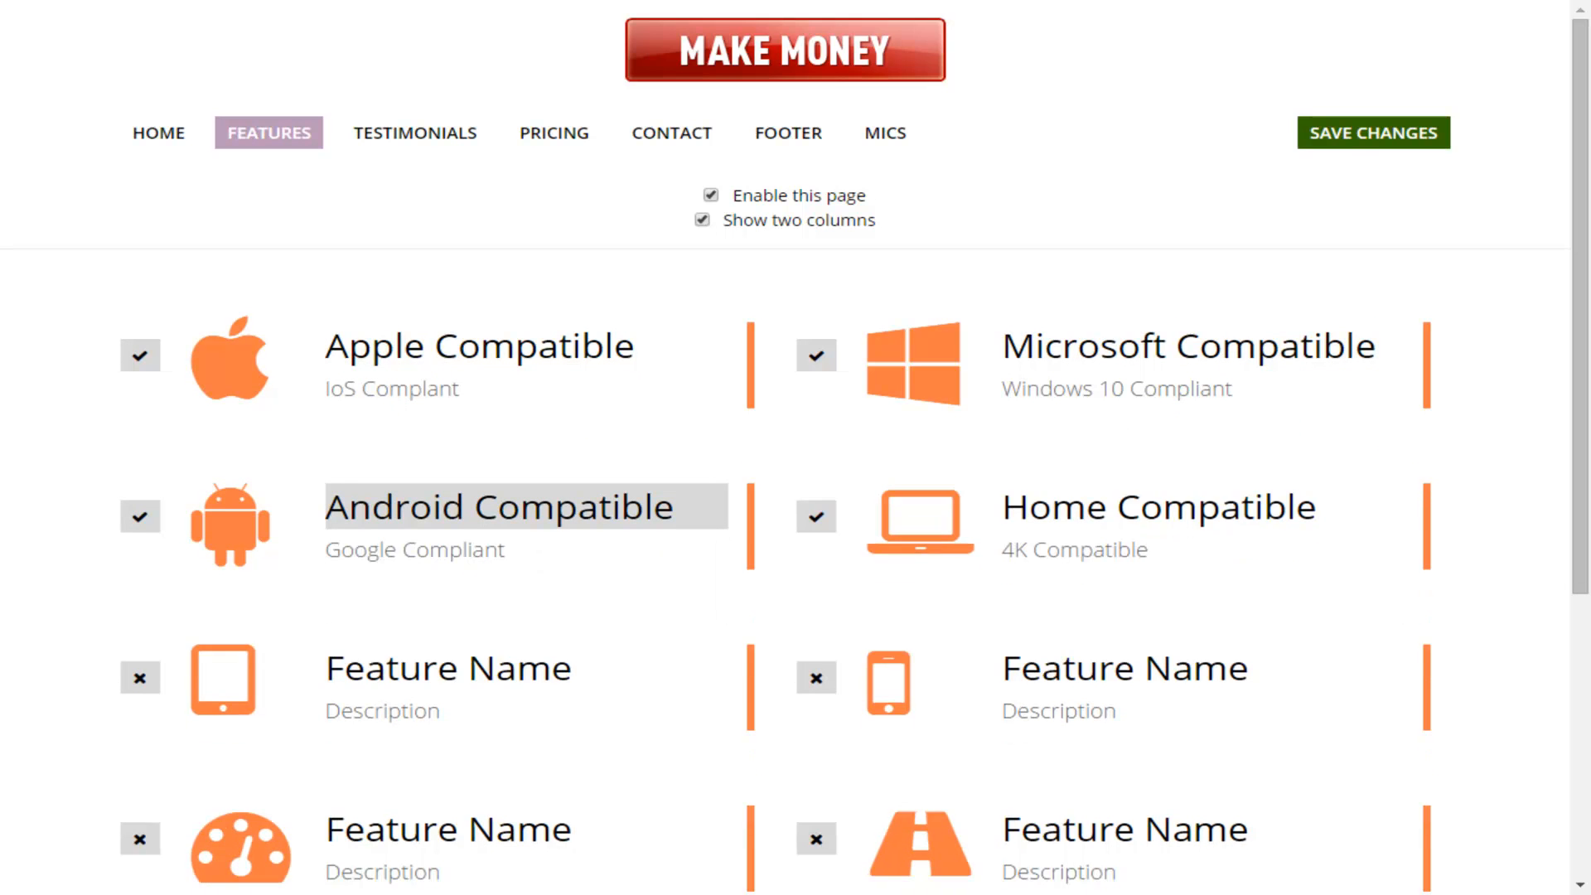
{"action": "left_click", "coordinate": [678, 508]}
{"action": "key", "text": "Return"}
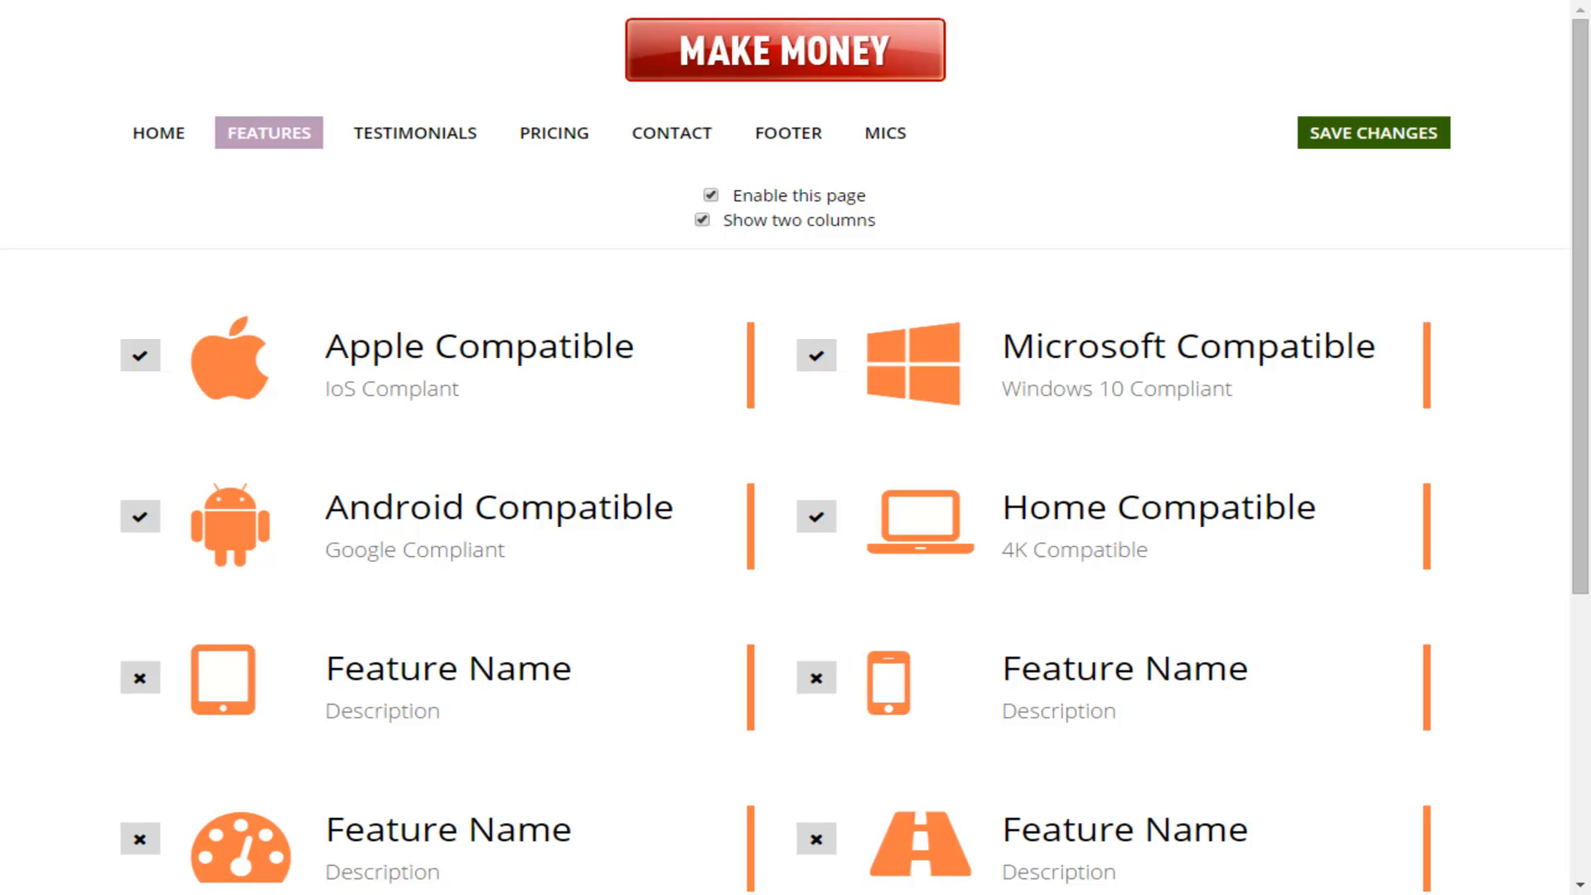
Step: Replace the "Home Compatible" feature's laptop icon with fa-camera and save the changes
{"action": "left_click", "coordinate": [920, 520]}
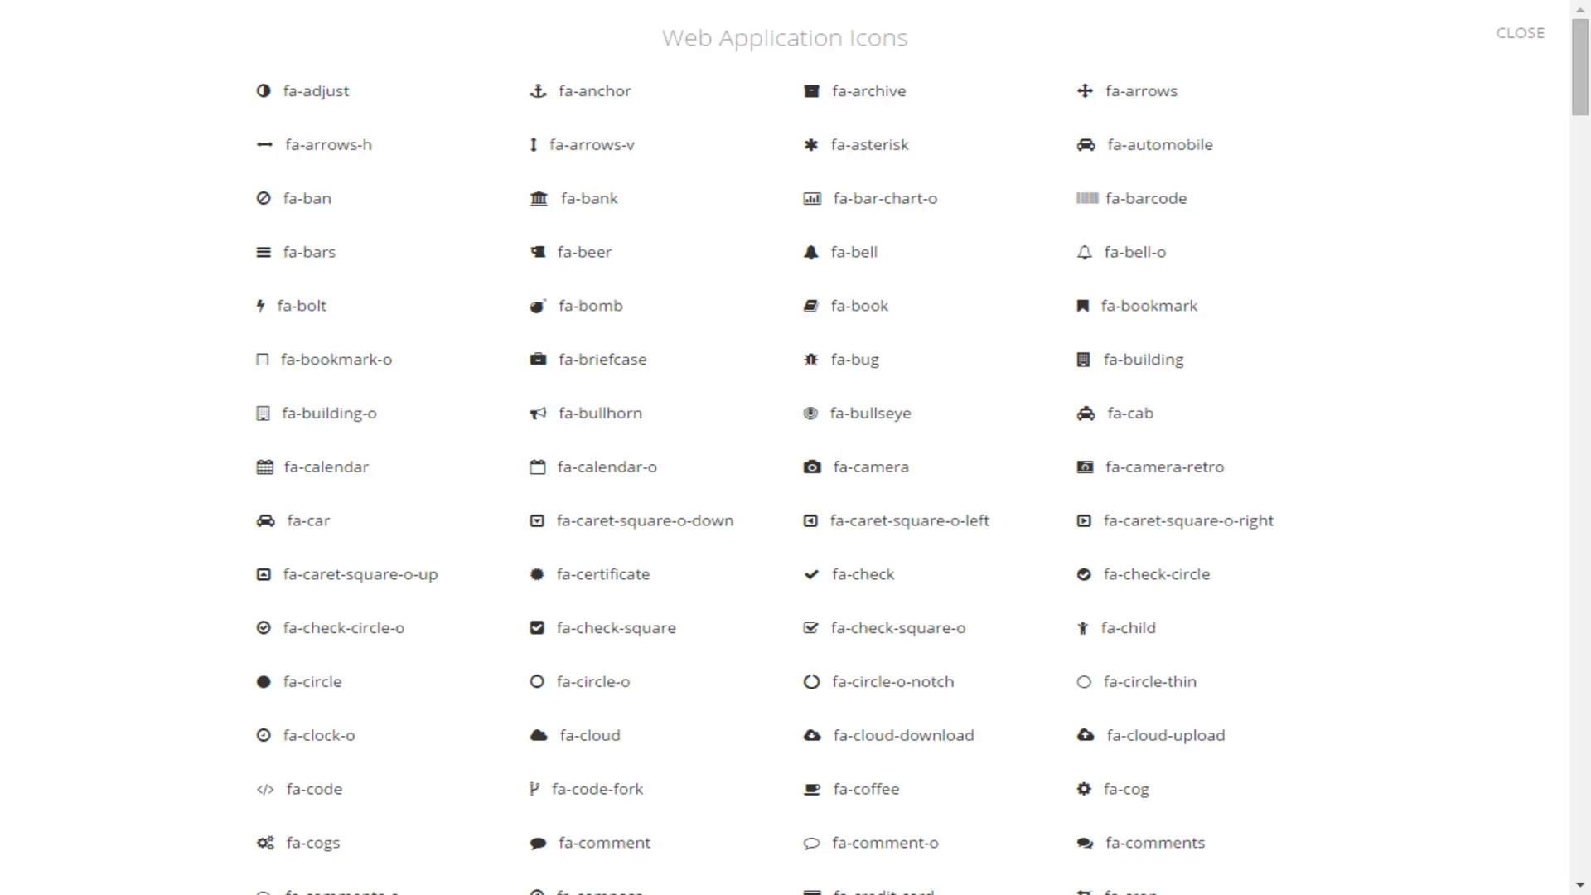
{"action": "left_click", "coordinate": [870, 467]}
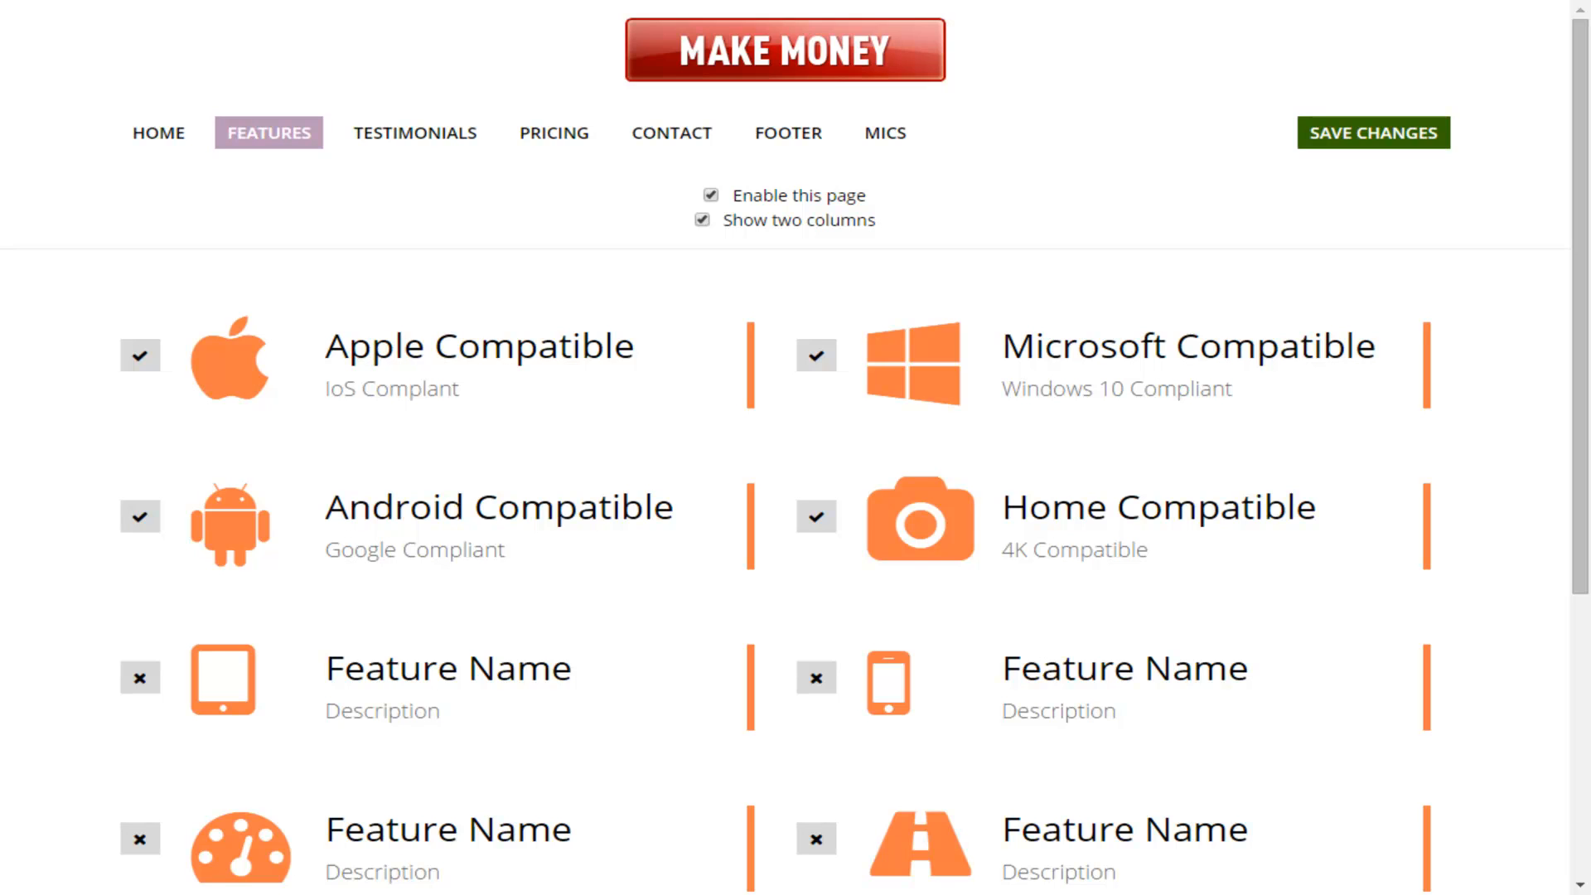
{"action": "left_click", "coordinate": [1374, 133]}
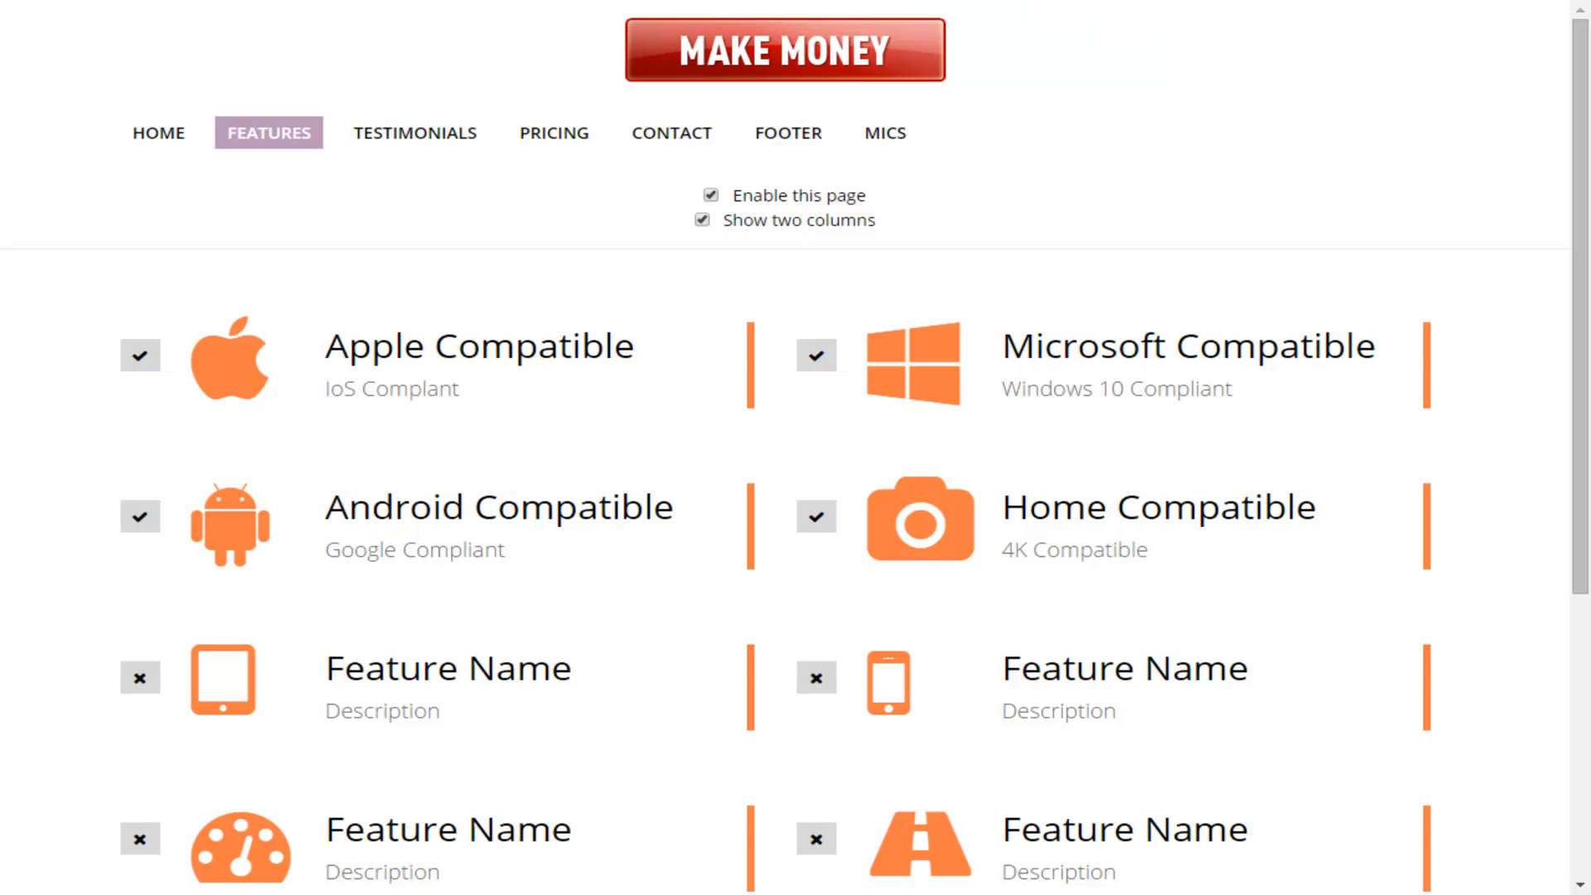
{"action": "scroll", "coordinate": [796, 448], "scroll_direction": "down", "scroll_amount": 2}
{"action": "scroll", "coordinate": [796, 447], "scroll_direction": "down", "scroll_amount": 5}
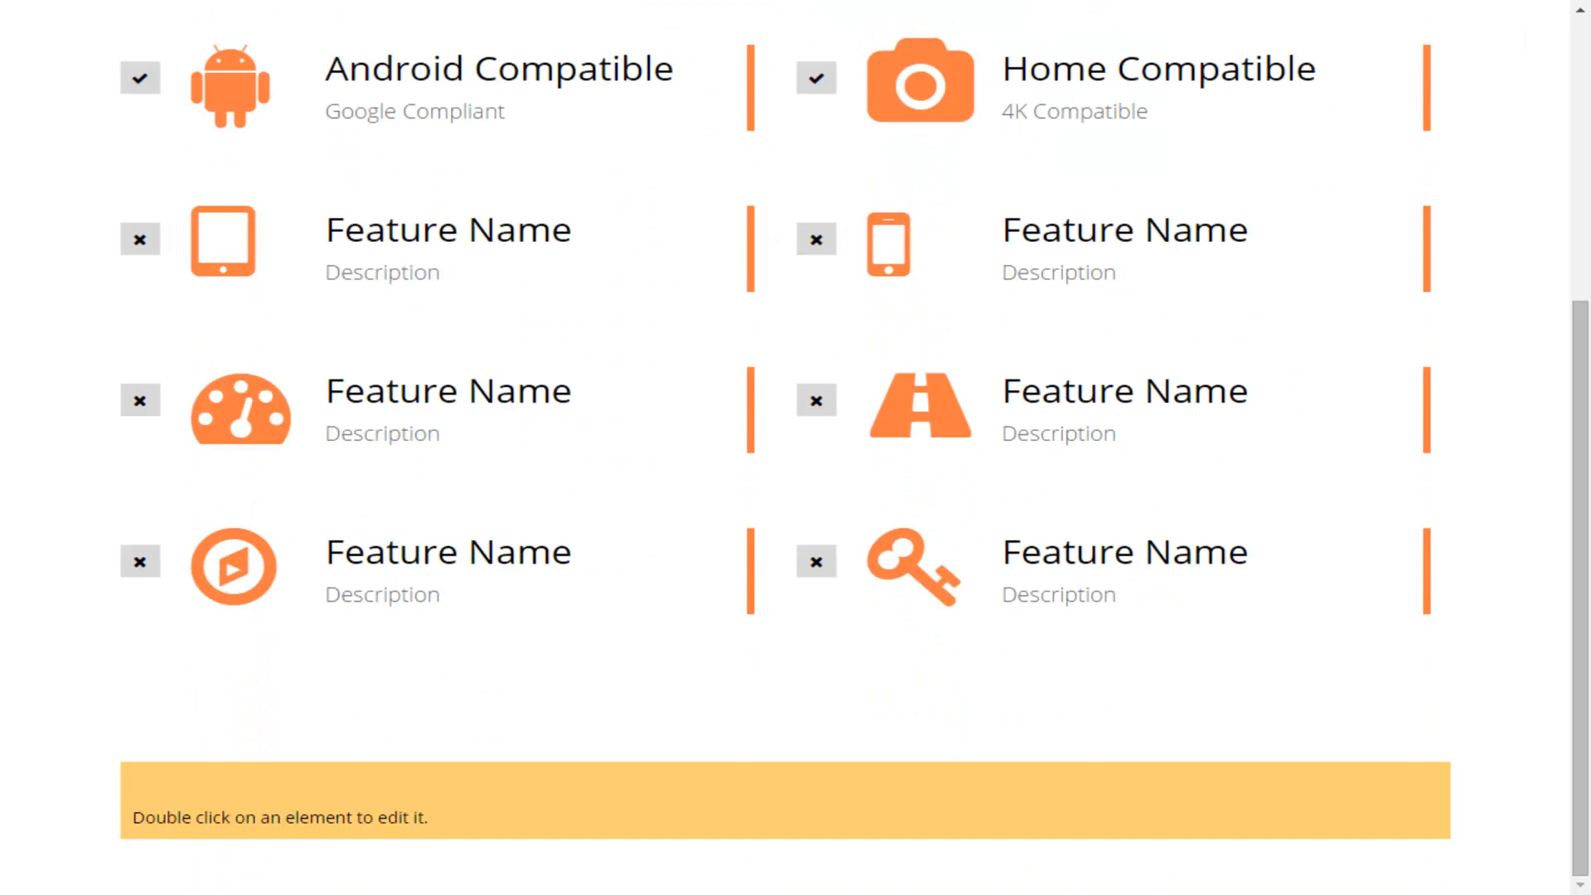
{"action": "scroll", "coordinate": [795, 448], "scroll_direction": "up", "scroll_amount": 5}
{"action": "scroll", "coordinate": [795, 448], "scroll_direction": "up", "scroll_amount": 2}
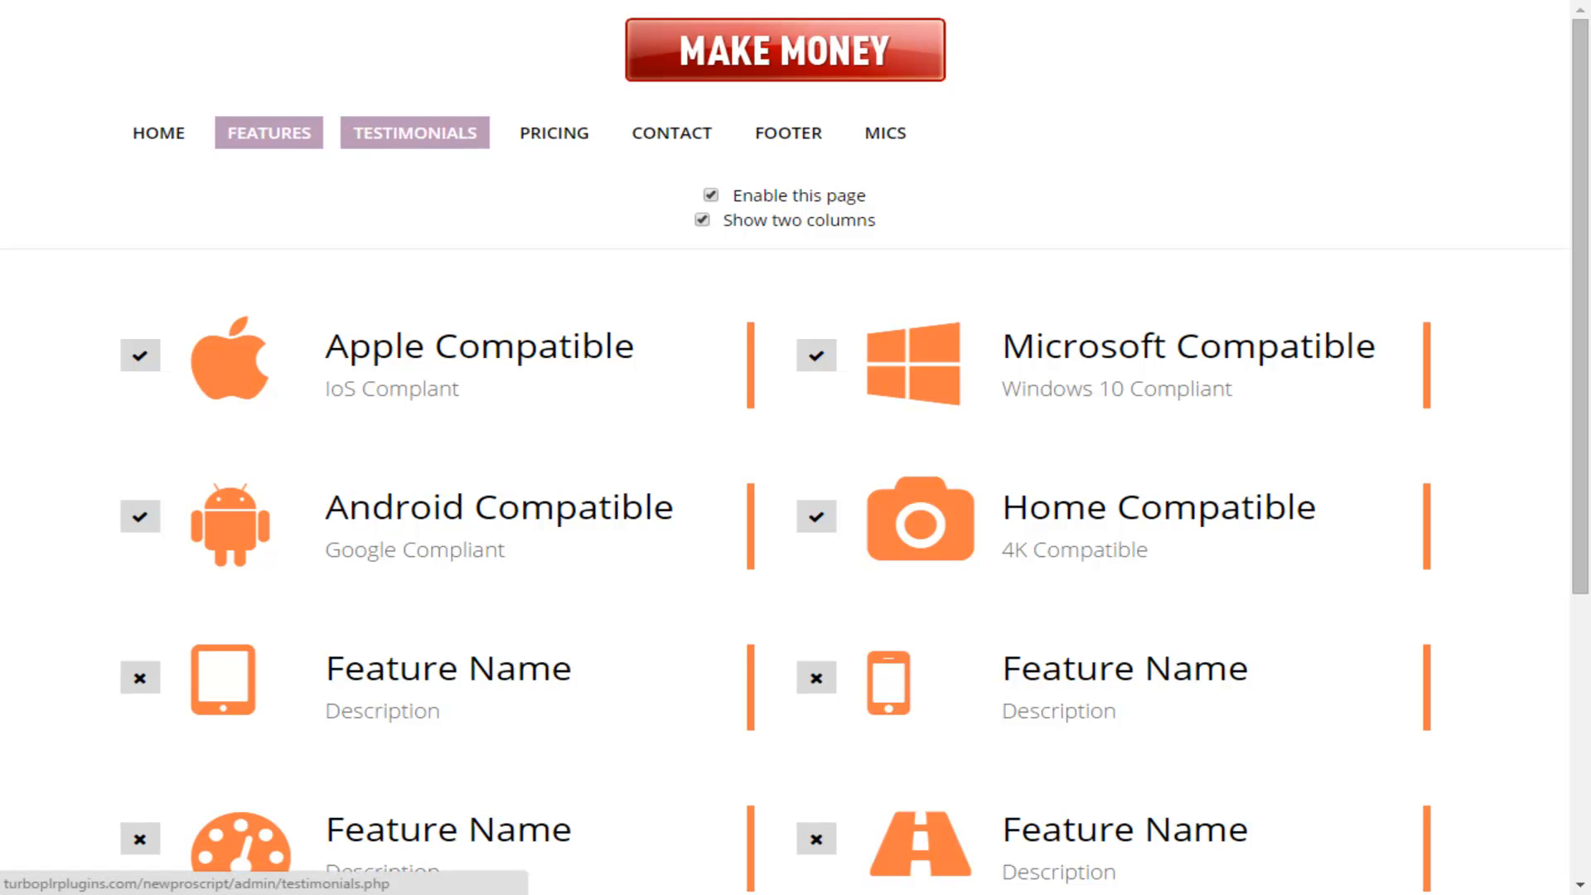
Step: Disable the Testimonials page and save the changes
{"action": "left_click", "coordinate": [414, 132]}
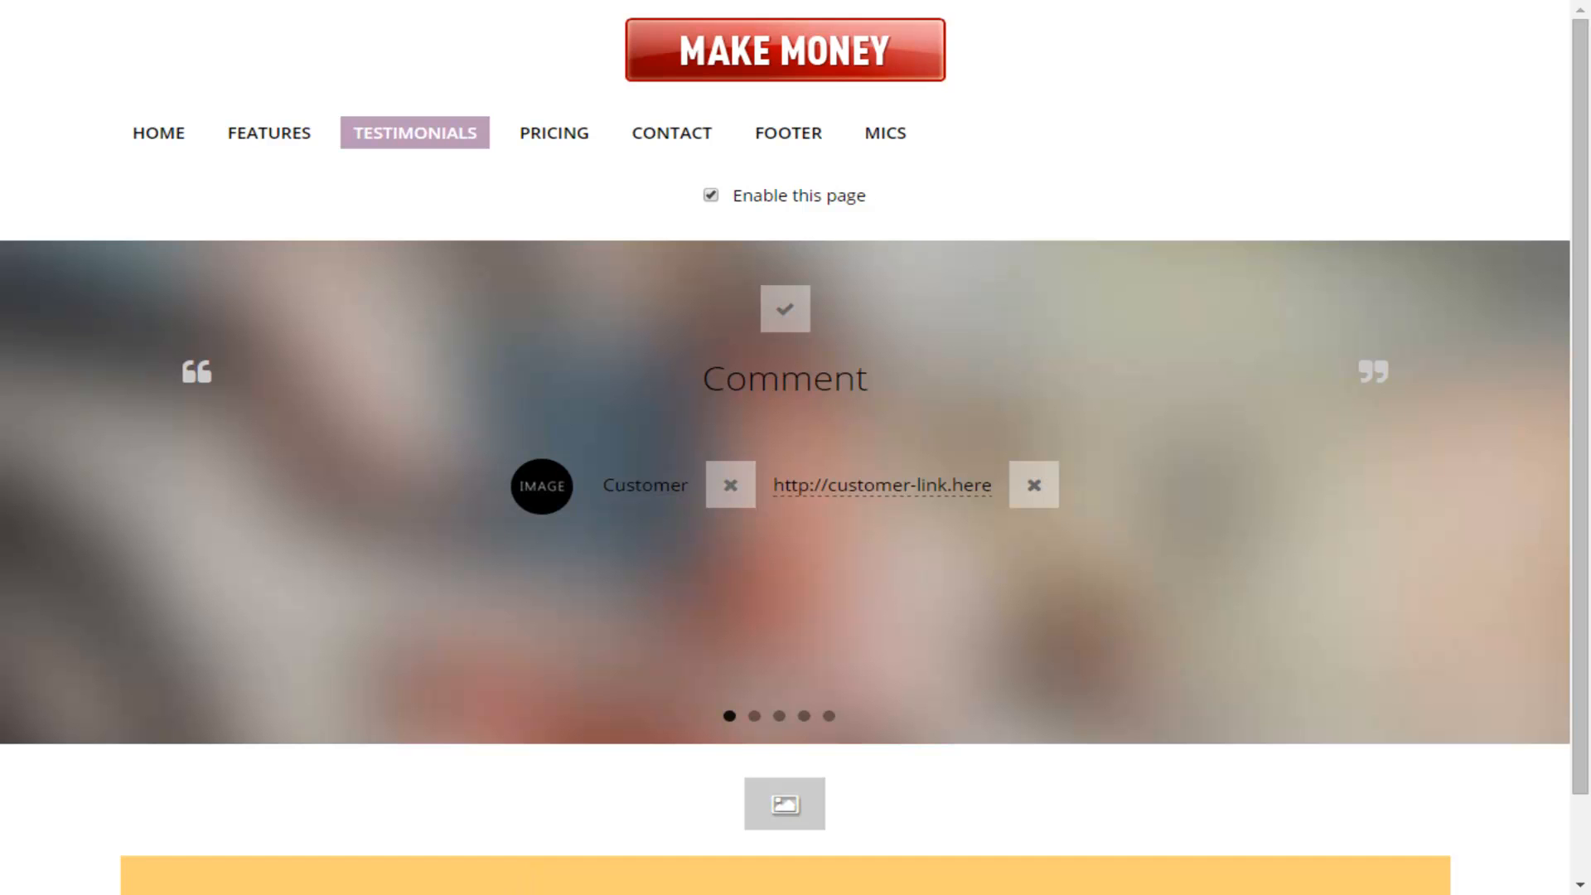
{"action": "left_click", "coordinate": [711, 195]}
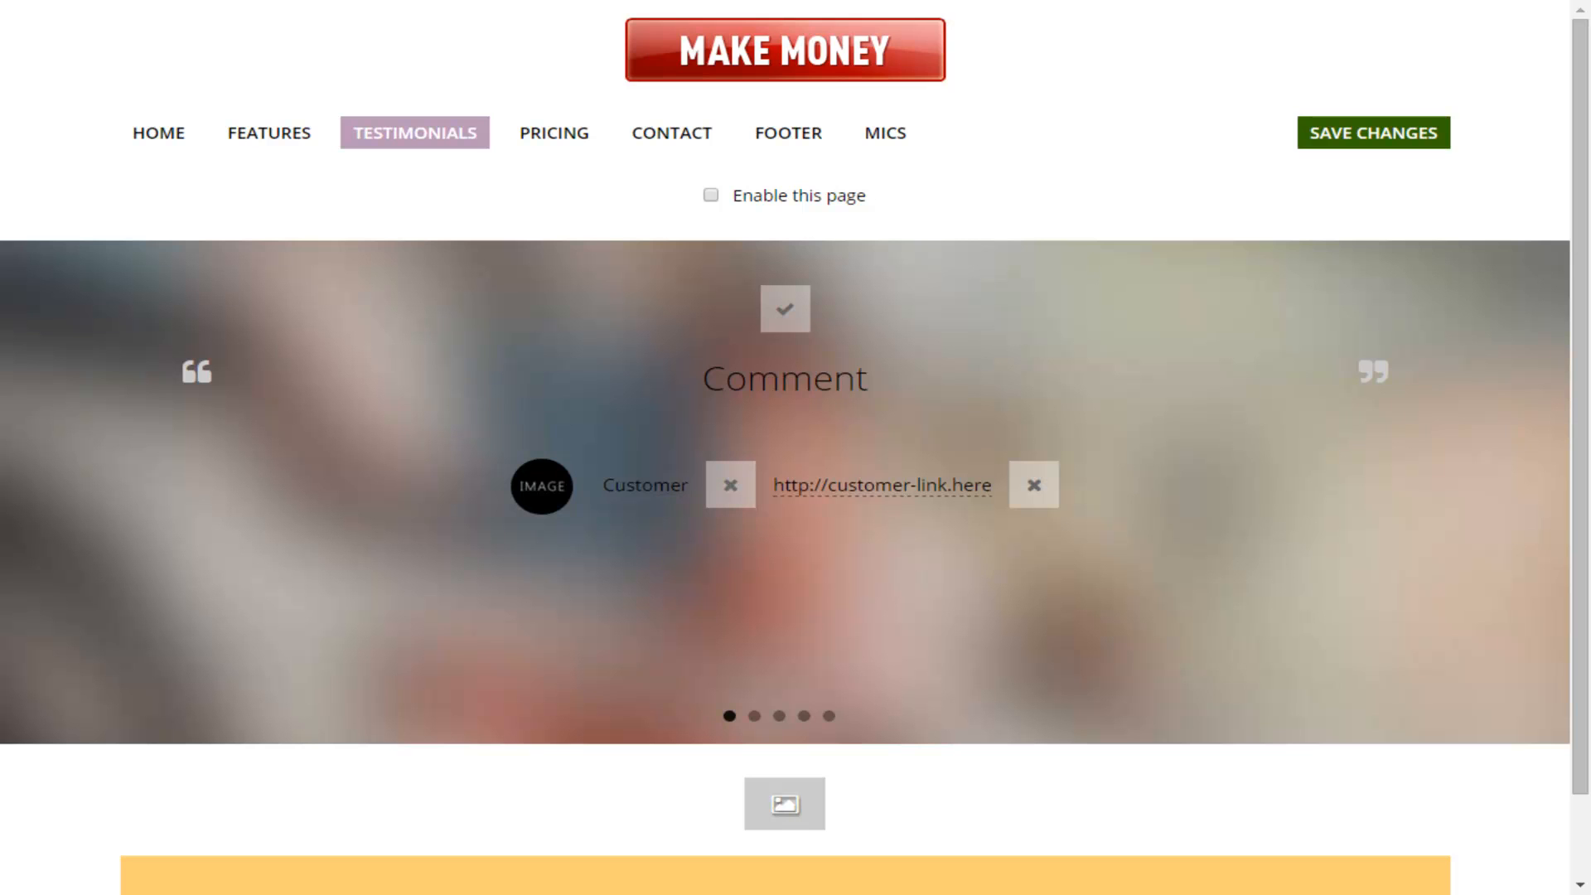
{"action": "left_click", "coordinate": [1373, 133]}
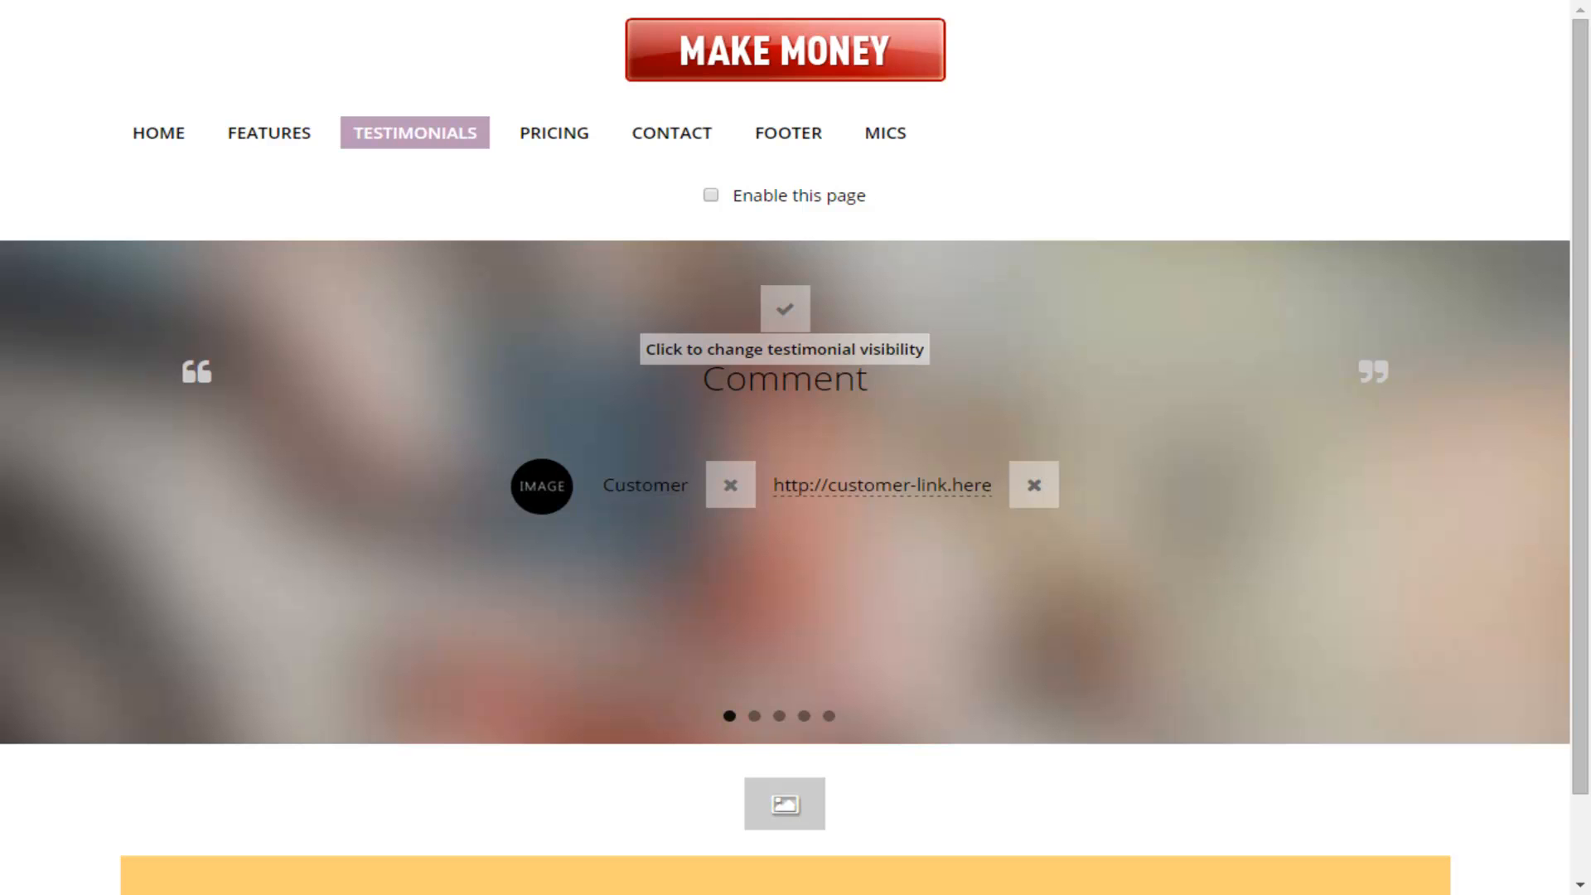
Step: Try hiding the first testimonial and show it again, and replace its comment with "I Love This Company...We Get Good Service"
{"action": "left_click", "coordinate": [785, 308]}
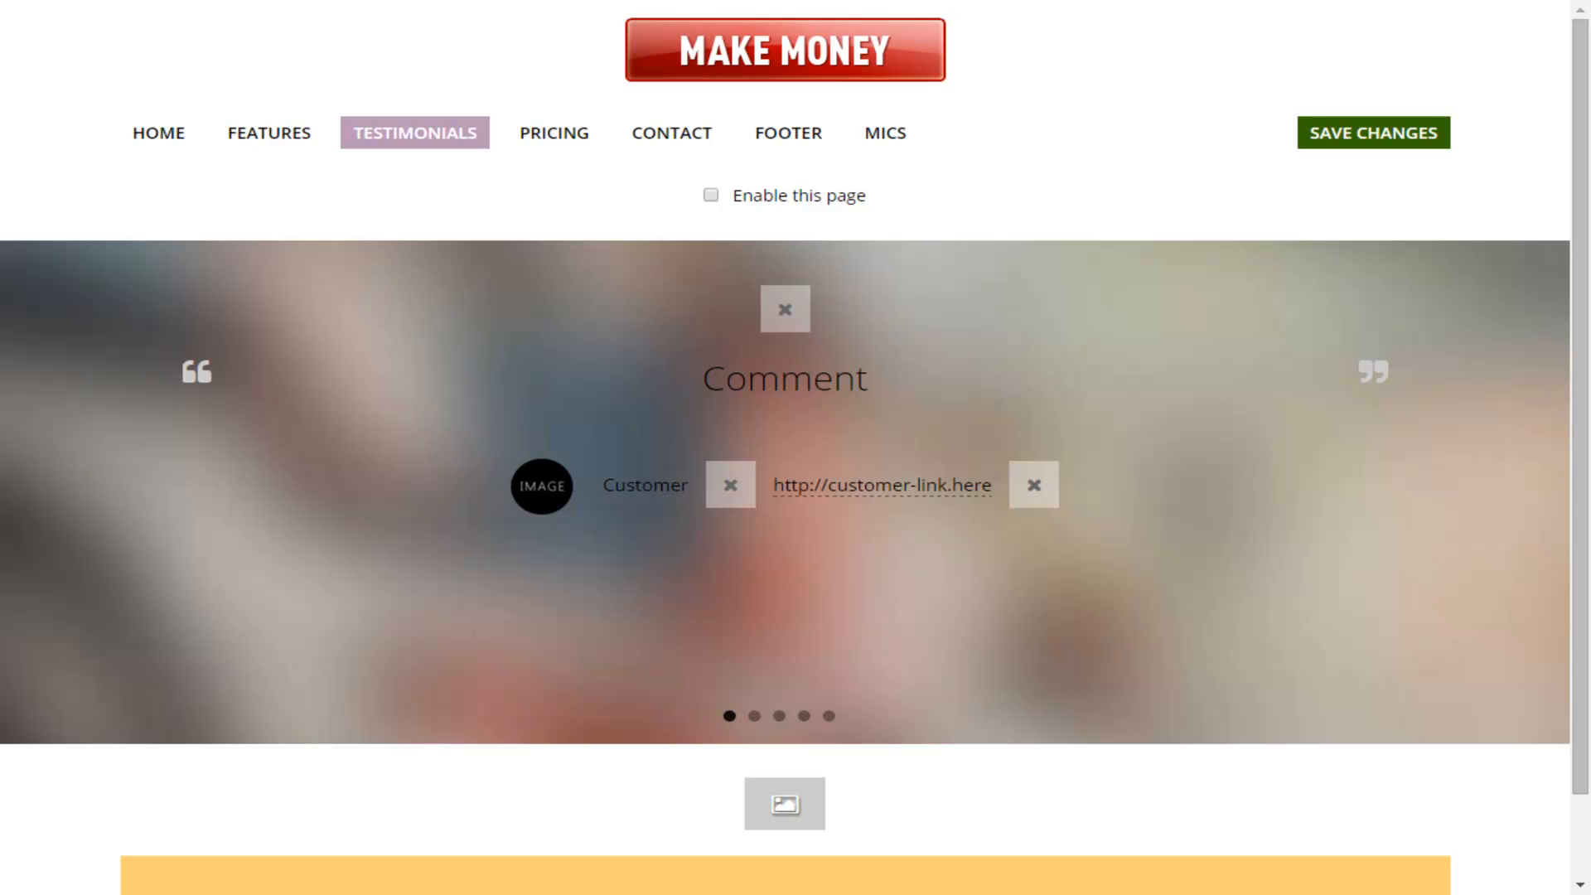
{"action": "left_click", "coordinate": [785, 308]}
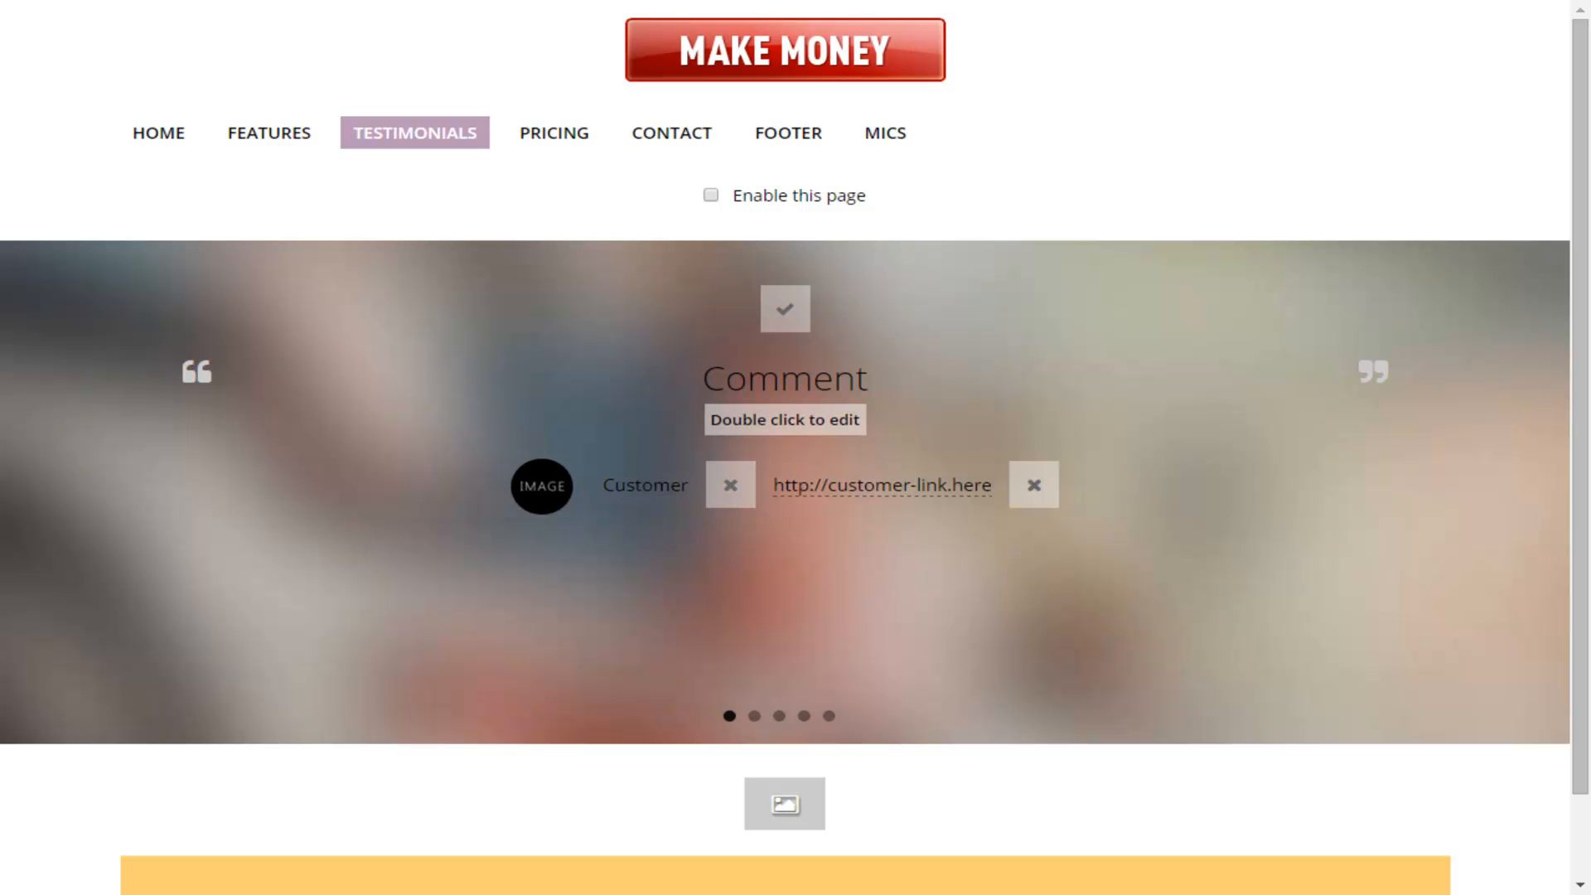
{"action": "double_click", "coordinate": [785, 379]}
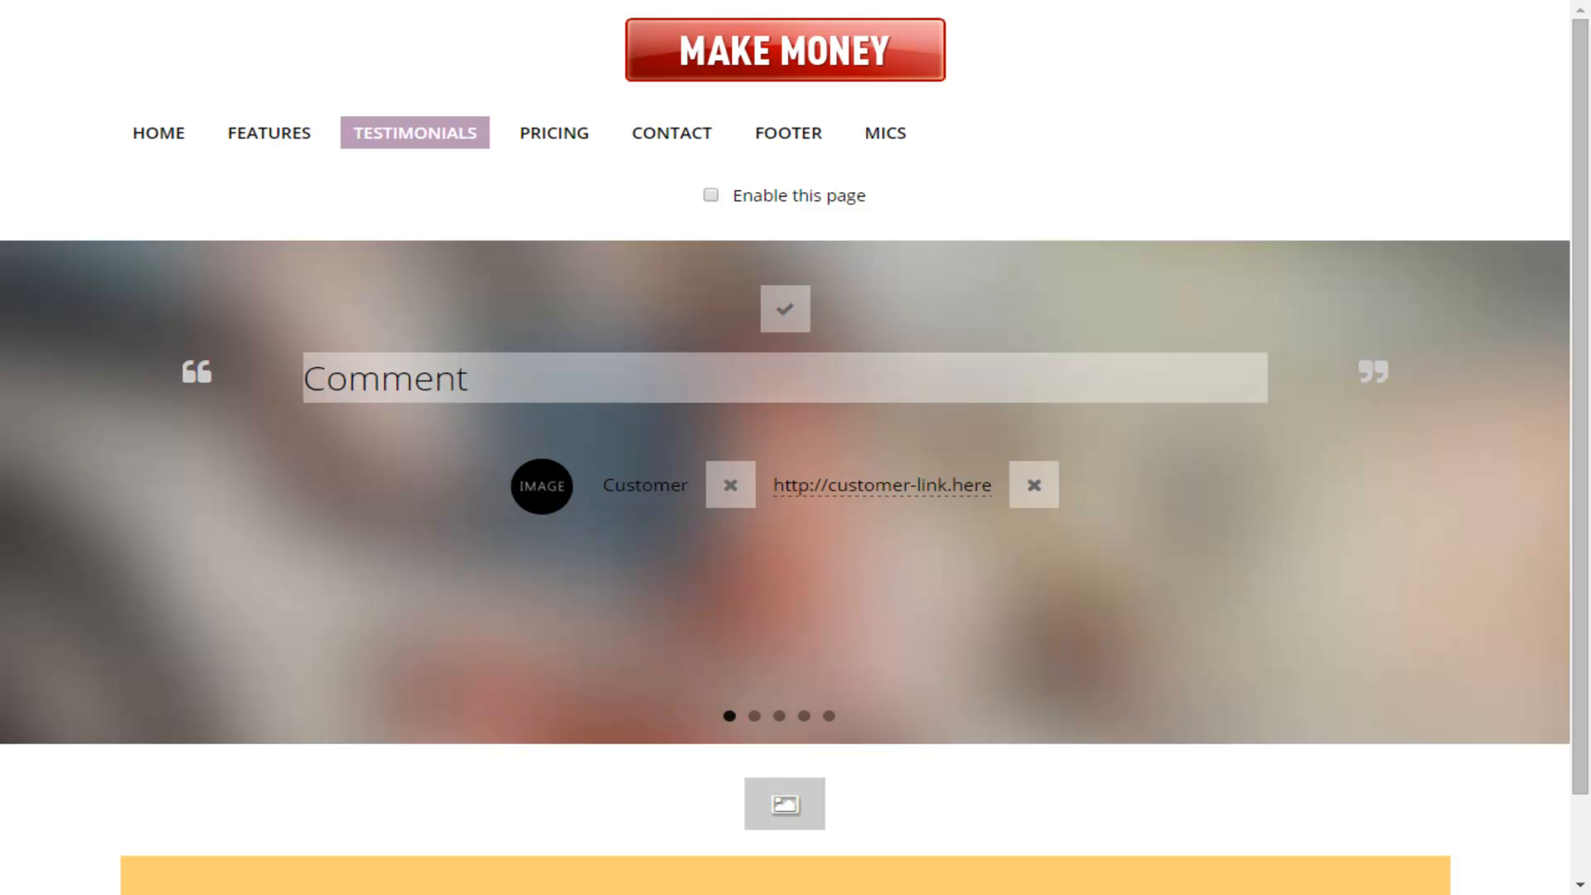
{"action": "key", "text": "BackSpace"}
{"action": "key", "text": "BackSpace"}
{"action": "key", "text": "BackSpace"}
{"action": "key", "text": "BackSpace"}
{"action": "key", "text": "BackSpace"}
{"action": "key", "text": "BackSpace"}
{"action": "key", "text": "BackSpace"}
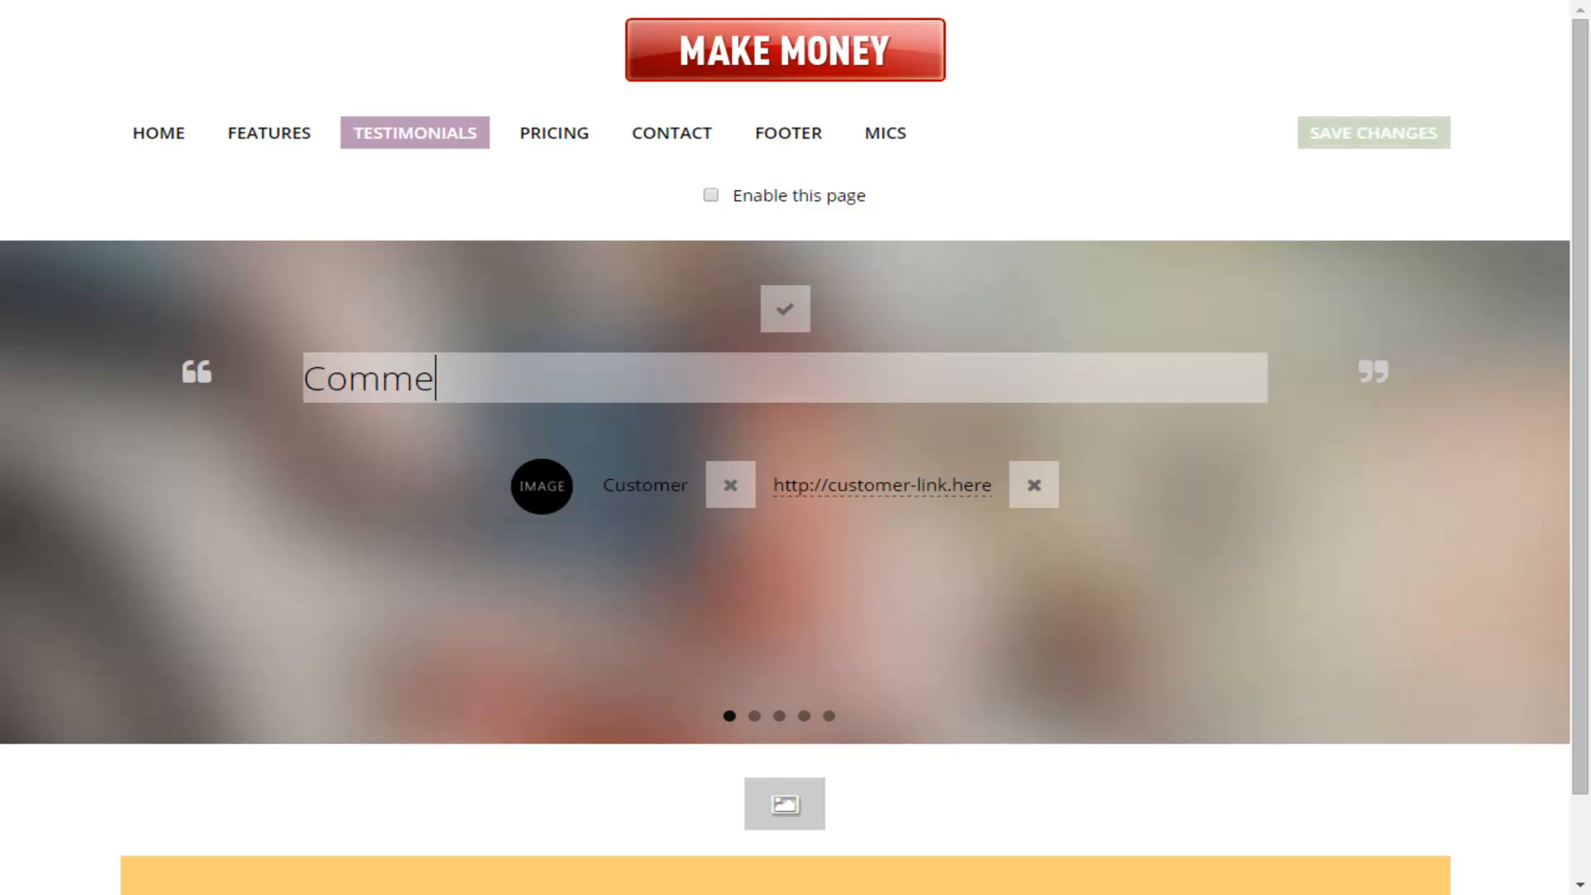
{"action": "type", "text": "I Love This Company...We Get Good Service"}
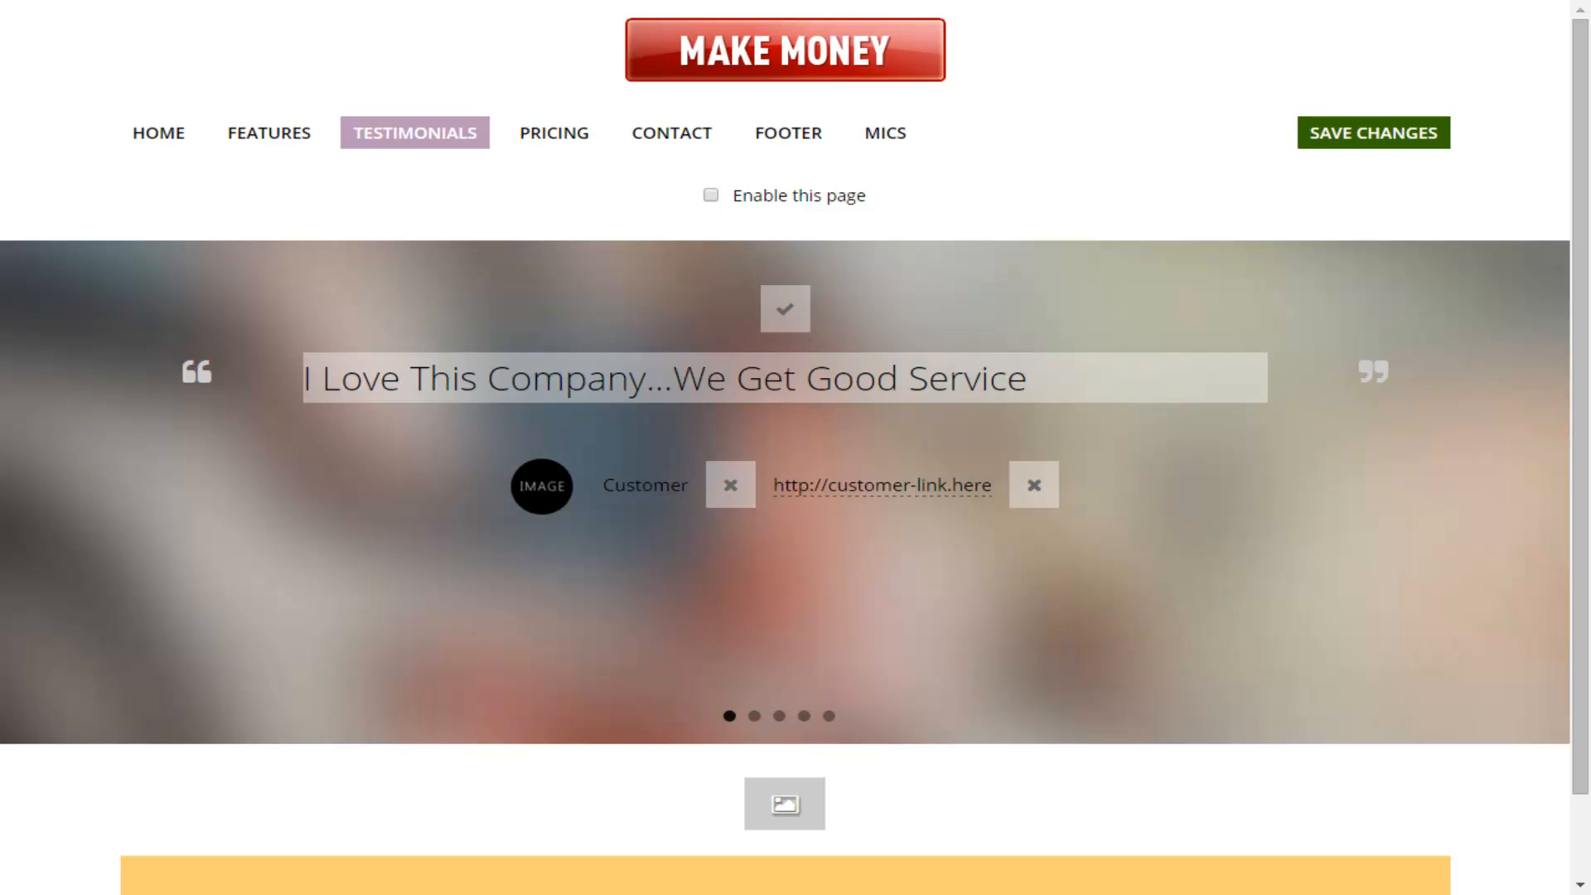
{"action": "key", "text": "ctrl+shift+Left"}
{"action": "key", "text": "Return"}
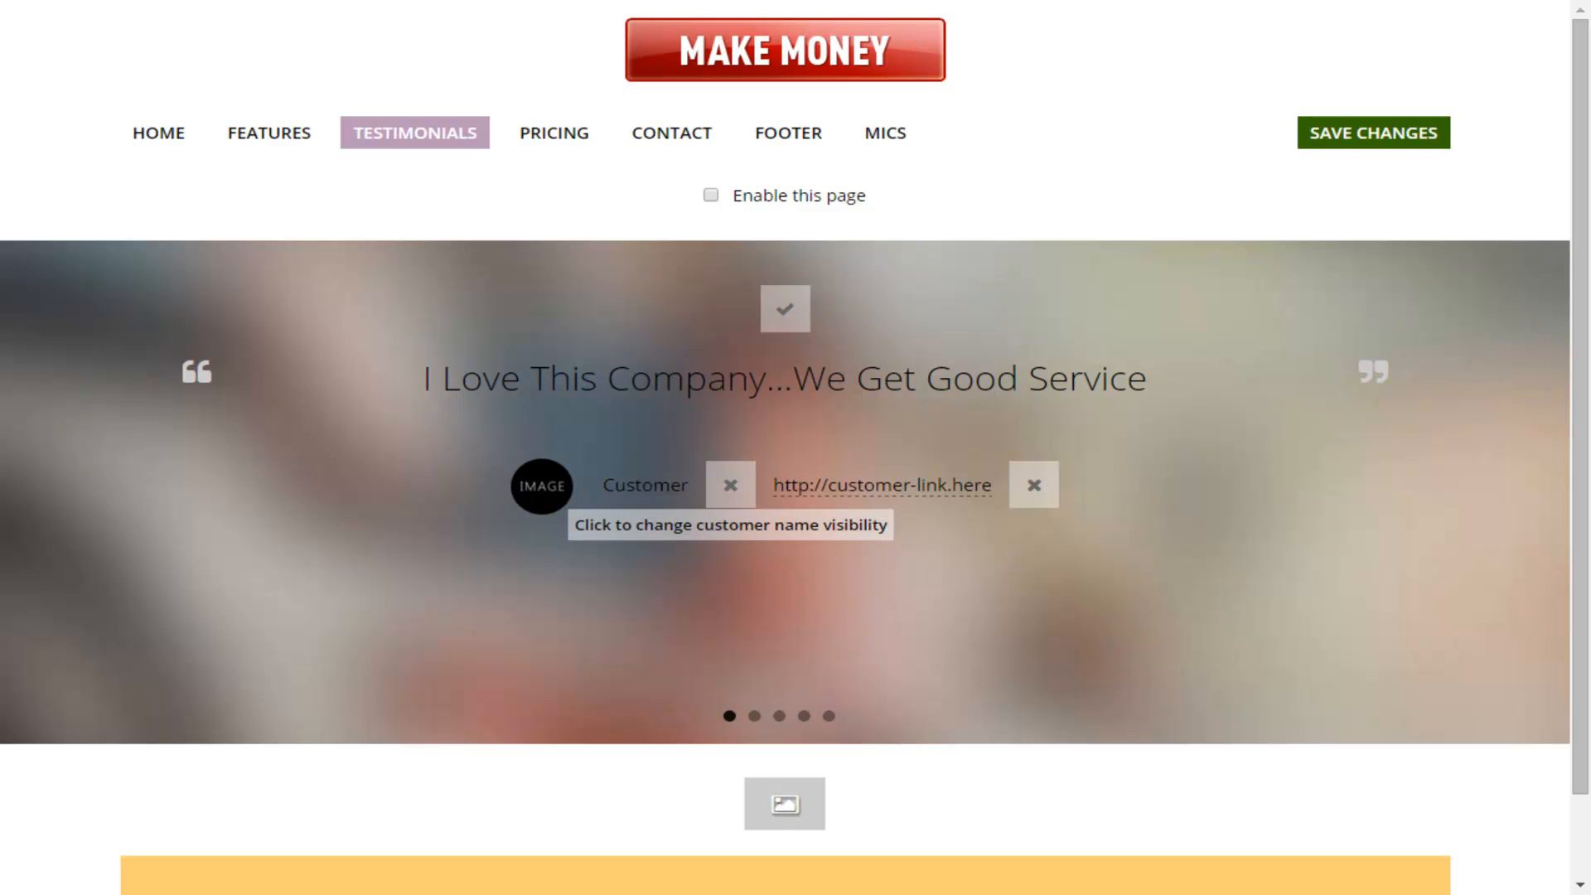
Step: Make the first testimonial's customer name and customer link visible
{"action": "left_click", "coordinate": [730, 485]}
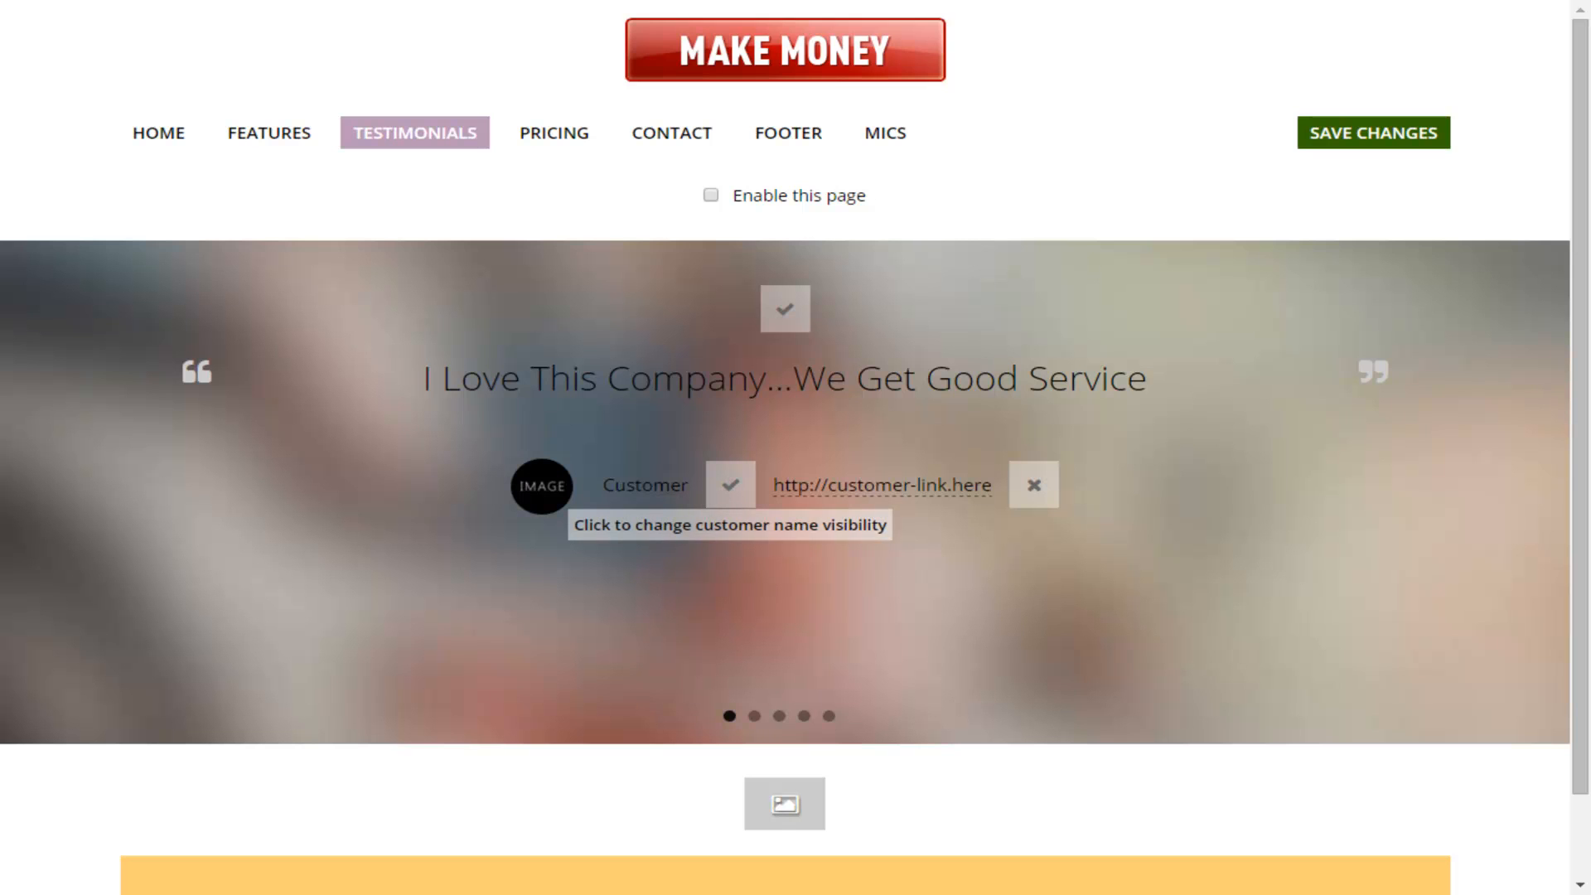
{"action": "left_click", "coordinate": [1034, 484]}
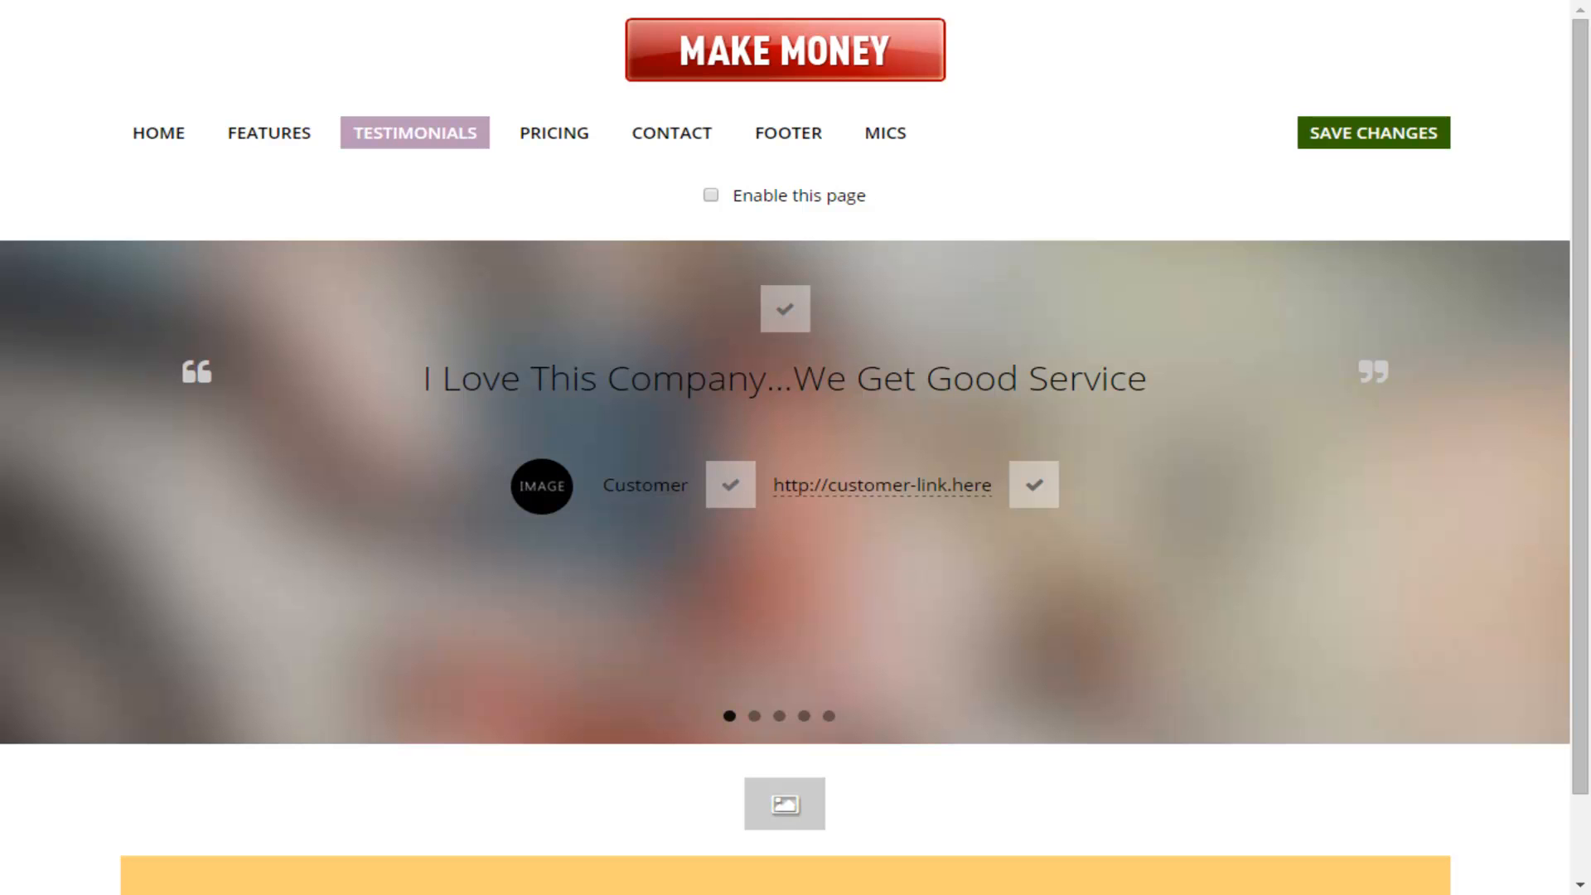
Step: Hide the first testimonial's customer name and customer link, and save the changes
{"action": "left_click", "coordinate": [730, 484]}
{"action": "left_click", "coordinate": [1034, 485]}
{"action": "left_click", "coordinate": [1373, 133]}
Step: Change the testimonials background image to the business meeting photo with the laptop, and hide the first testimonial
{"action": "scroll", "coordinate": [785, 447], "scroll_direction": "down", "scroll_amount": 2}
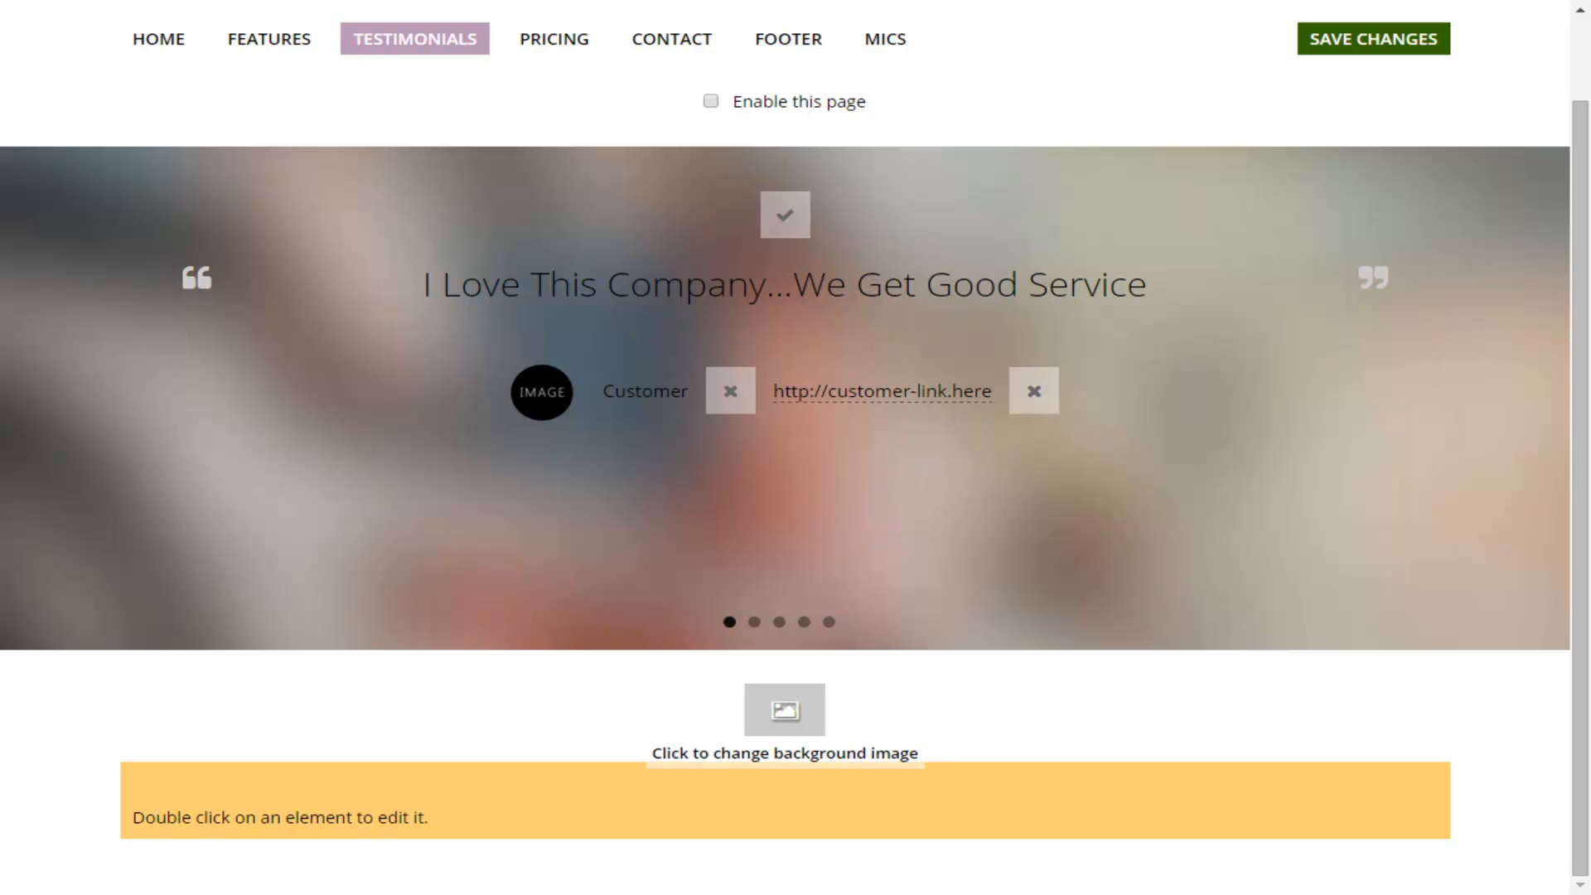
{"action": "left_click", "coordinate": [785, 710]}
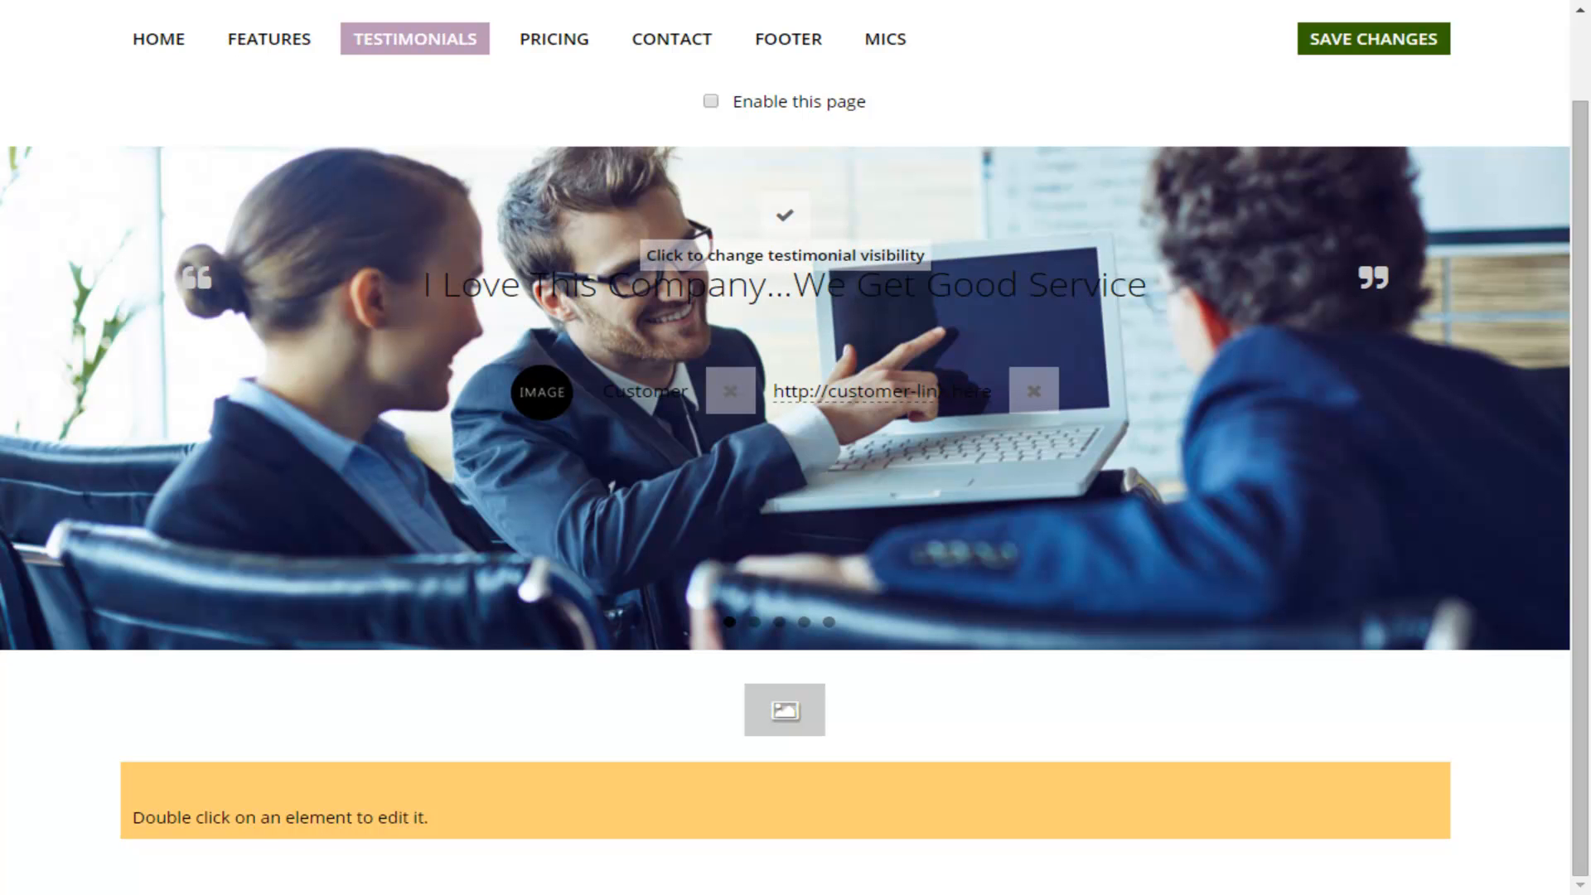
{"action": "left_click", "coordinate": [785, 216]}
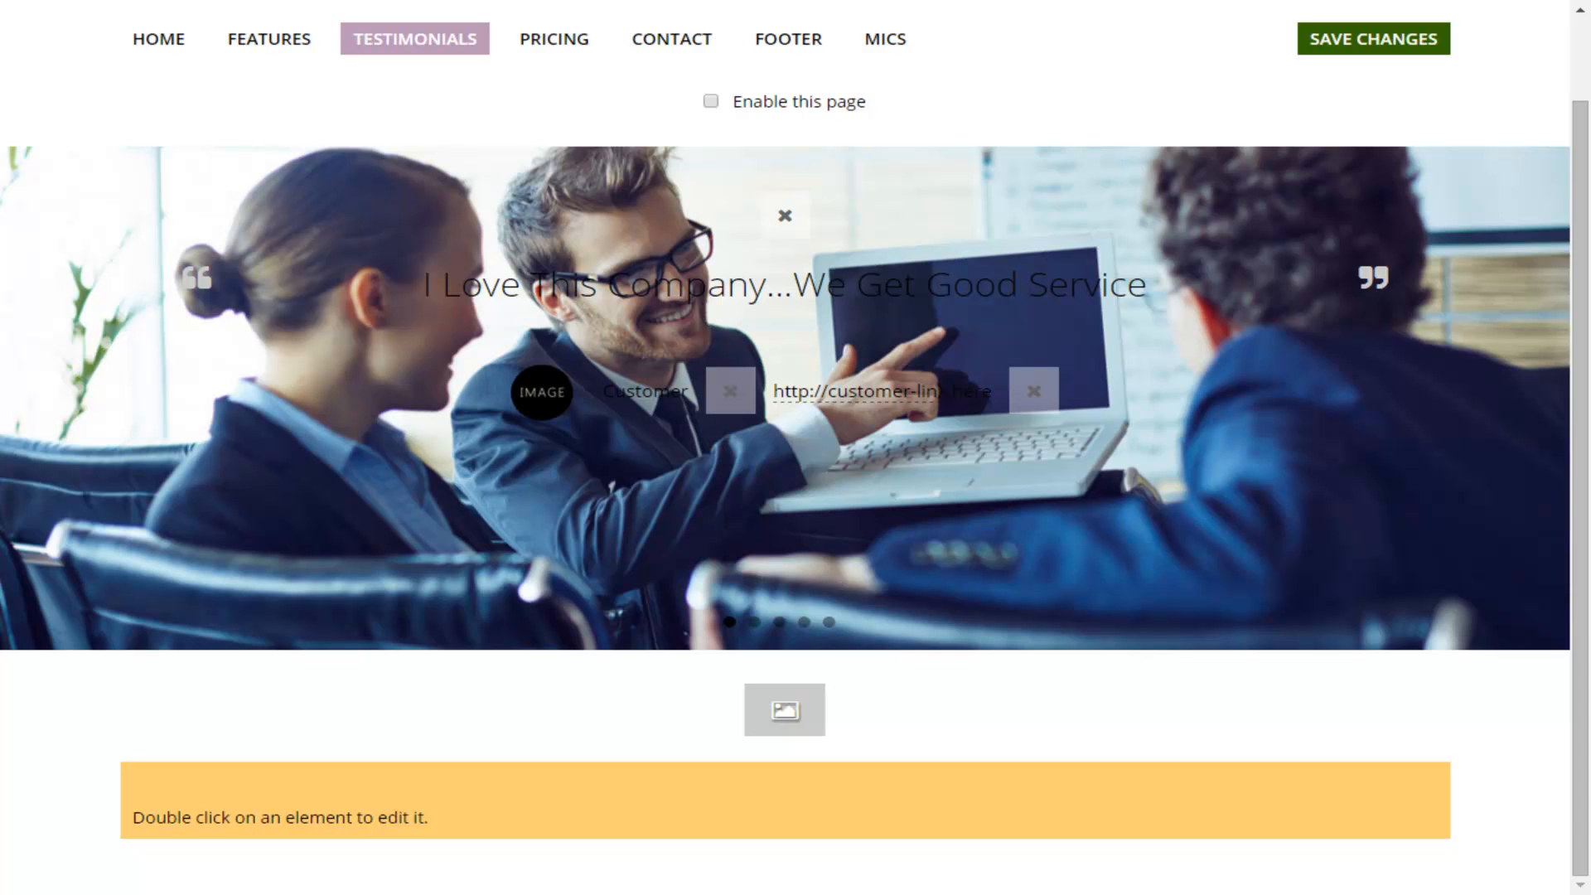
Step: On the Pricing page, replace the header with "Your Plans Are Our Business" and save the changes
{"action": "left_click", "coordinate": [553, 39]}
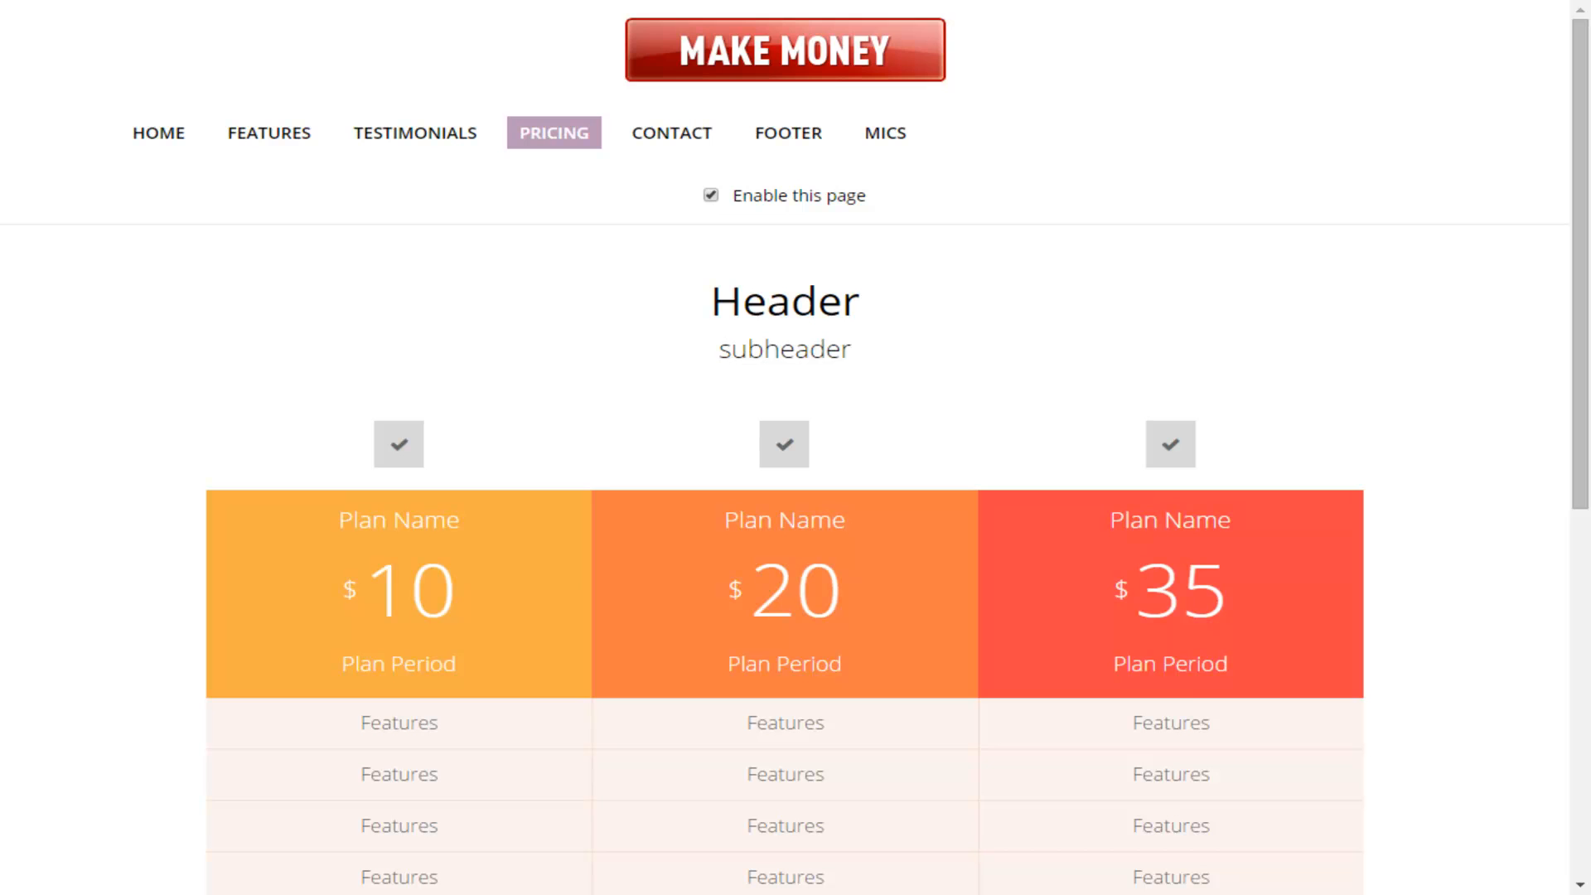
{"action": "scroll", "coordinate": [785, 498], "scroll_direction": "down", "scroll_amount": 2}
{"action": "scroll", "coordinate": [785, 497], "scroll_direction": "up", "scroll_amount": 2}
{"action": "double_click", "coordinate": [785, 311]}
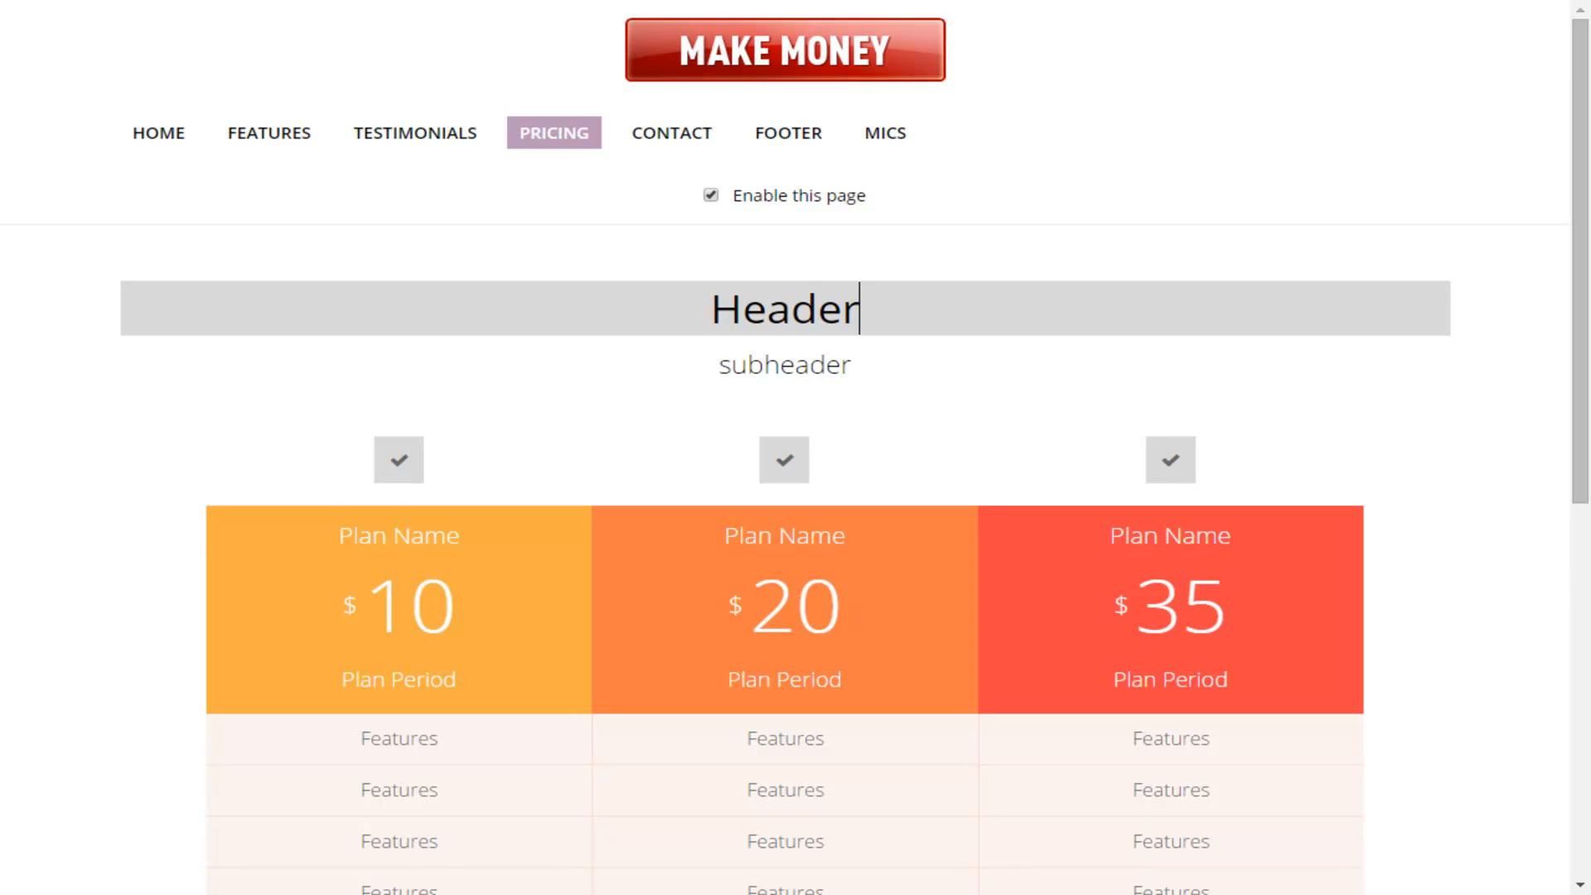
{"action": "key", "text": "ctrl+a"}
{"action": "type", "text": "Your Plans Are Our Business"}
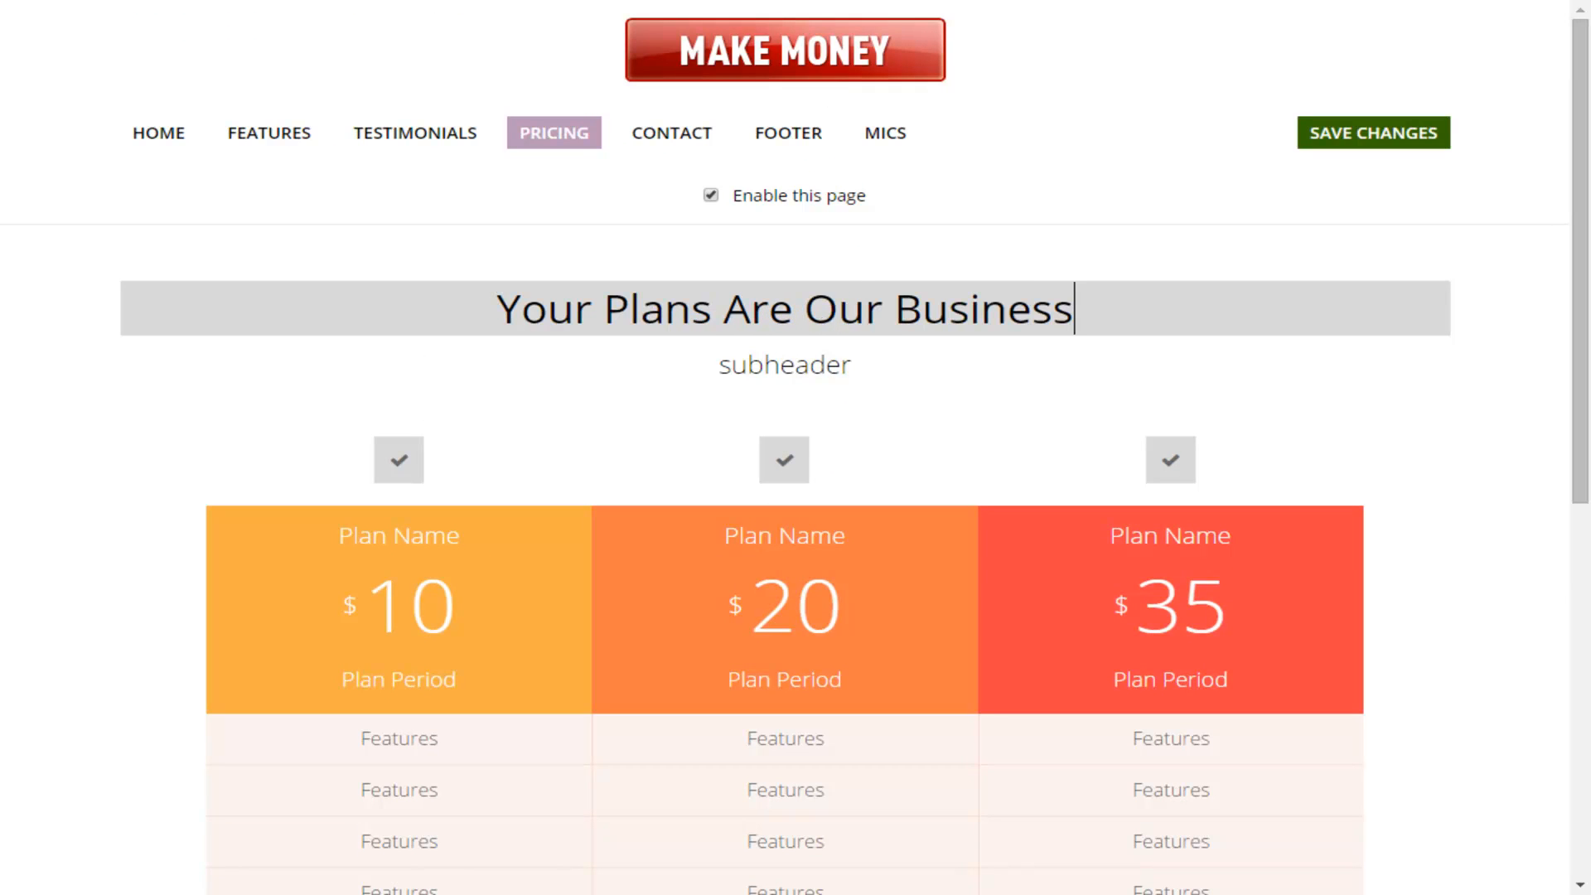
{"action": "key", "text": "Return"}
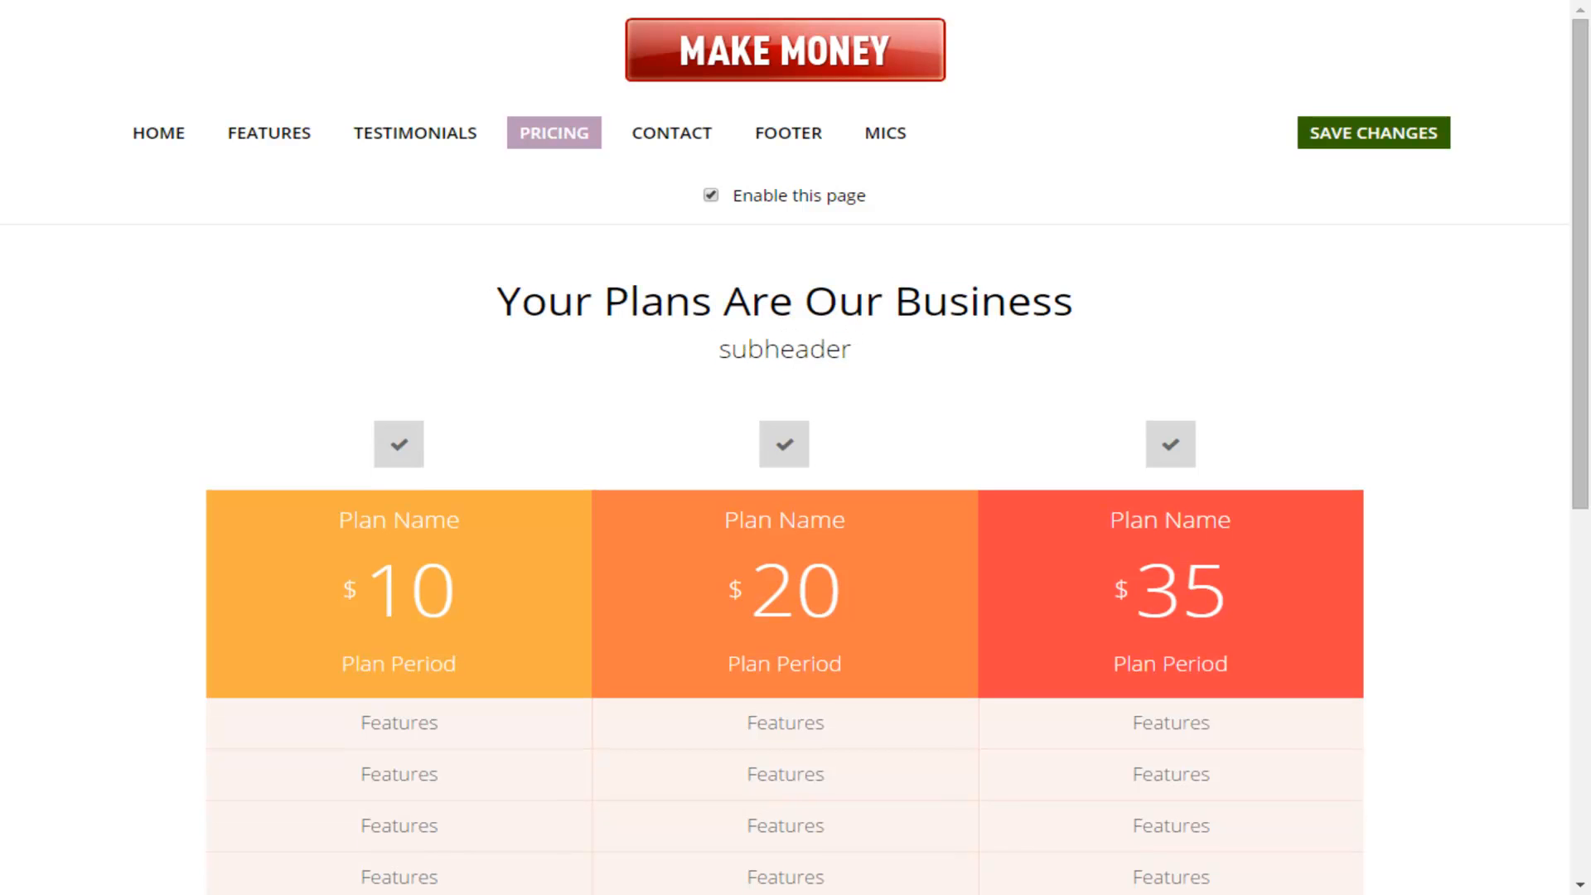
{"action": "left_click", "coordinate": [1373, 133]}
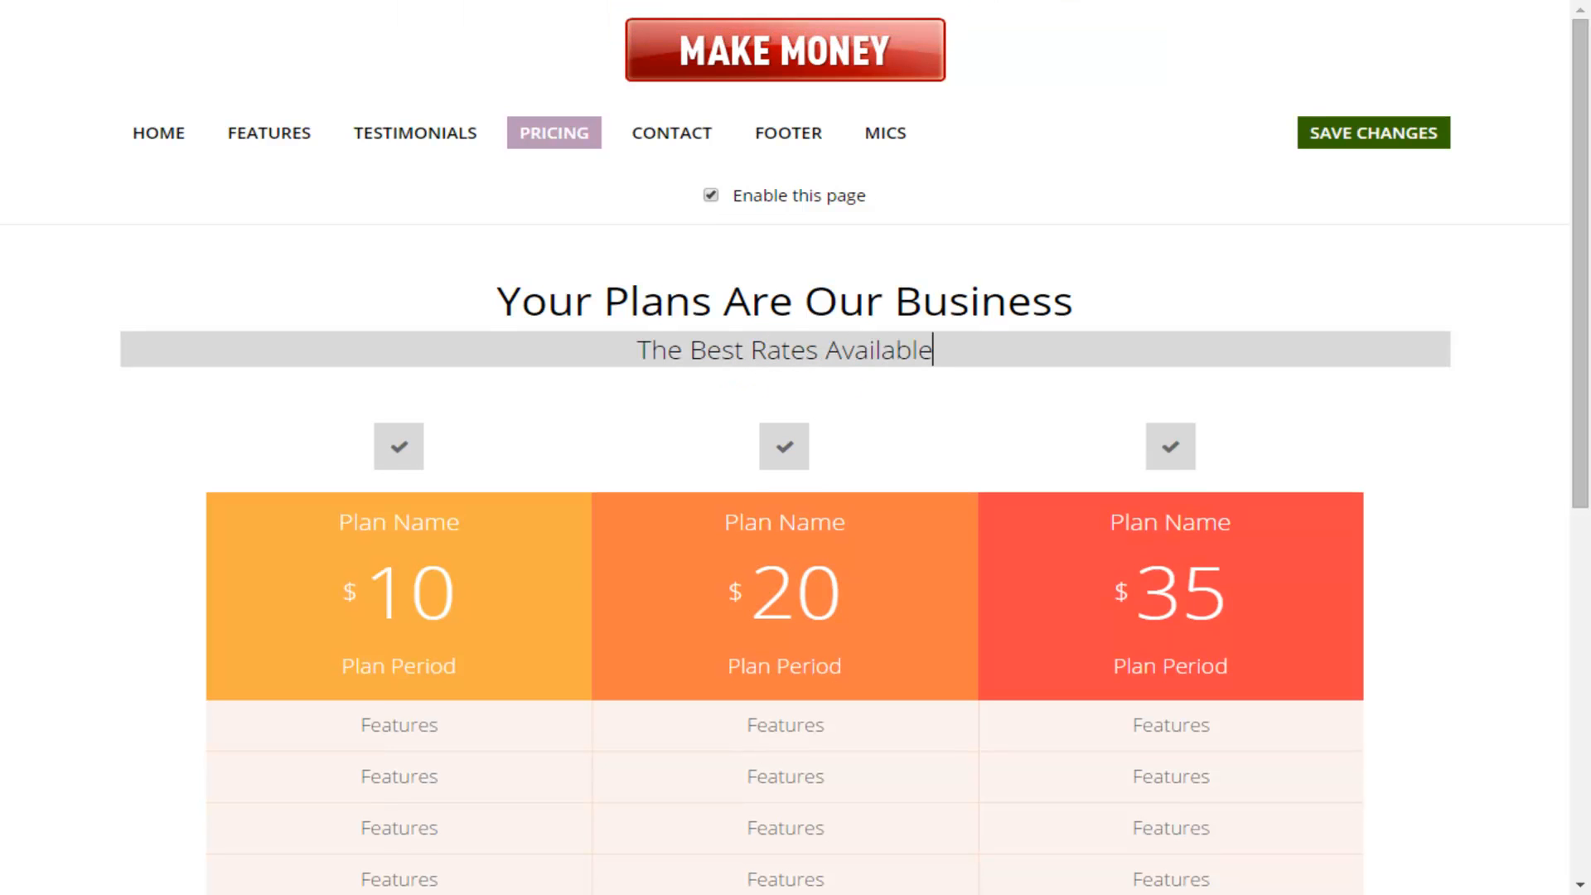
Step: Set the pricing subheader to "The Best Rates Available" and hide the middle pricing table
{"action": "double_click", "coordinate": [879, 350]}
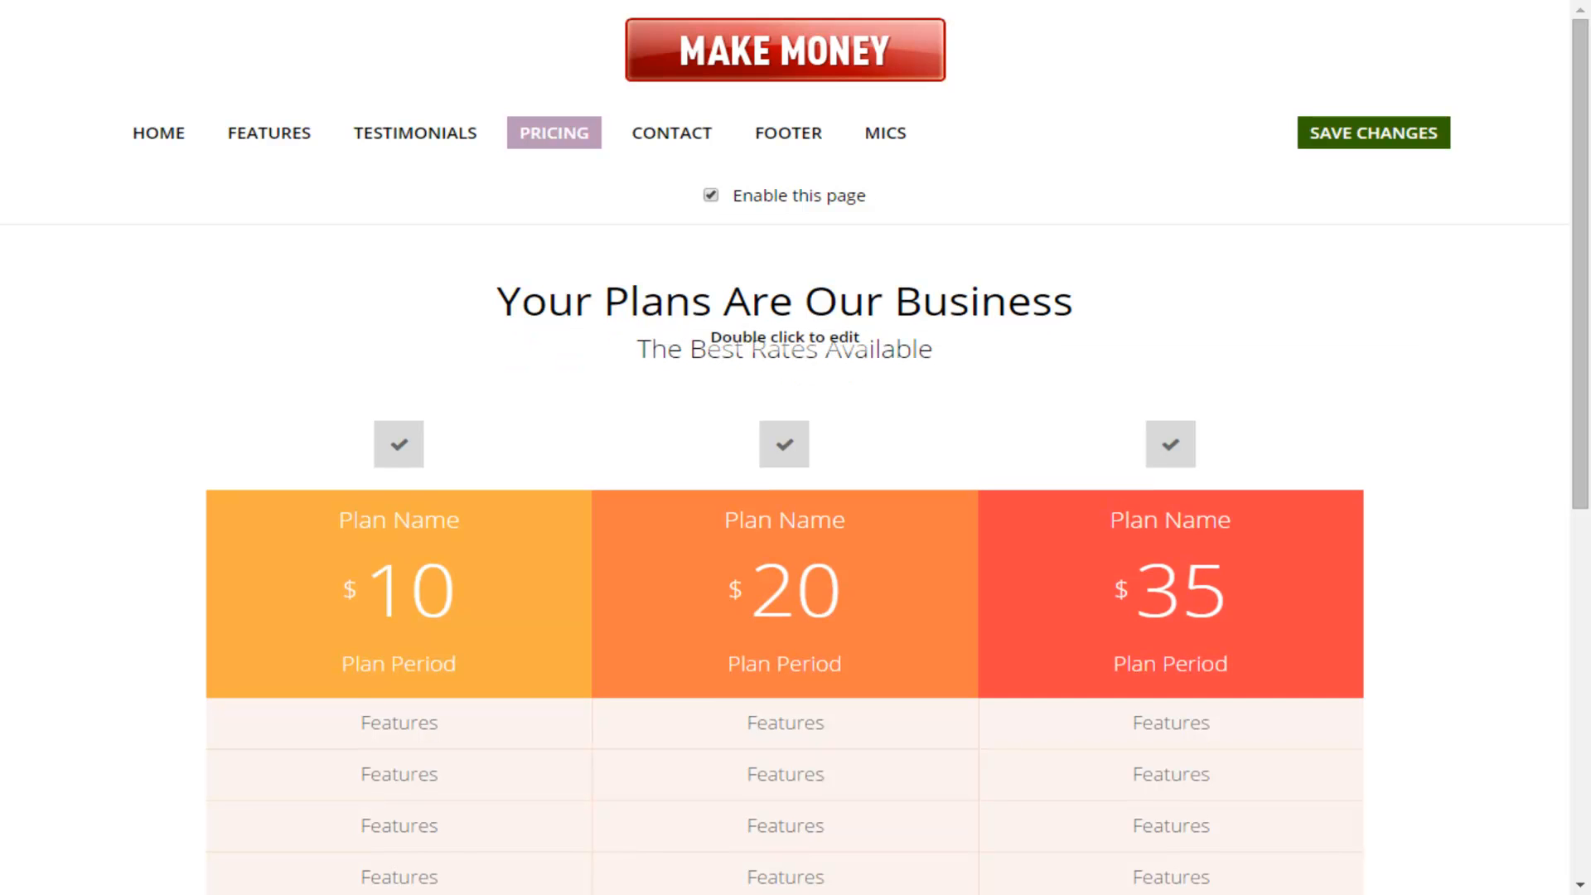
{"action": "scroll", "coordinate": [785, 348], "scroll_direction": "down", "scroll_amount": 2}
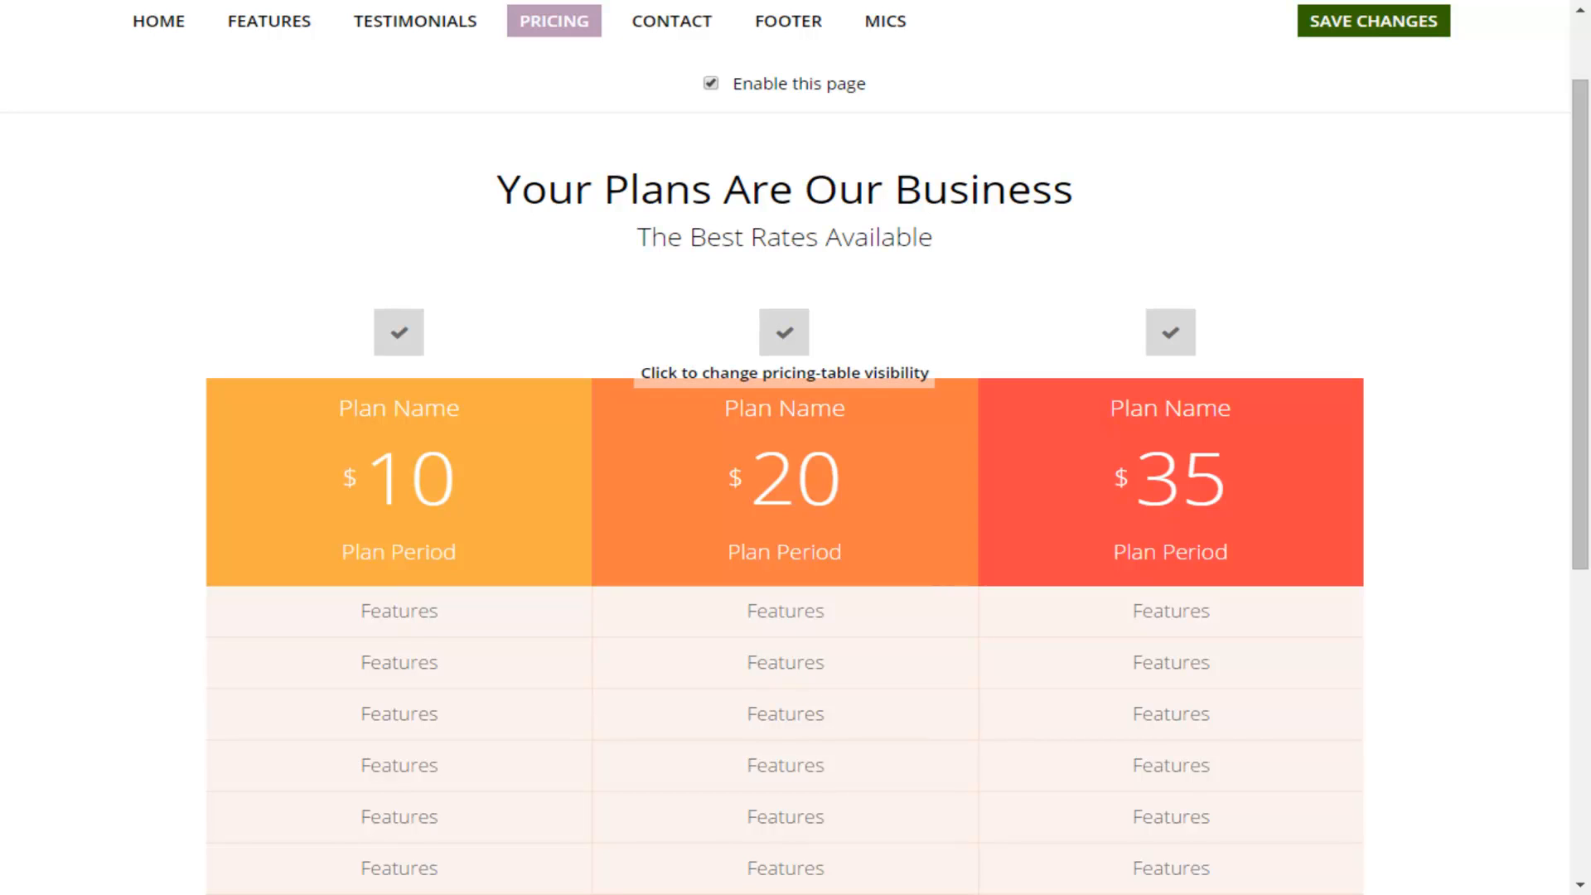
{"action": "left_click", "coordinate": [784, 333]}
Step: Name the first pricing plan "Gold Plan" and set its price to 97
{"action": "scroll", "coordinate": [784, 332], "scroll_direction": "down", "scroll_amount": 1}
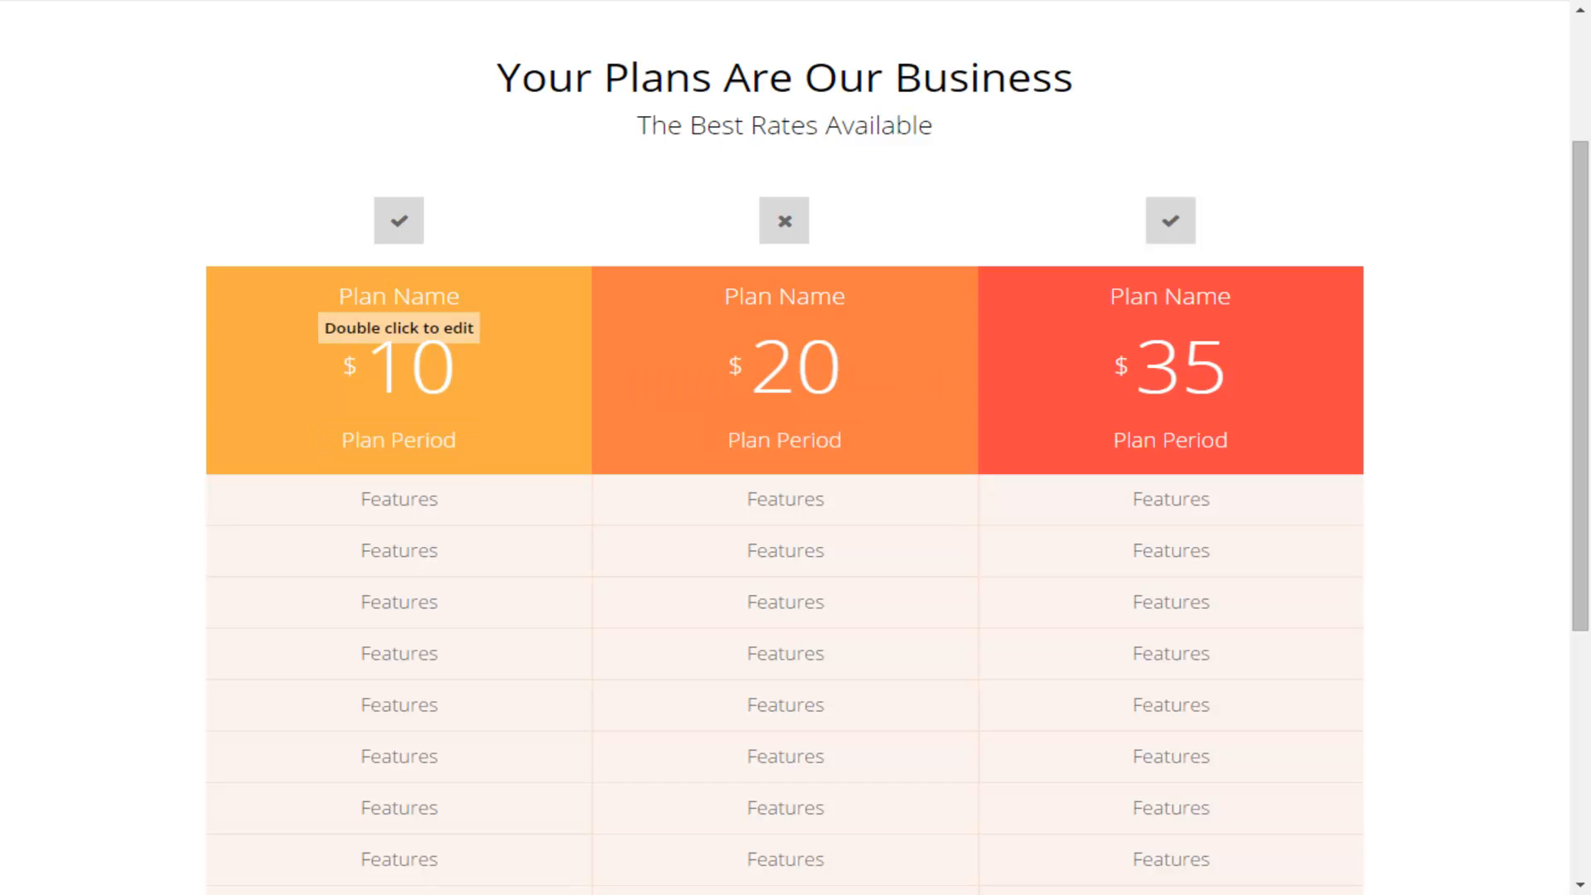
{"action": "double_click", "coordinate": [399, 296]}
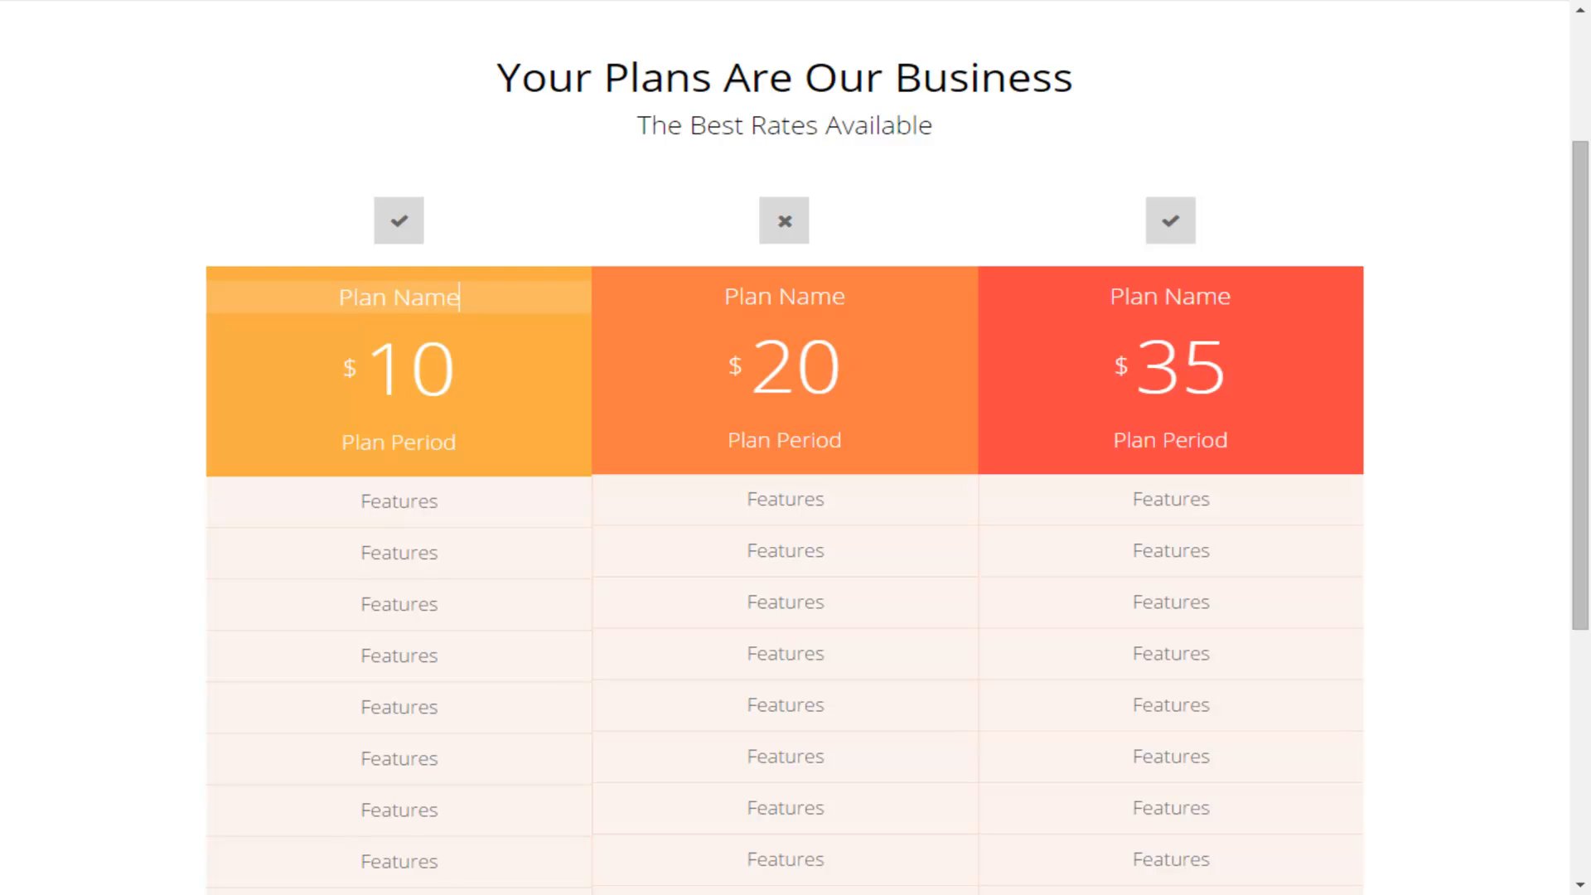
{"action": "key", "text": "ctrl+a"}
{"action": "type", "text": "Gold Plan"}
{"action": "double_click", "coordinate": [412, 370]}
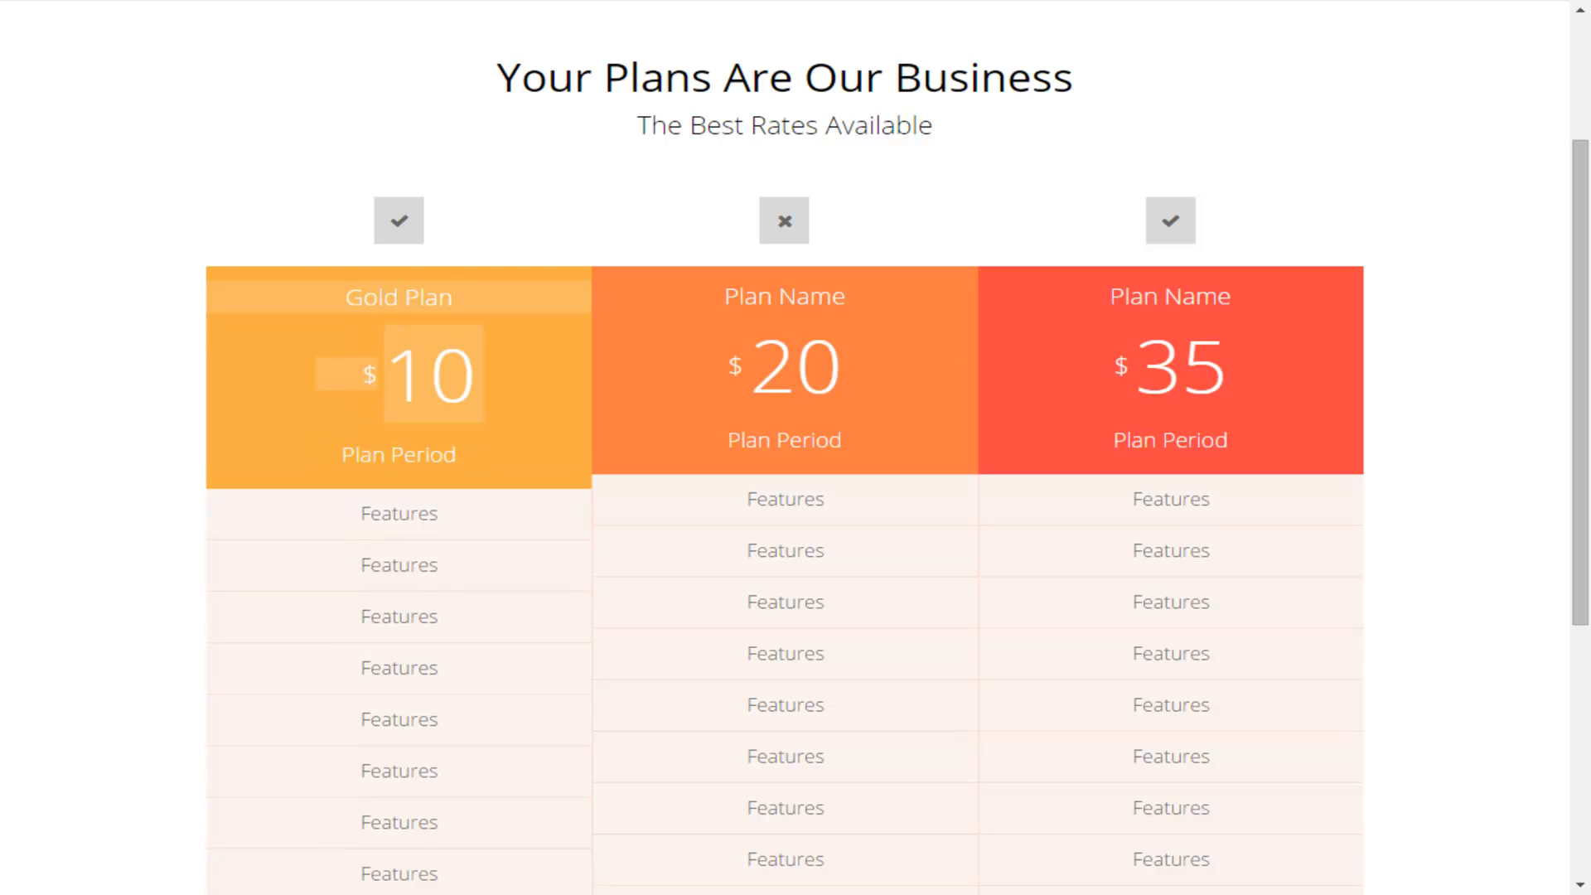
{"action": "key", "text": "BackSpace"}
{"action": "key", "text": "BackSpace"}
{"action": "type", "text": "97"}
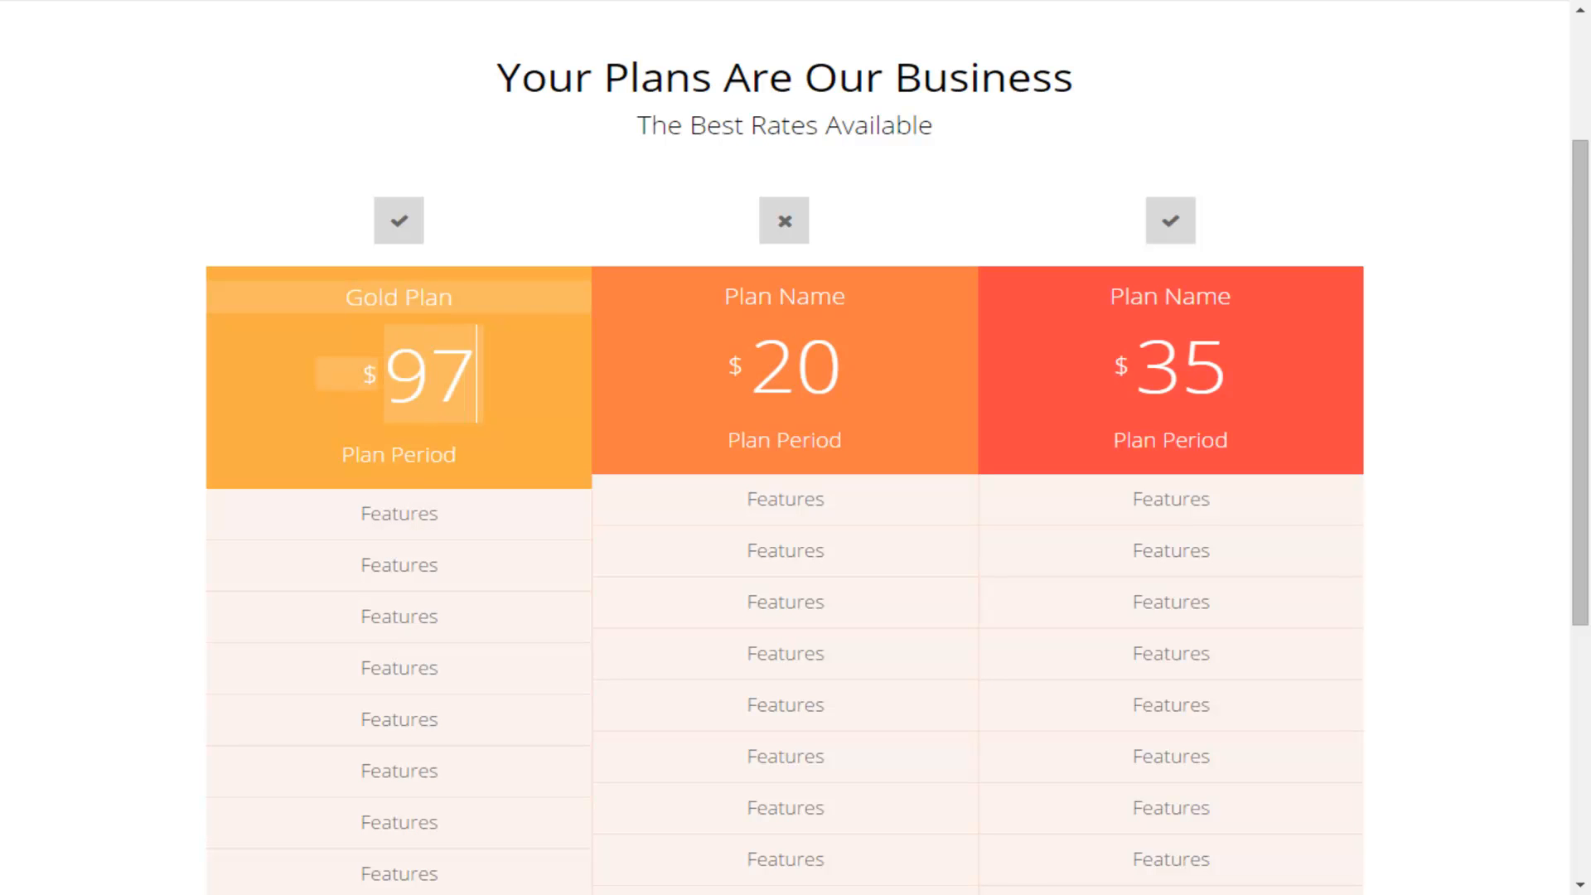
Step: Set the Gold Plan's plan period to "Monthly"
{"action": "key", "text": "Tab"}
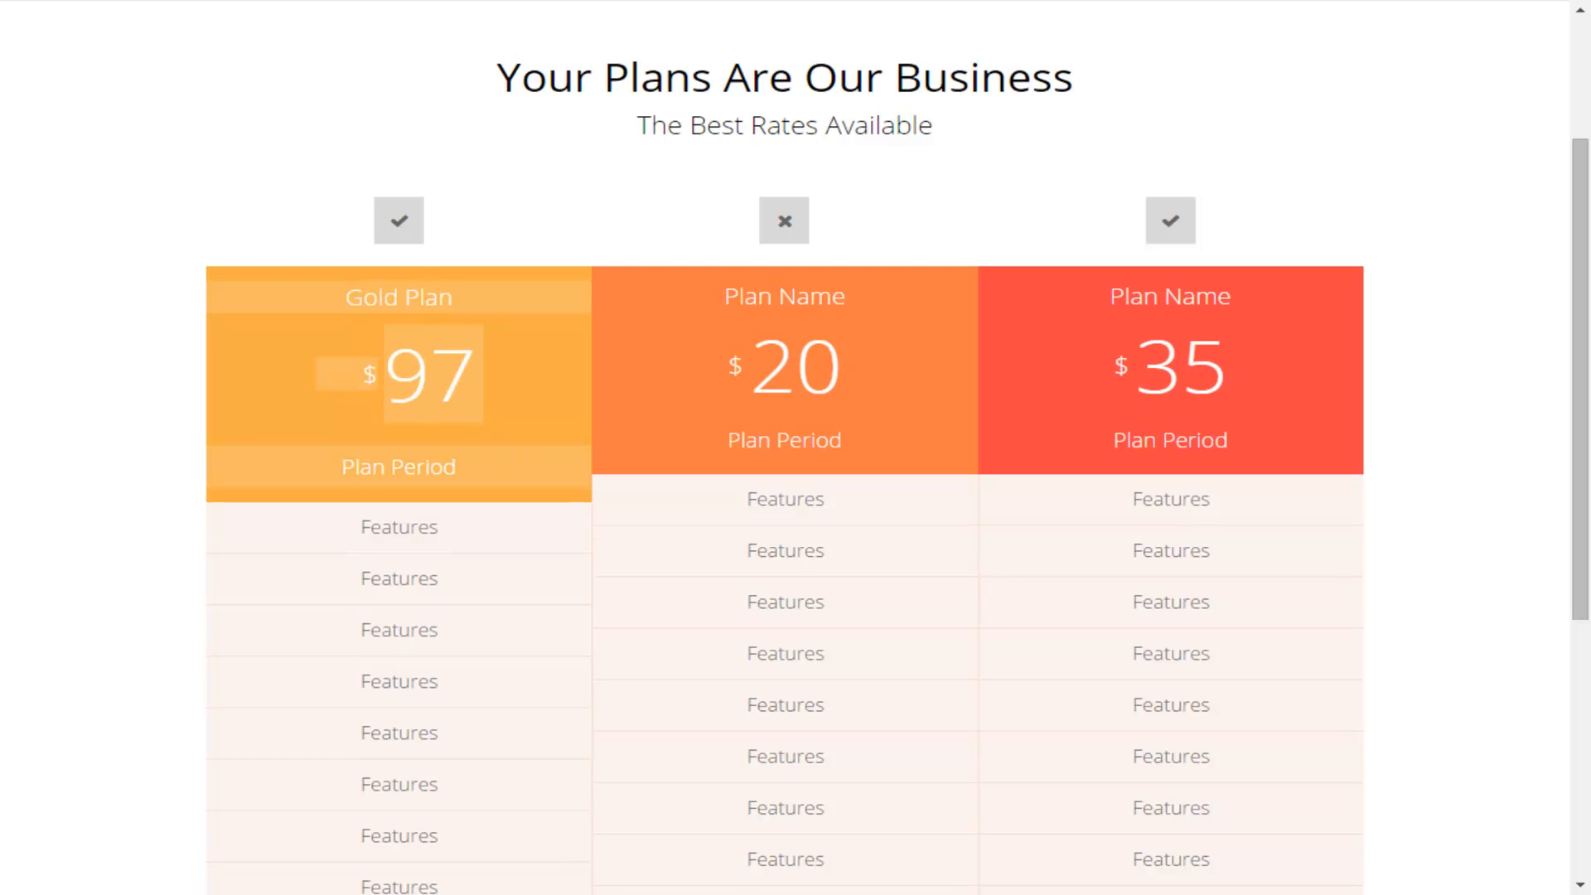
{"action": "key", "text": "BackSpace"}
{"action": "key", "text": "BackSpace"}
{"action": "key", "text": "BackSpace"}
{"action": "key", "text": "BackSpace"}
{"action": "key", "text": "BackSpace"}
{"action": "key", "text": "BackSpace"}
{"action": "key", "text": "BackSpace"}
{"action": "key", "text": "BackSpace"}
{"action": "key", "text": "BackSpace"}
{"action": "key", "text": "BackSpace"}
{"action": "key", "text": "BackSpace"}
{"action": "type", "text": "Monthly"}
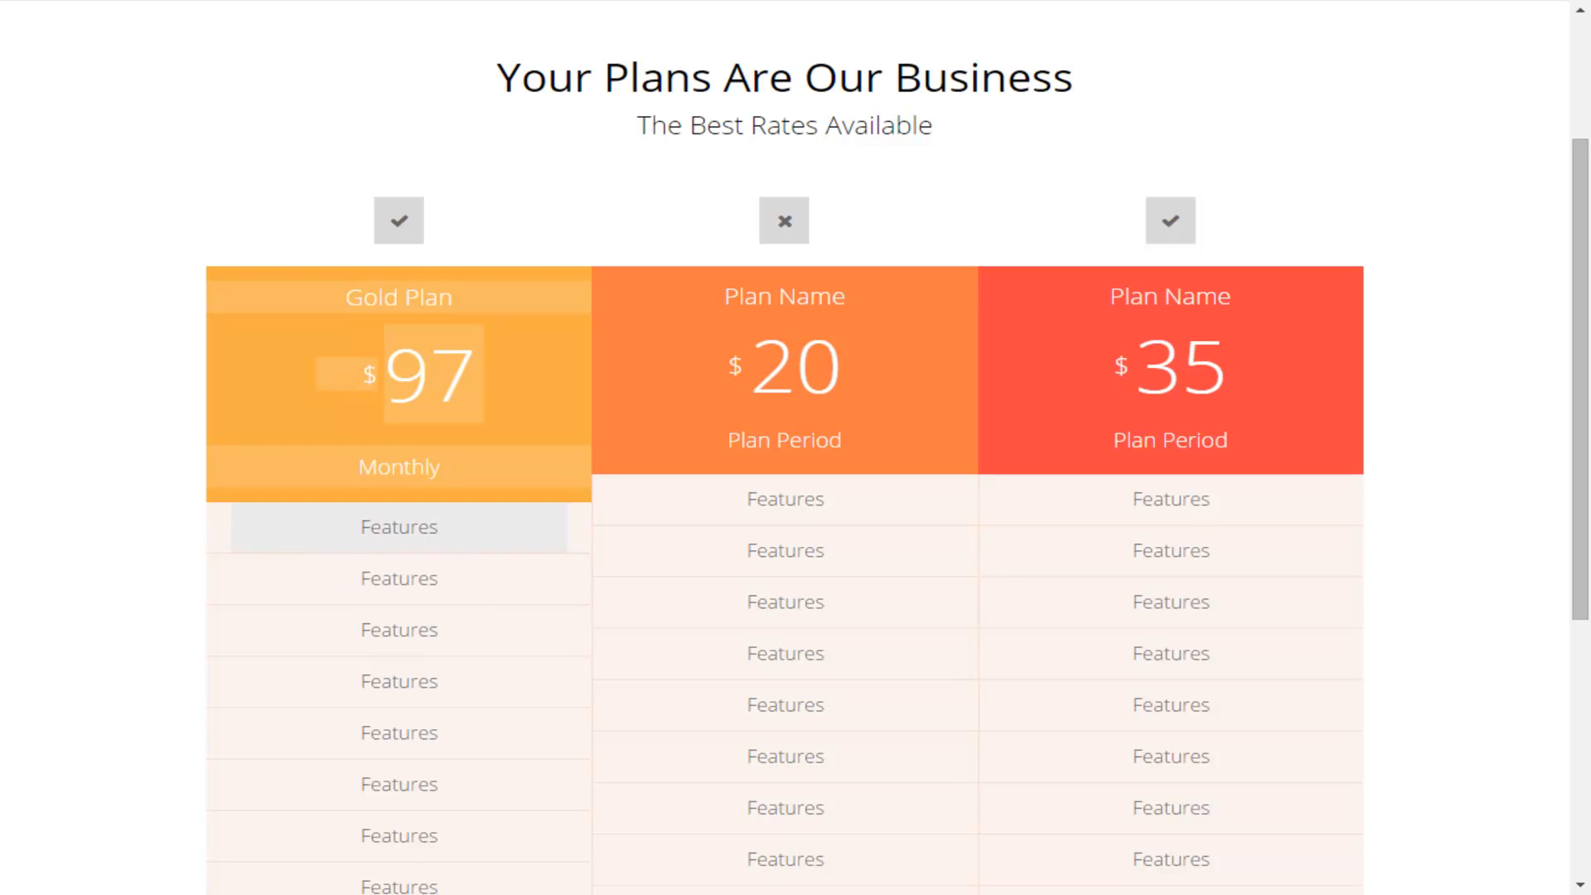
Step: Replace the Gold Plan's first feature with "Webinar Access"
{"action": "key", "text": "BackSpace"}
{"action": "key", "text": "BackSpace"}
{"action": "key", "text": "BackSpace"}
{"action": "key", "text": "BackSpace"}
{"action": "key", "text": "BackSpace"}
{"action": "key", "text": "BackSpace"}
{"action": "key", "text": "BackSpace"}
{"action": "key", "text": "BackSpace"}
{"action": "type", "text": "Webinar Ad"}
{"action": "type", "text": "cess"}
Step: Replace the Gold Plan's second feature with "E-Mail Access"
{"action": "double_click", "coordinate": [389, 584]}
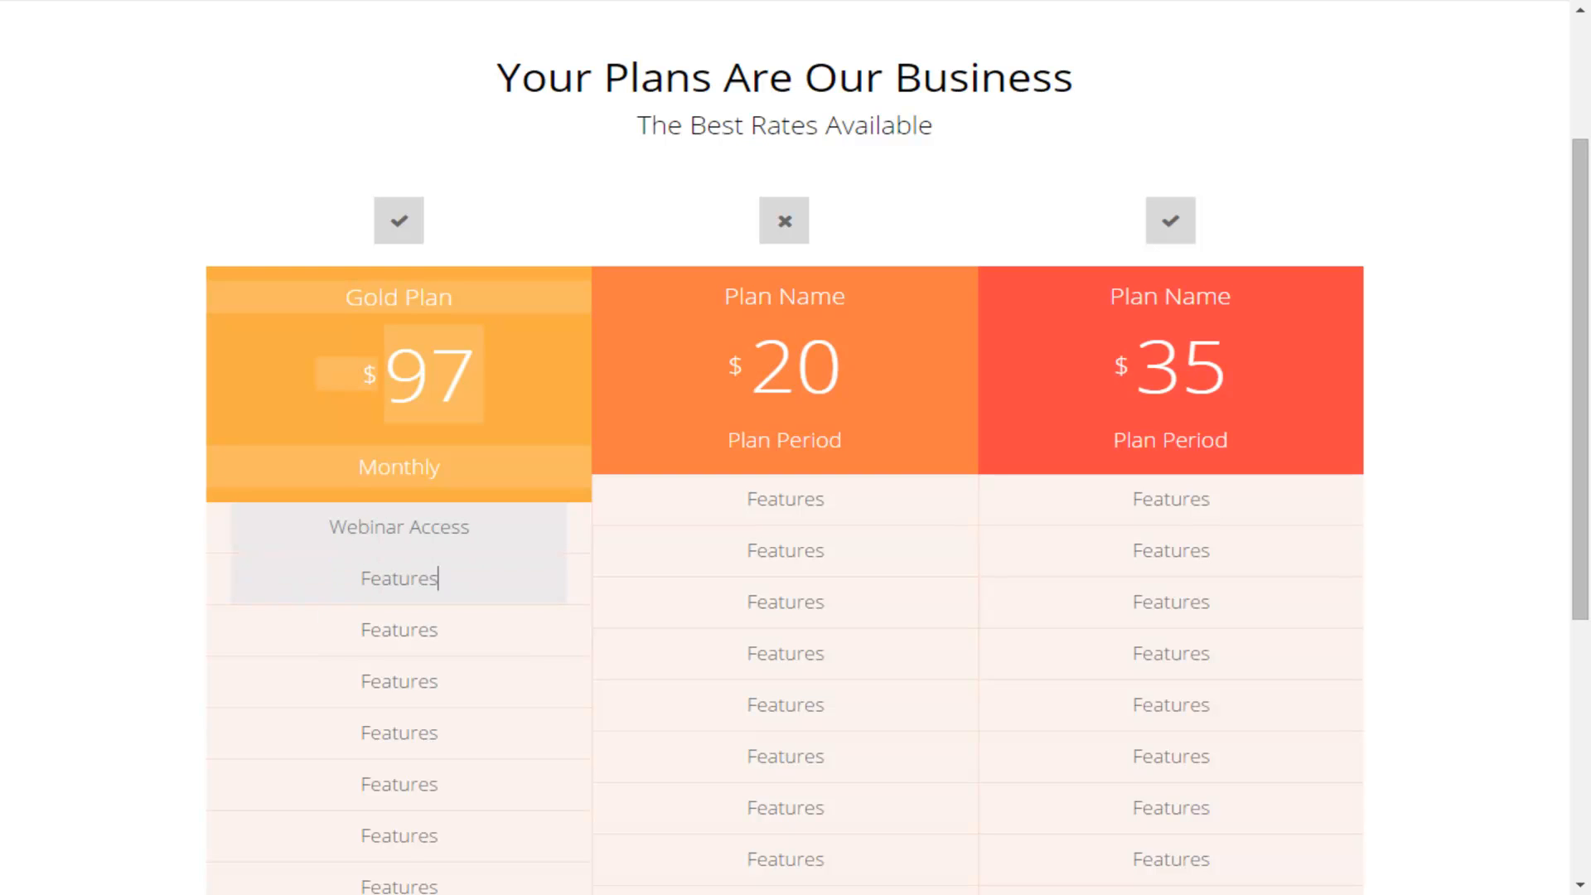
{"action": "key", "text": "BackSpace"}
{"action": "key", "text": "BackSpace"}
{"action": "key", "text": "BackSpace"}
{"action": "key", "text": "BackSpace"}
{"action": "key", "text": "BackSpace"}
{"action": "key", "text": "BackSpace"}
{"action": "key", "text": "BackSpace"}
{"action": "key", "text": "BackSpace"}
{"action": "type", "text": "E-Mail Access"}
Step: Open the Gold Plan's link button for editing and review its text, link and custom HTML fields
{"action": "scroll", "coordinate": [784, 448], "scroll_direction": "down", "scroll_amount": 5}
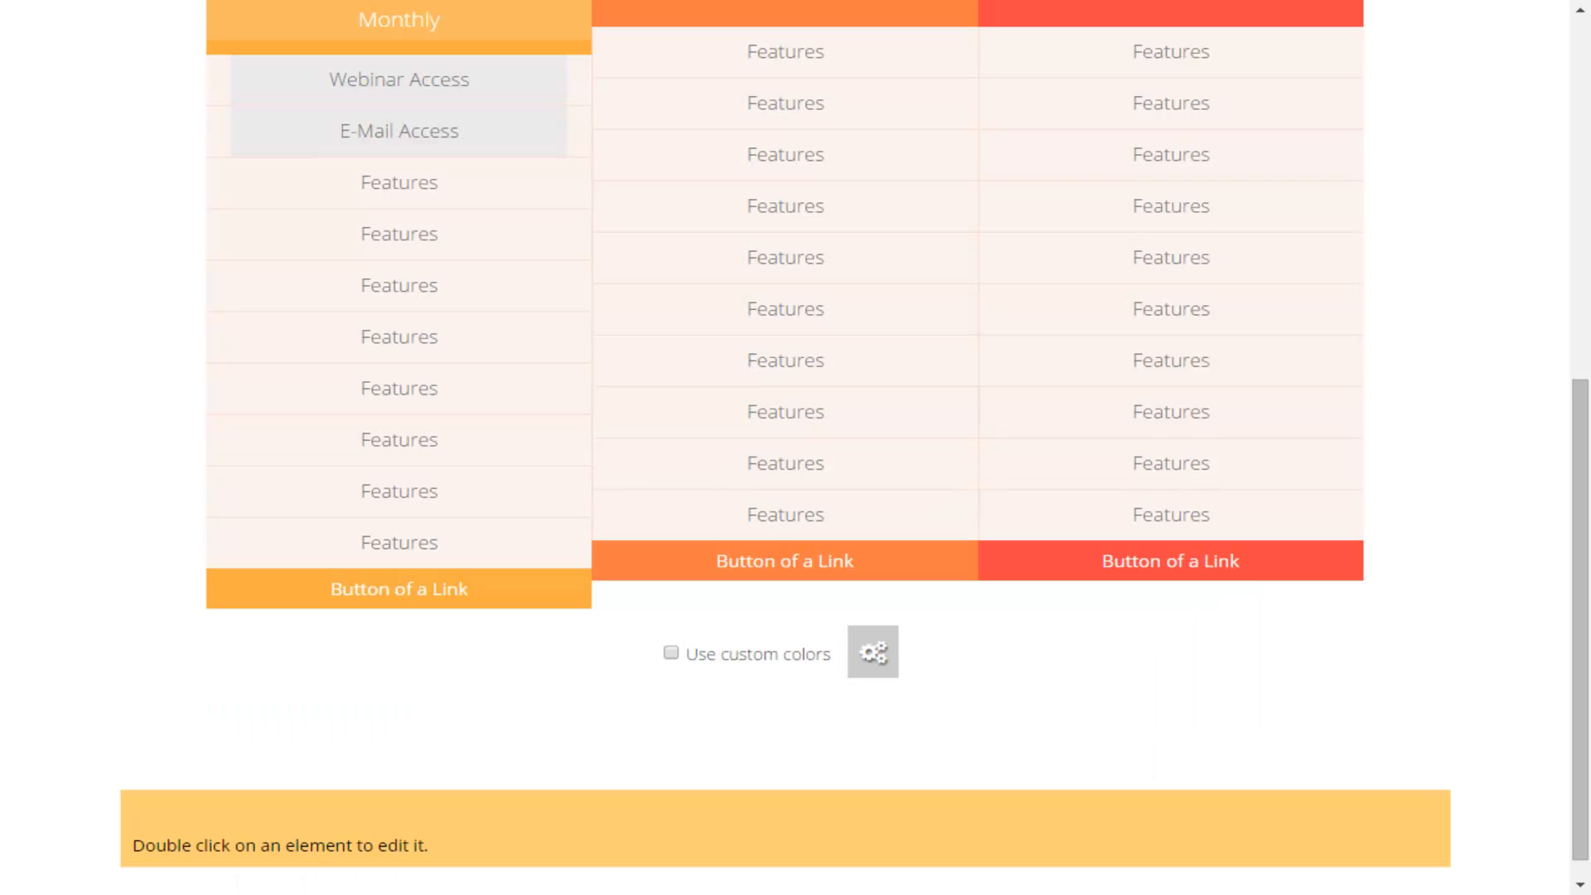
{"action": "scroll", "coordinate": [784, 447], "scroll_direction": "up", "scroll_amount": 1}
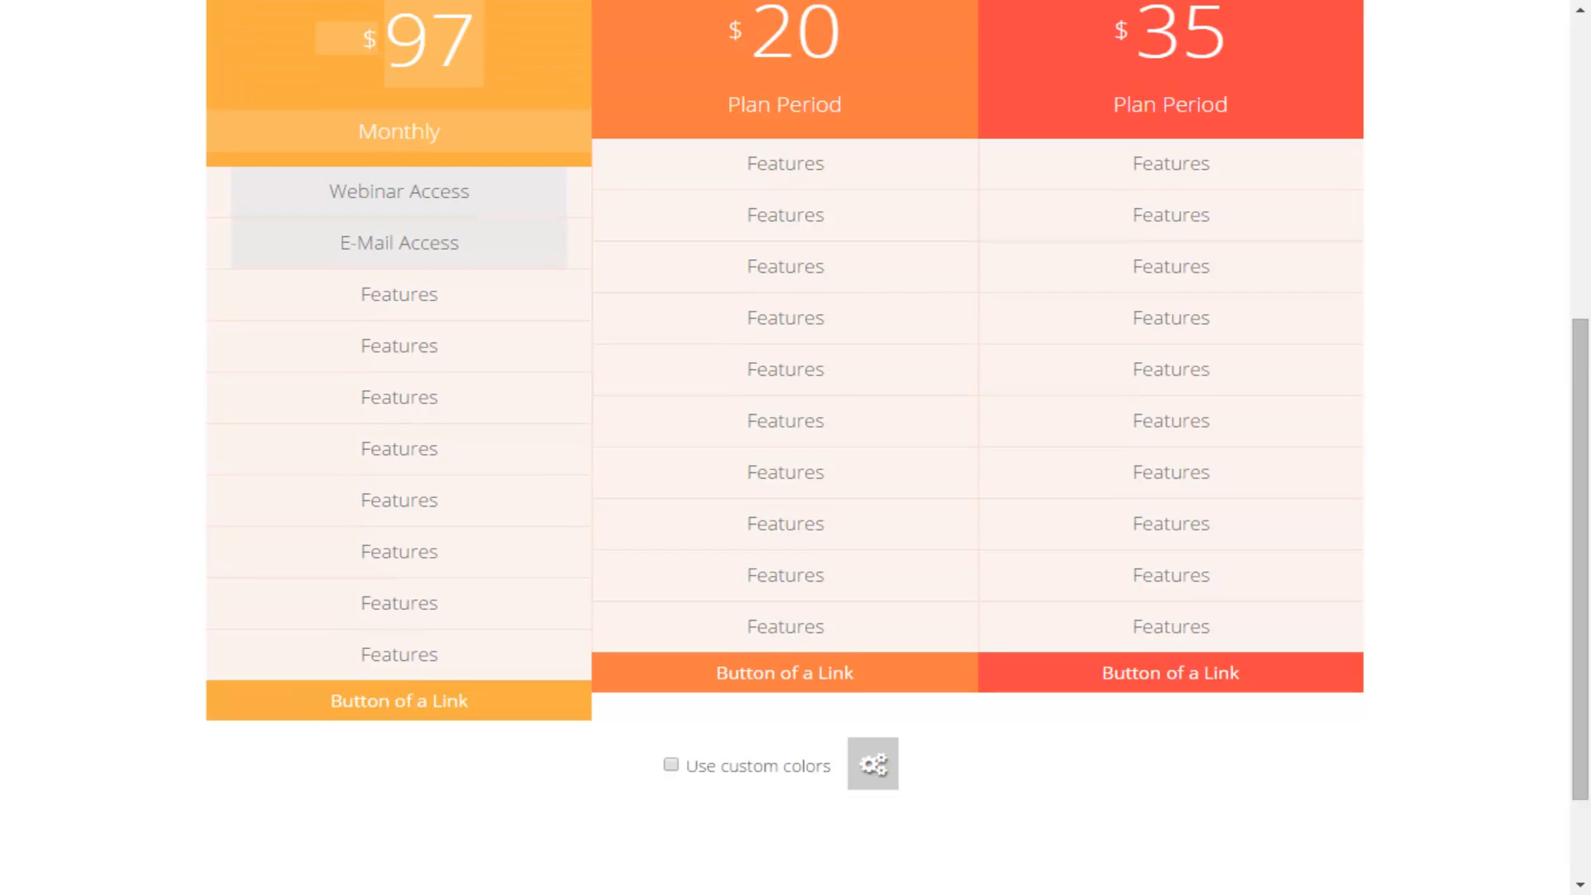
{"action": "scroll", "coordinate": [784, 448], "scroll_direction": "down", "scroll_amount": 1}
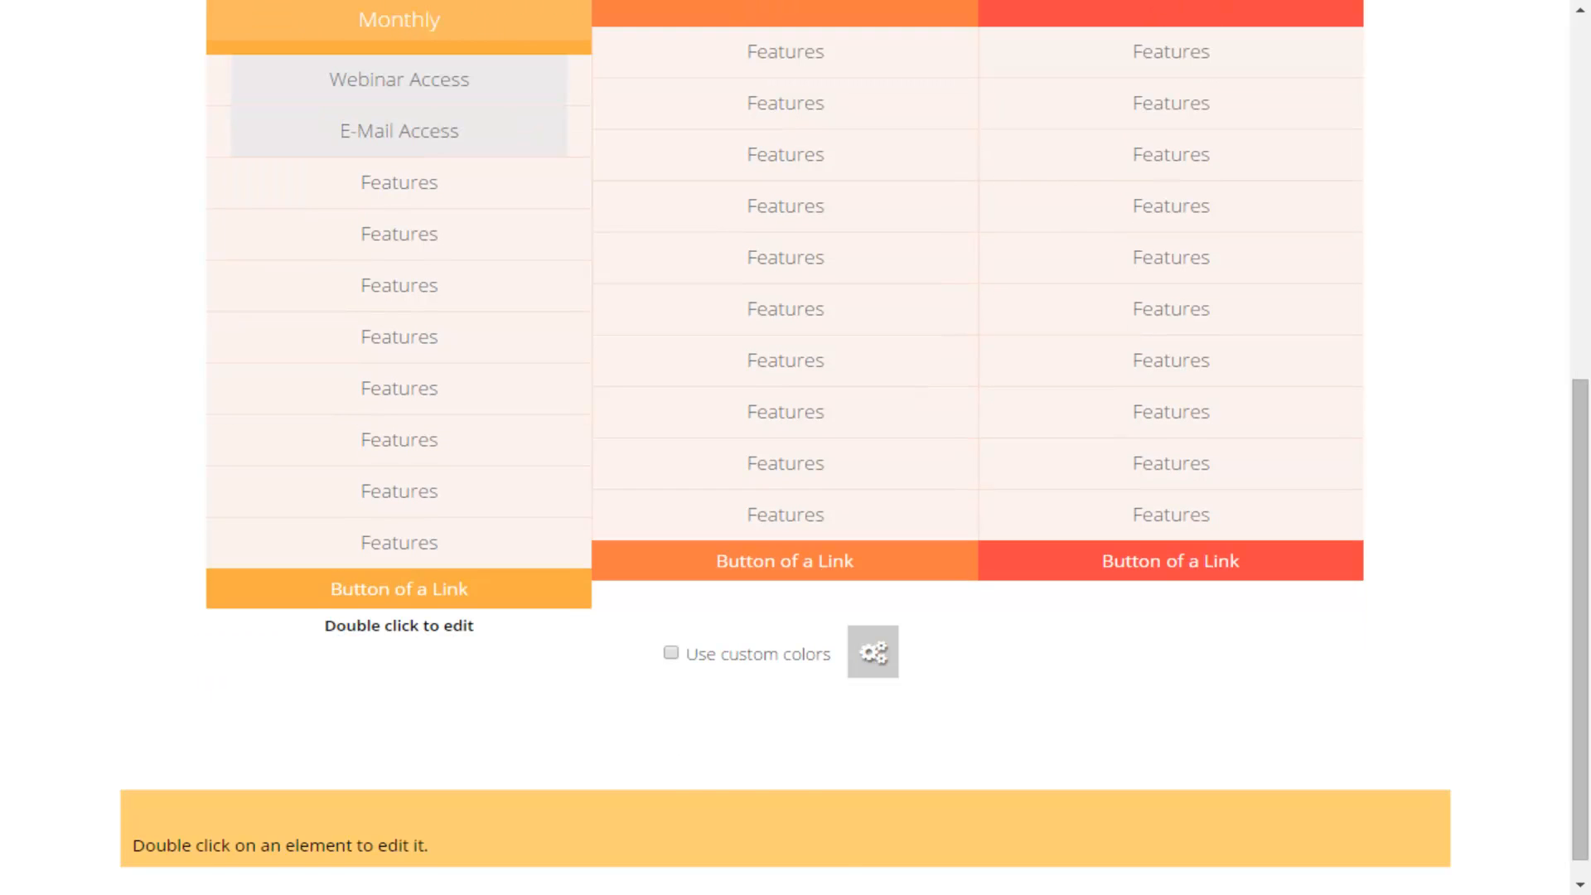
{"action": "double_click", "coordinate": [423, 589]}
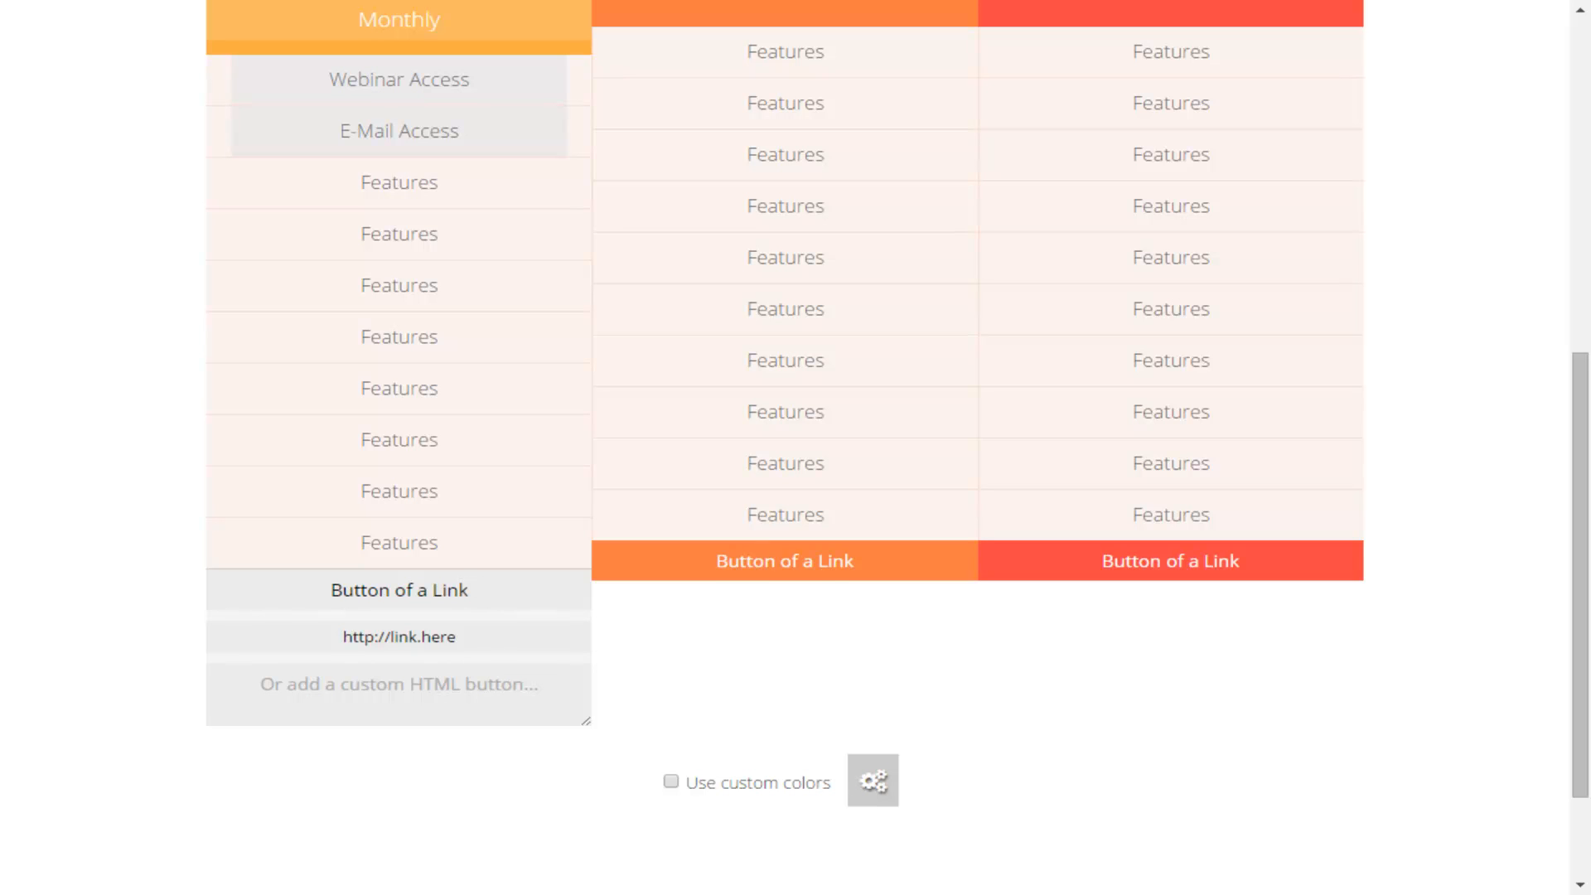
{"action": "scroll", "coordinate": [400, 581], "scroll_direction": "down", "scroll_amount": 1}
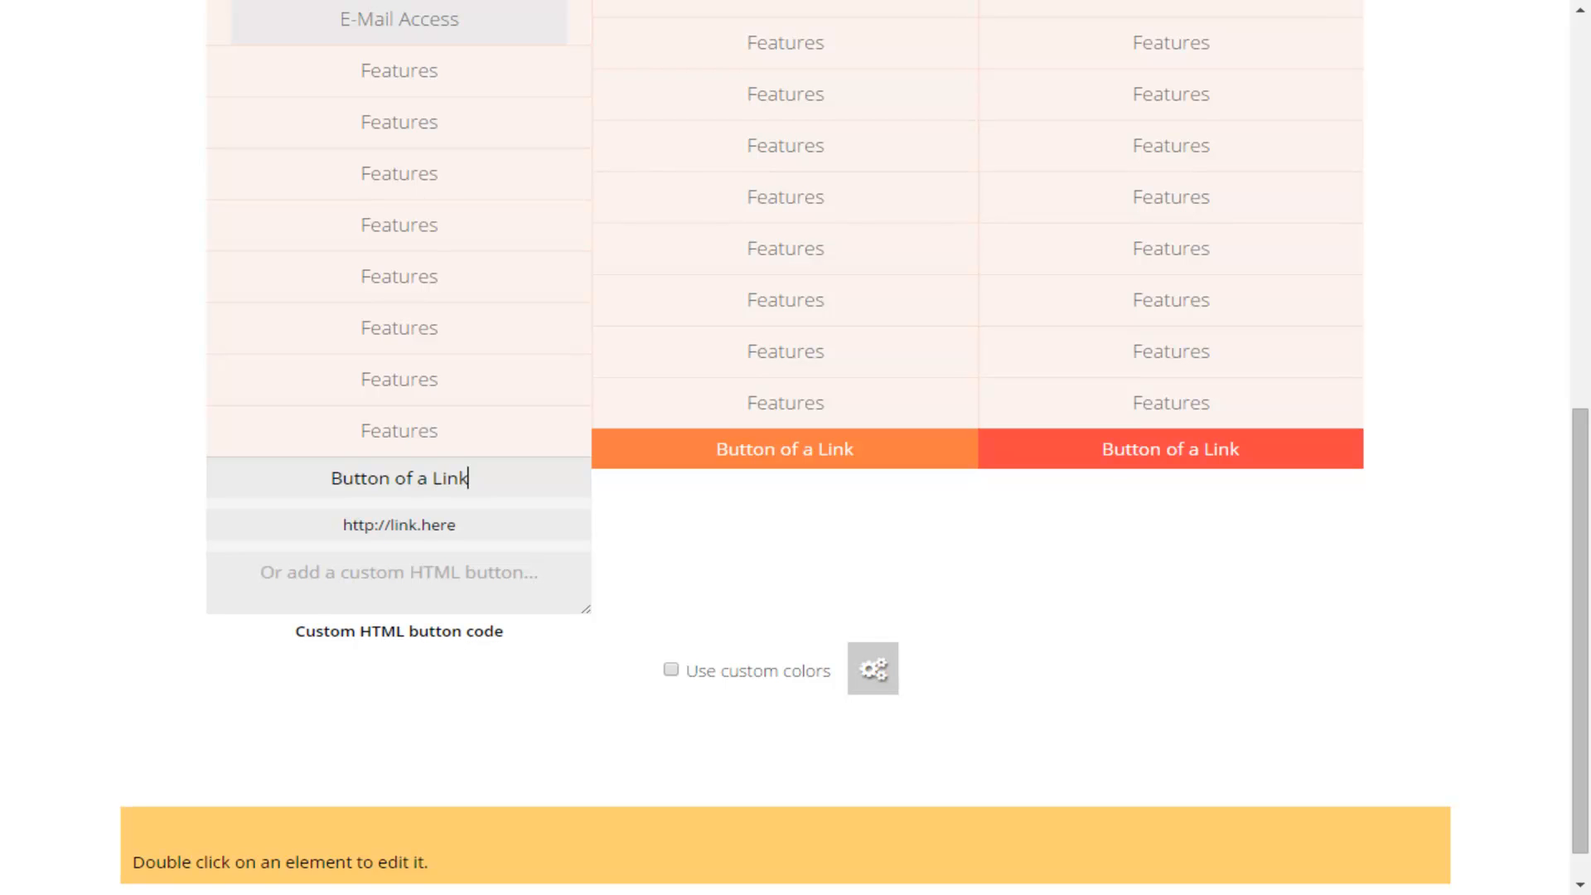
{"action": "scroll", "coordinate": [398, 566], "scroll_direction": "up", "scroll_amount": 2}
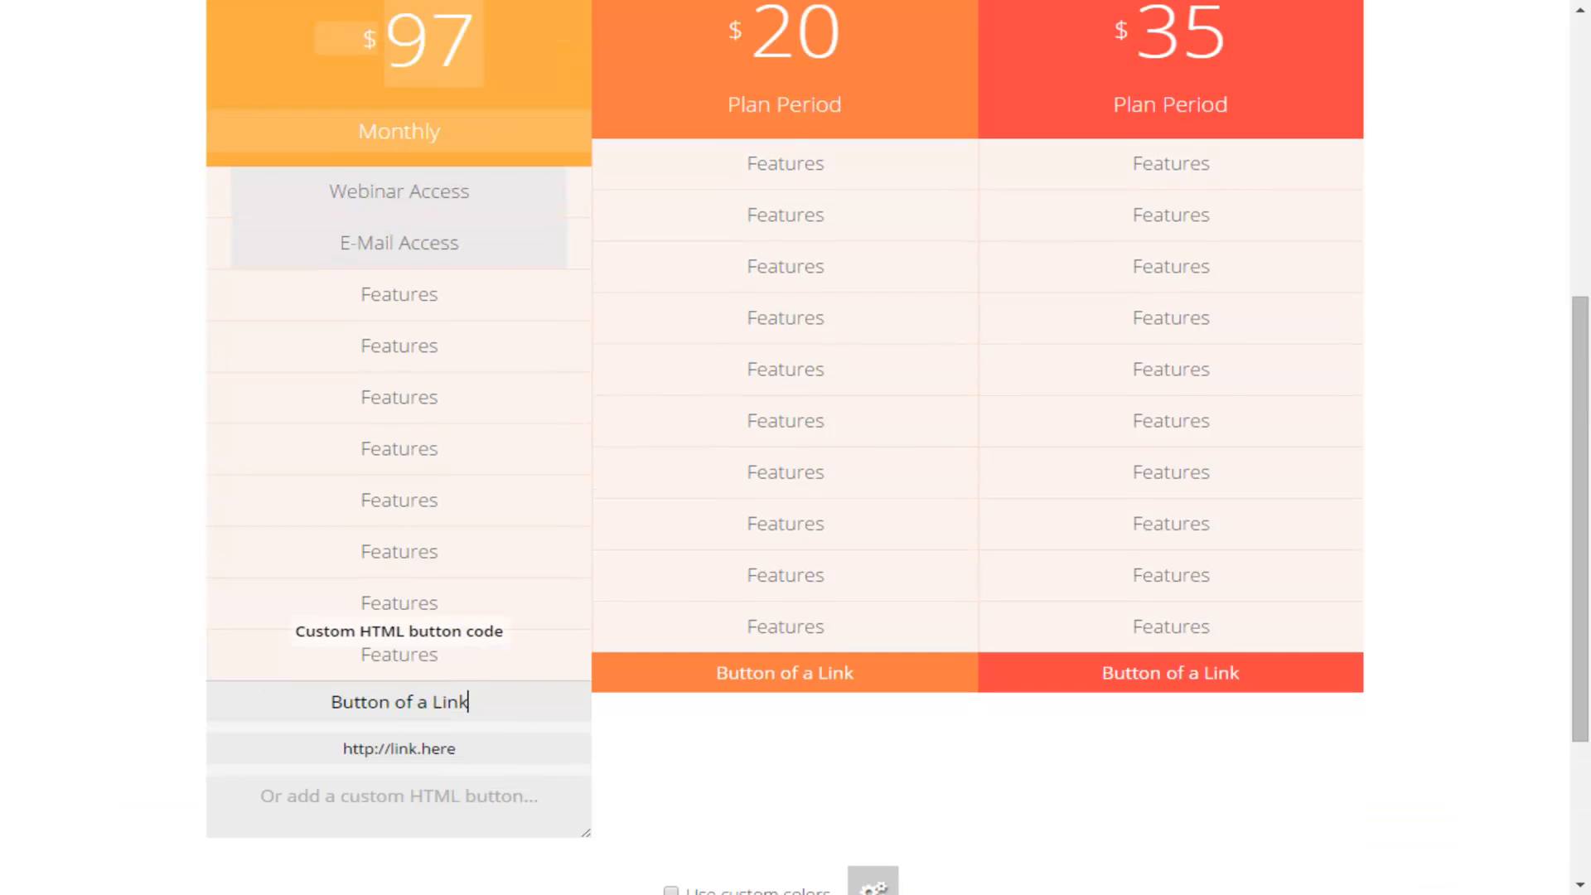
{"action": "scroll", "coordinate": [399, 565], "scroll_direction": "down", "scroll_amount": 2}
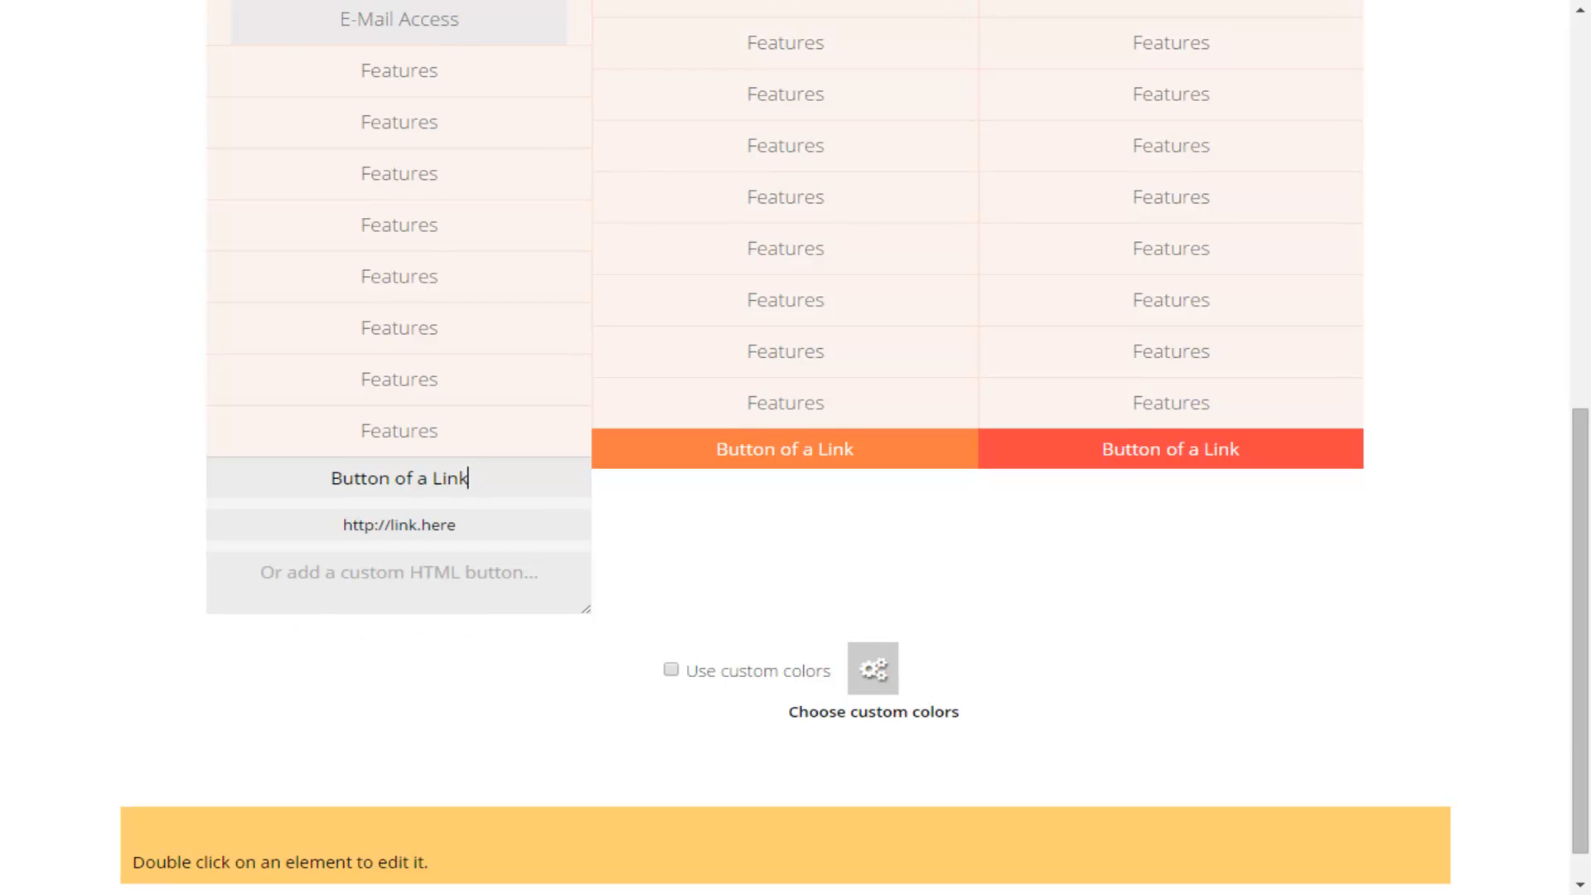
Step: Enable custom colors for the pricing tables and save the changes
{"action": "left_click", "coordinate": [671, 669]}
{"action": "left_click", "coordinate": [873, 668]}
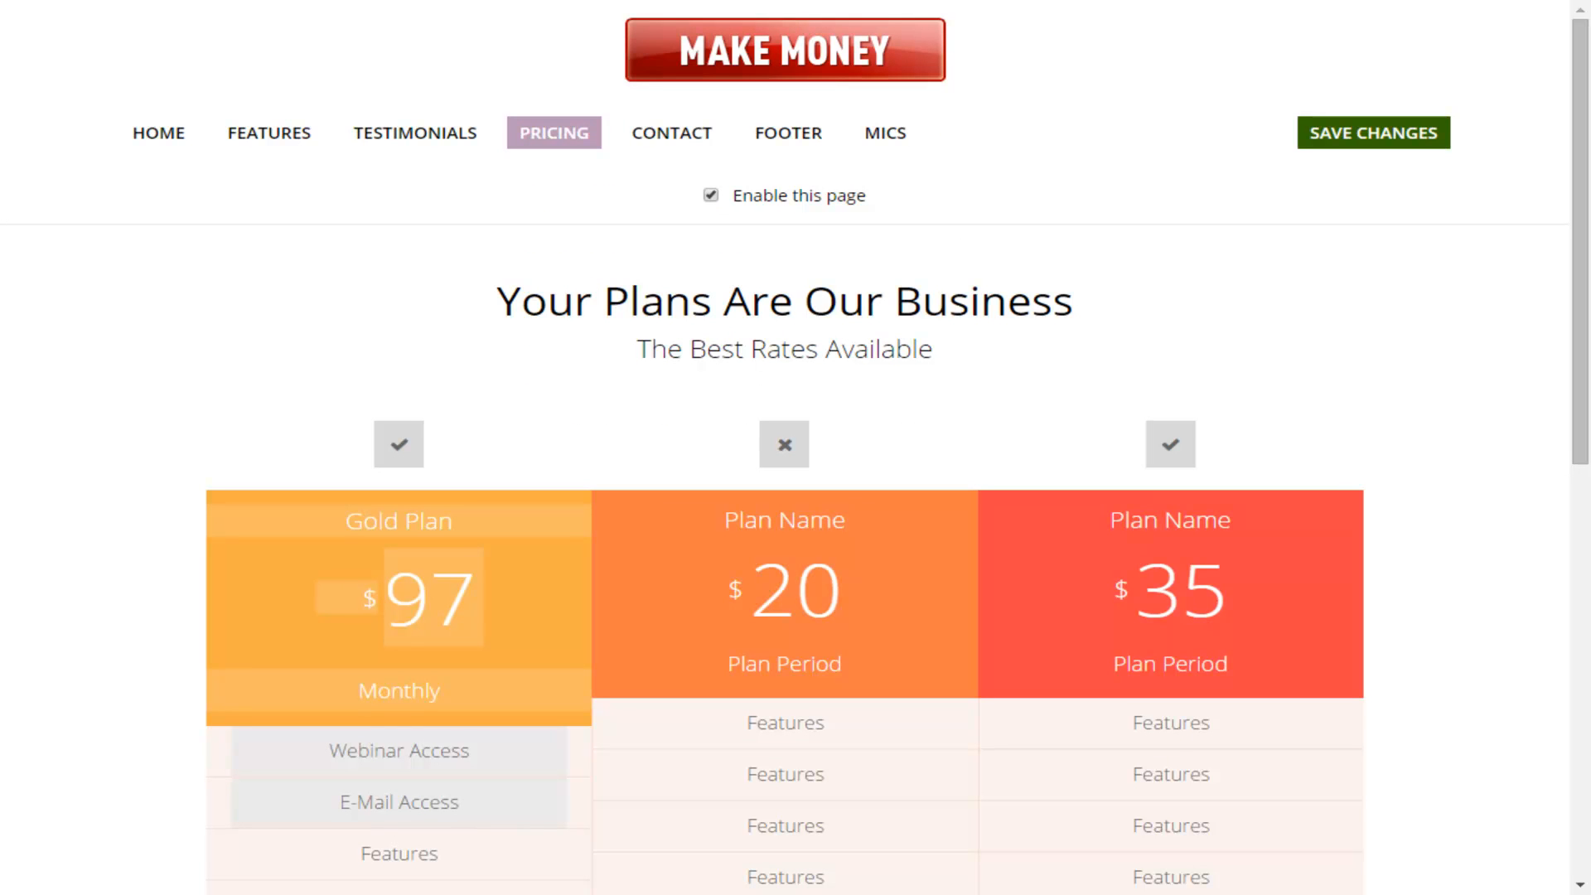
{"action": "left_click", "coordinate": [1374, 132]}
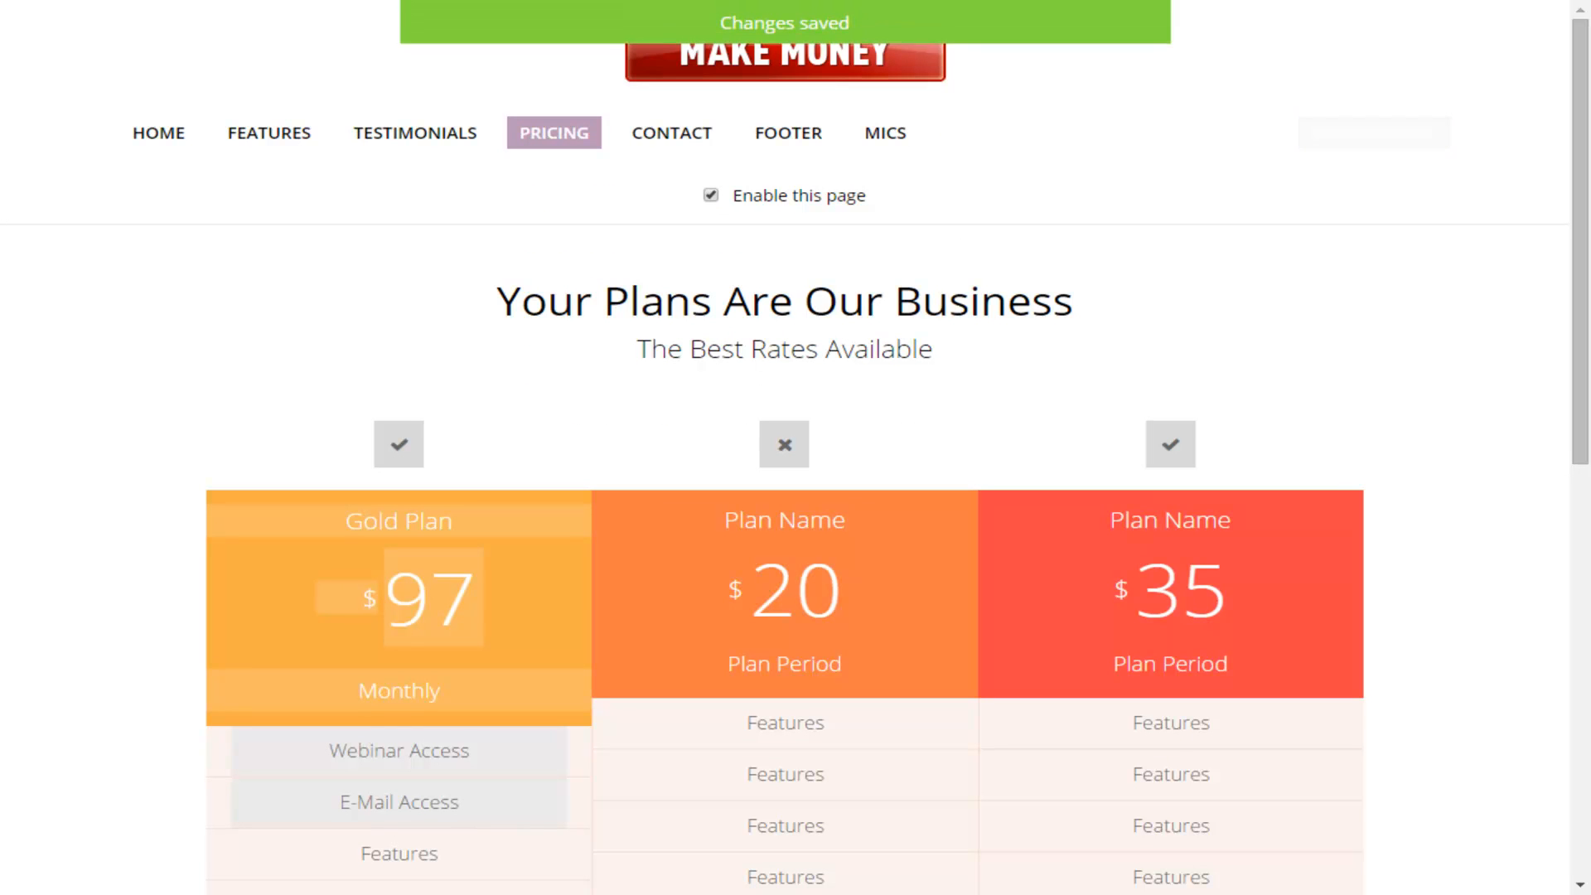
{"action": "scroll", "coordinate": [786, 448], "scroll_direction": "down", "scroll_amount": 10}
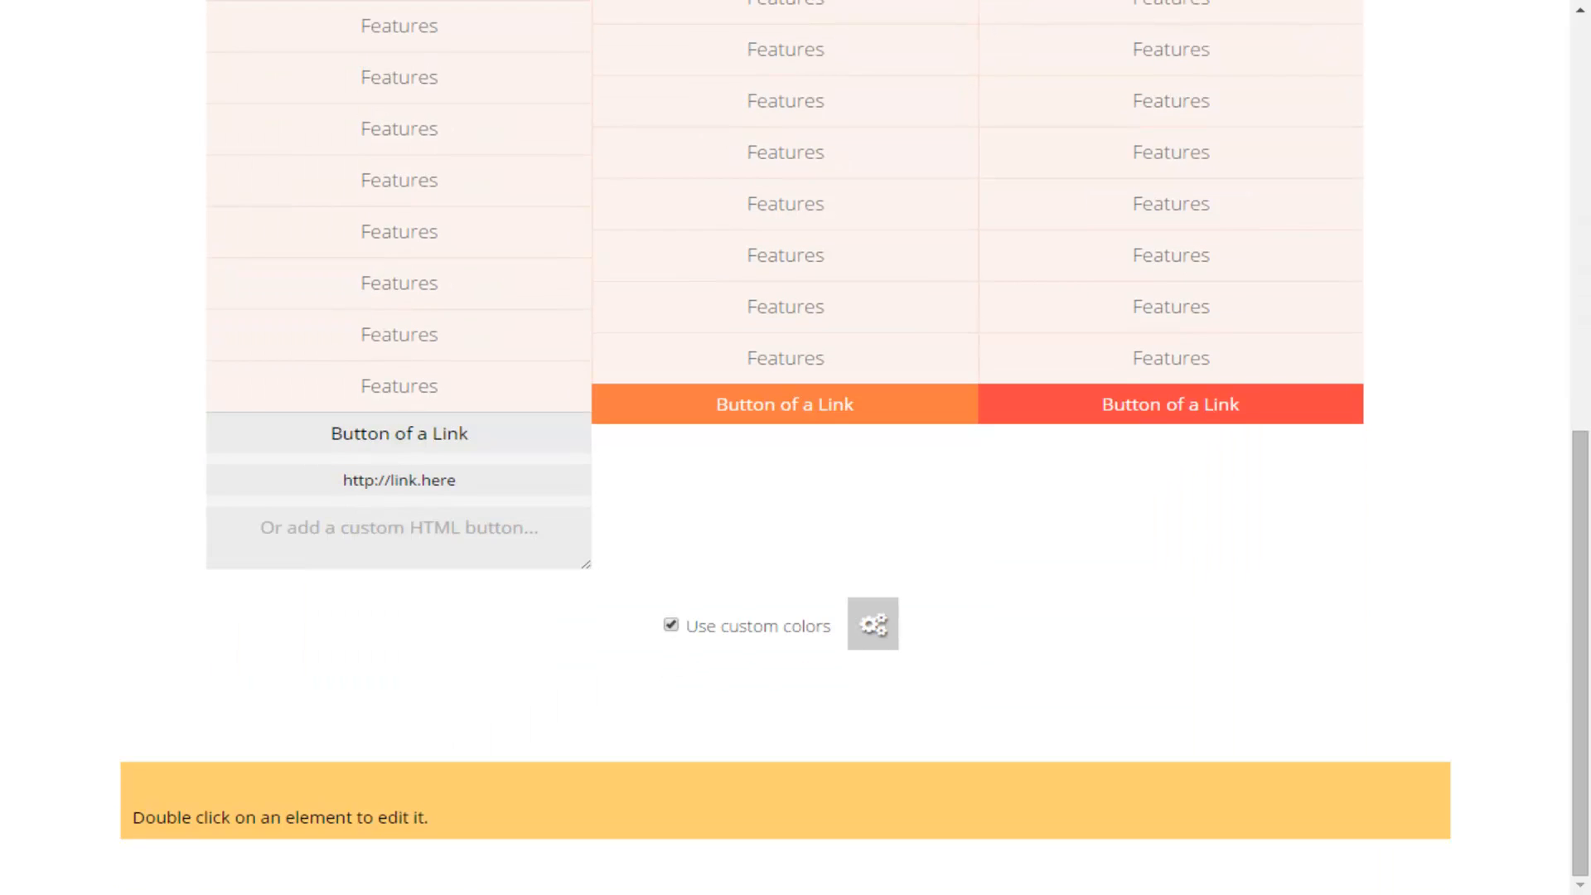
{"action": "scroll", "coordinate": [785, 448], "scroll_direction": "up", "scroll_amount": 8}
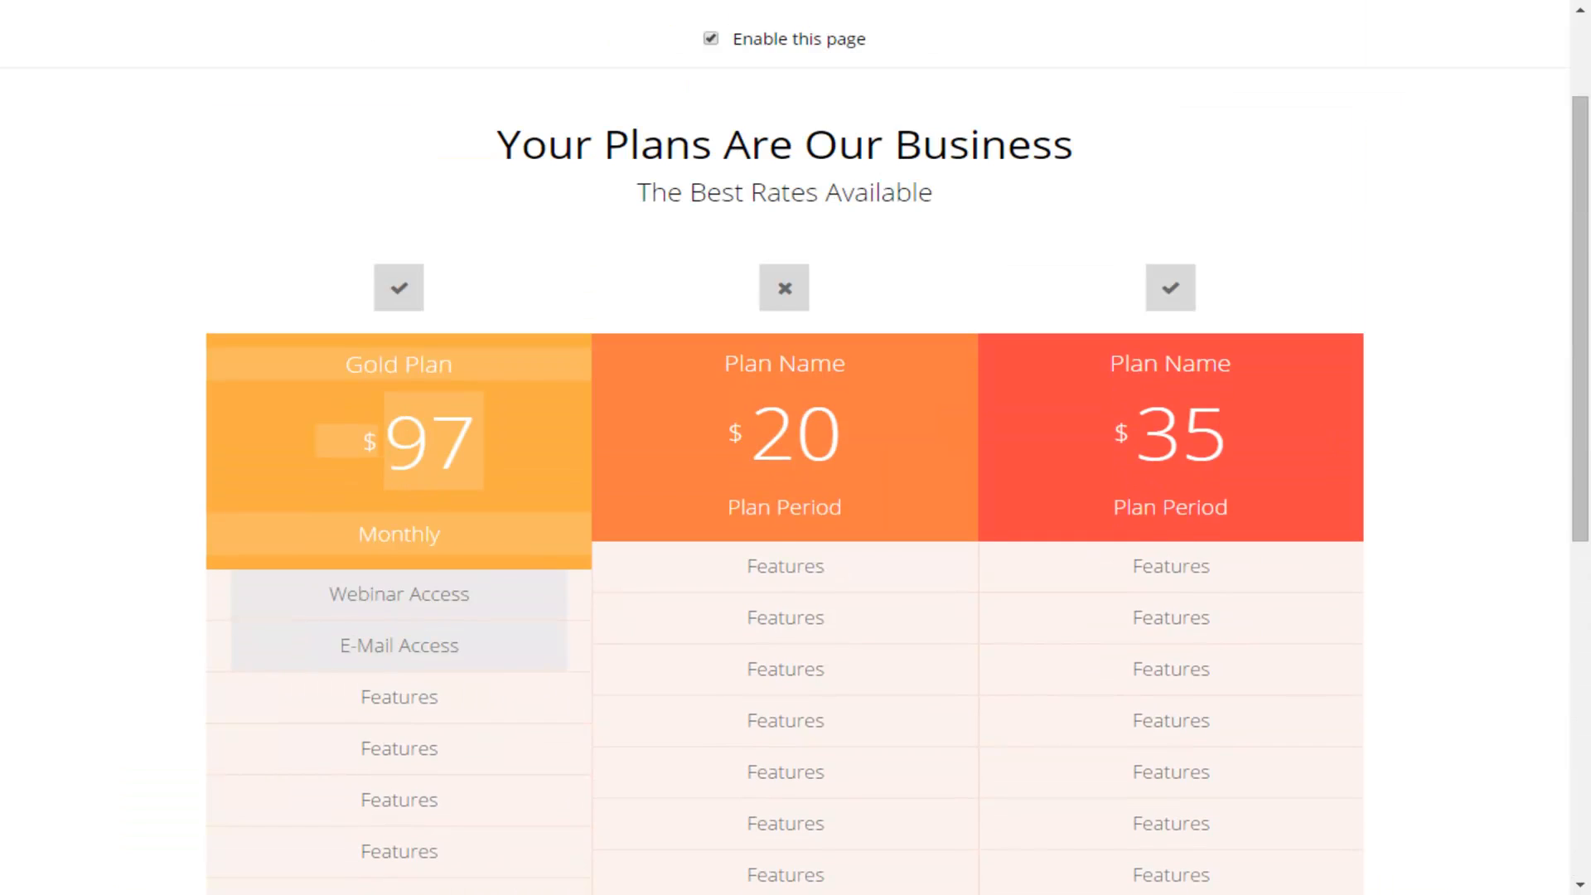
{"action": "scroll", "coordinate": [785, 448], "scroll_direction": "up", "scroll_amount": 2}
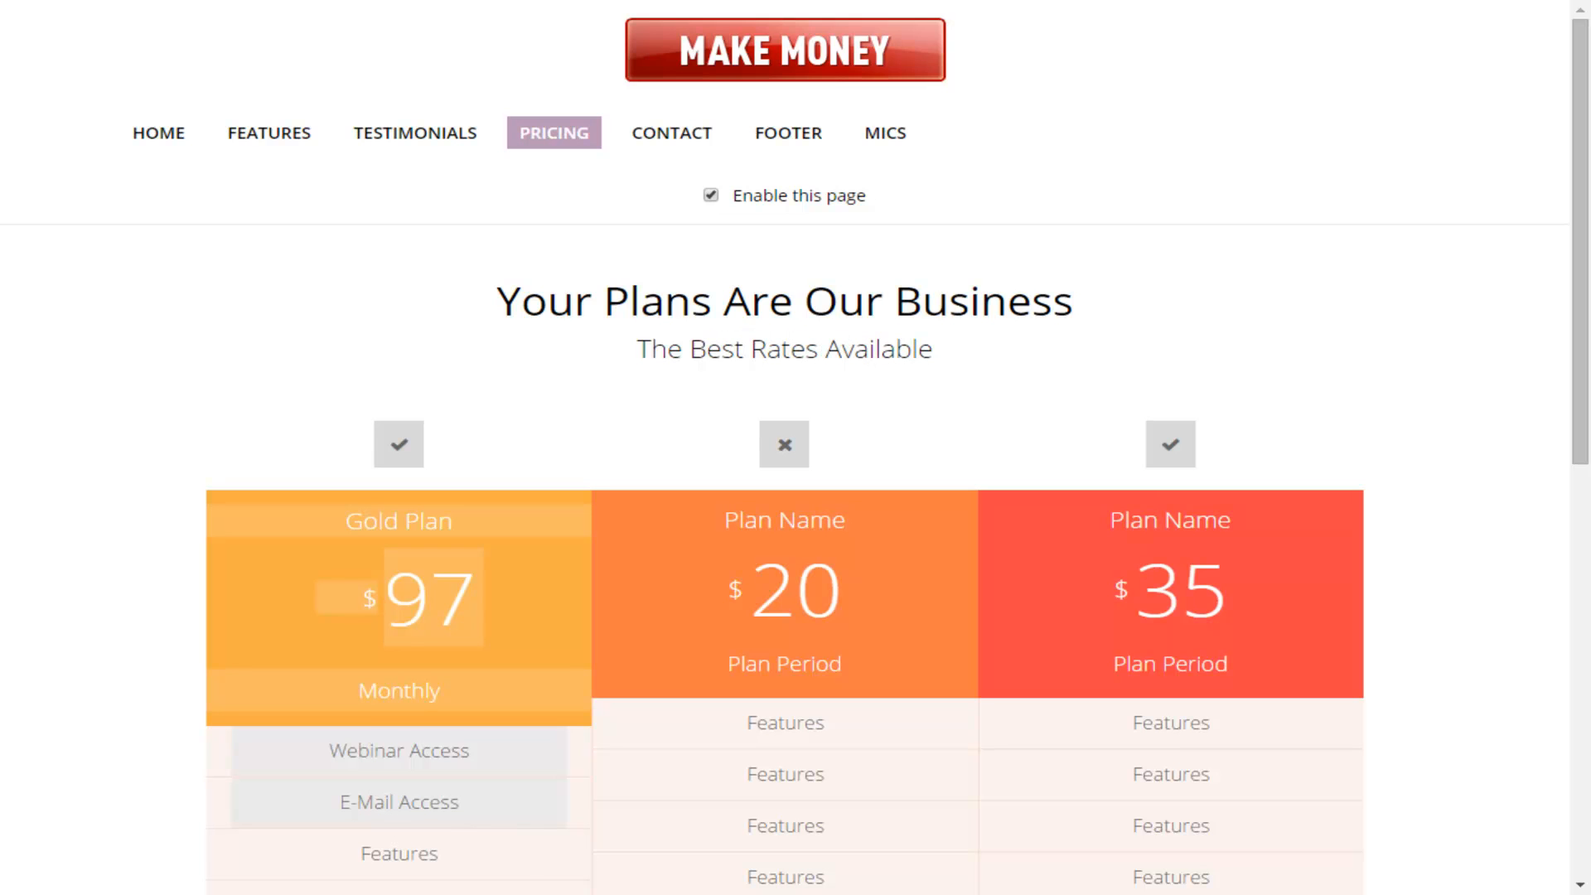
Step: Disable the Contact page and save the changes
{"action": "left_click", "coordinate": [671, 133]}
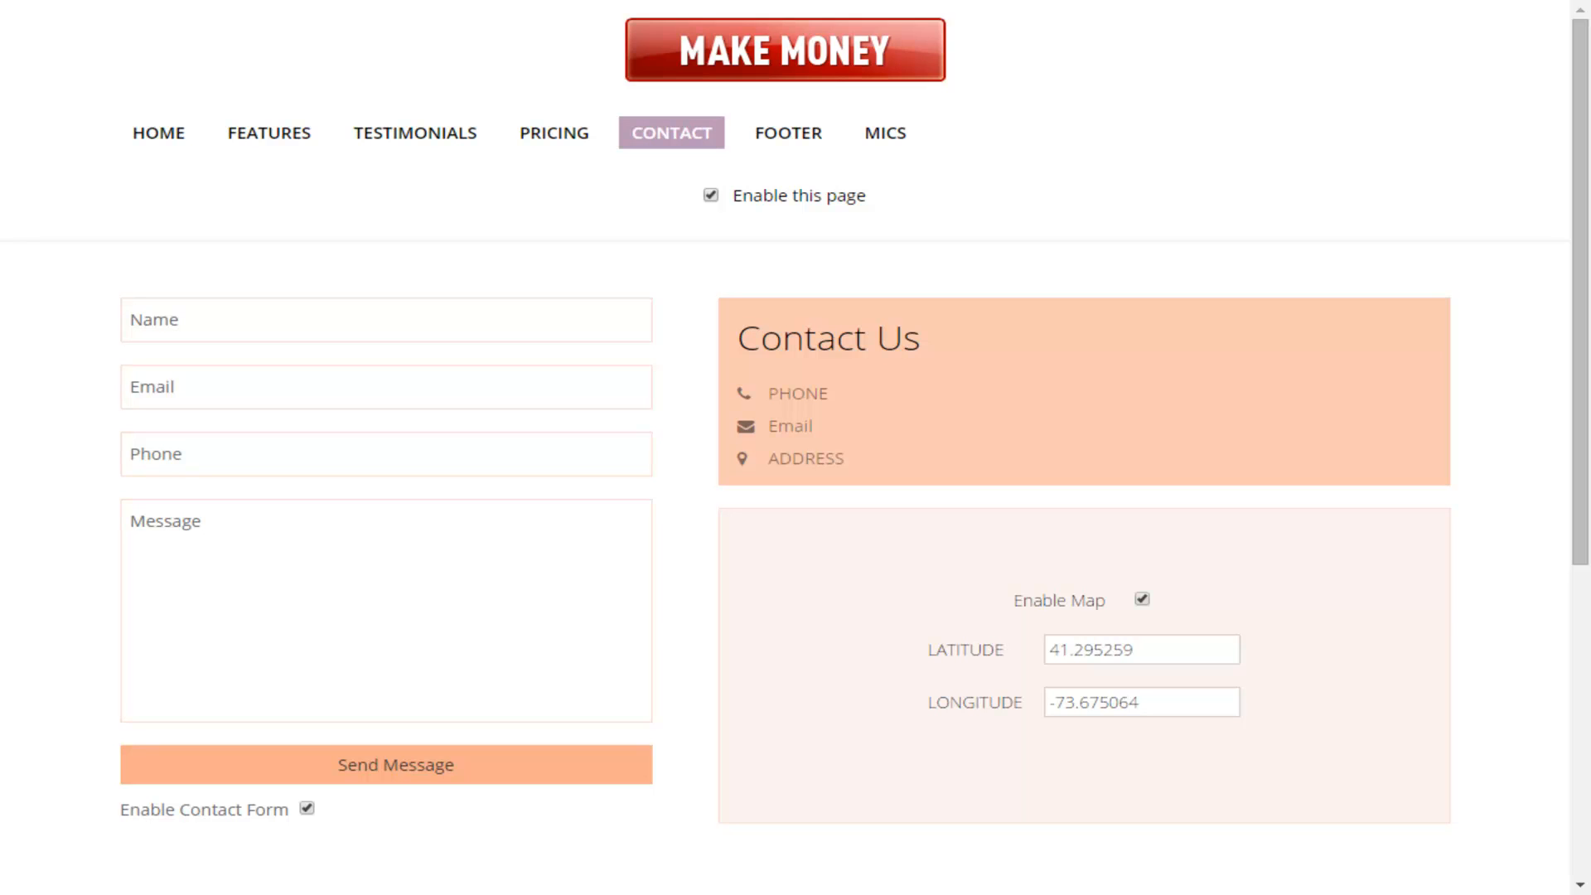
{"action": "left_click", "coordinate": [711, 194]}
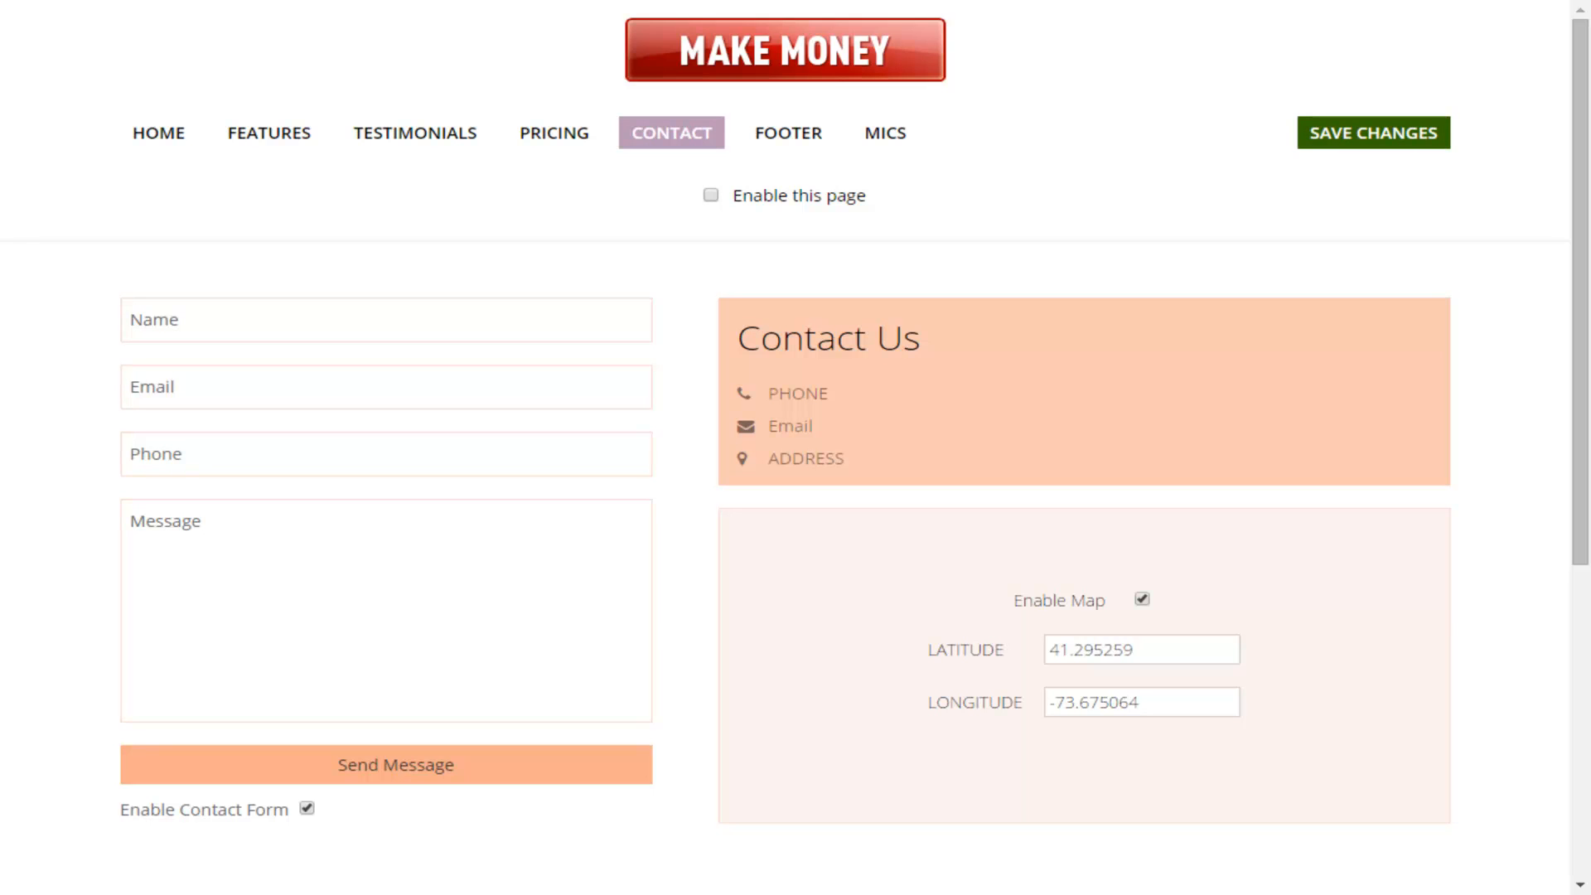
{"action": "left_click", "coordinate": [1374, 132]}
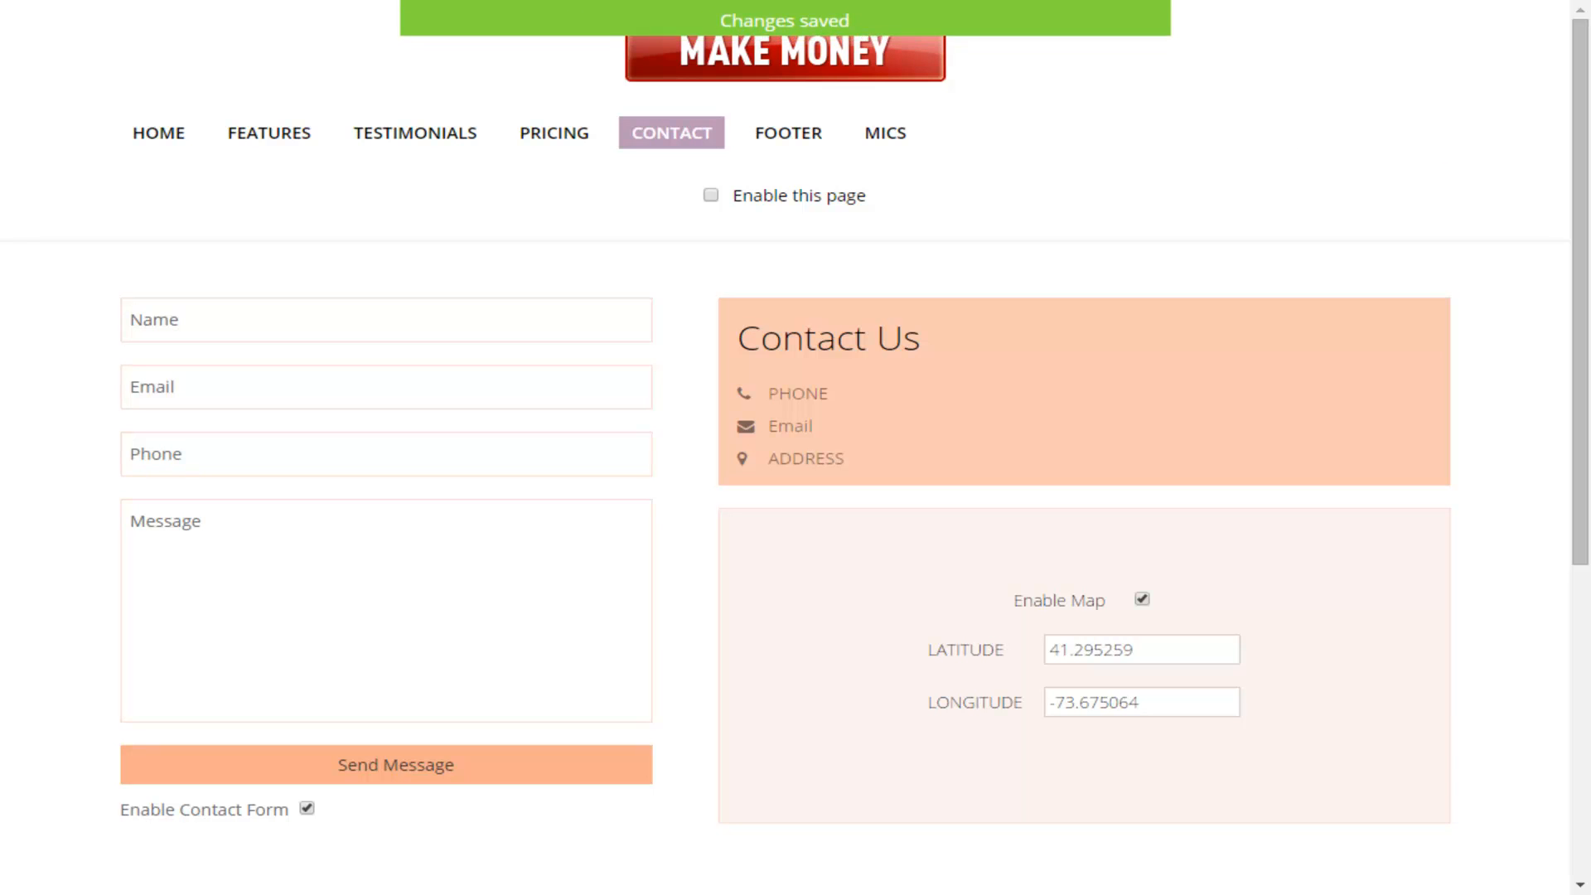
Step: Replace the placeholders in the Contact Us box with the contact's phone number, e-mail and postal address
{"action": "scroll", "coordinate": [795, 448], "scroll_direction": "down", "scroll_amount": 2}
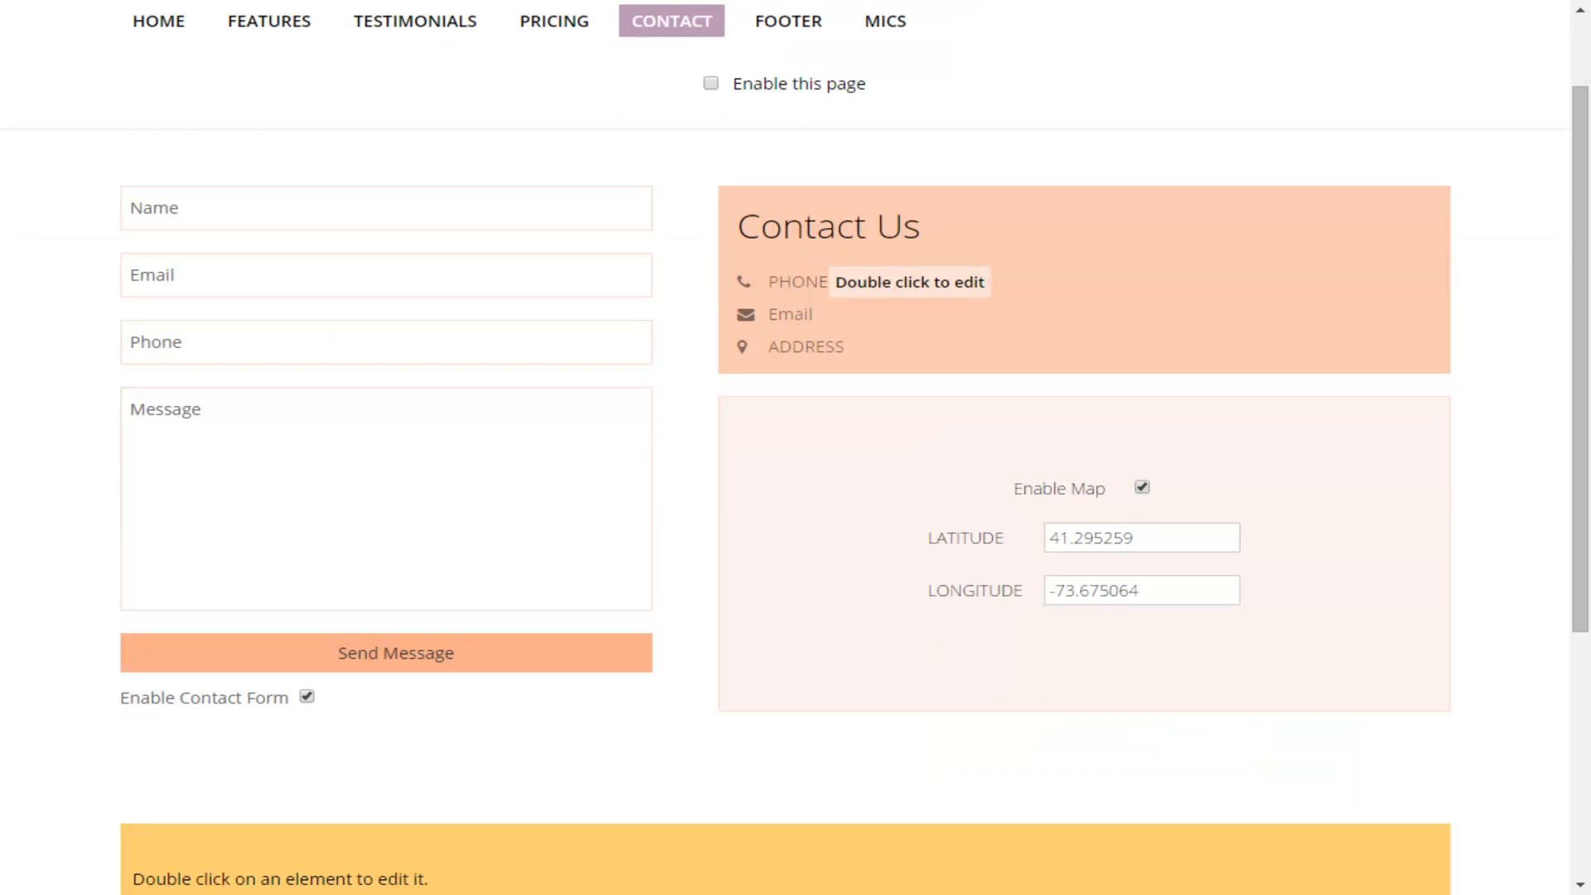
{"action": "double_click", "coordinate": [798, 283]}
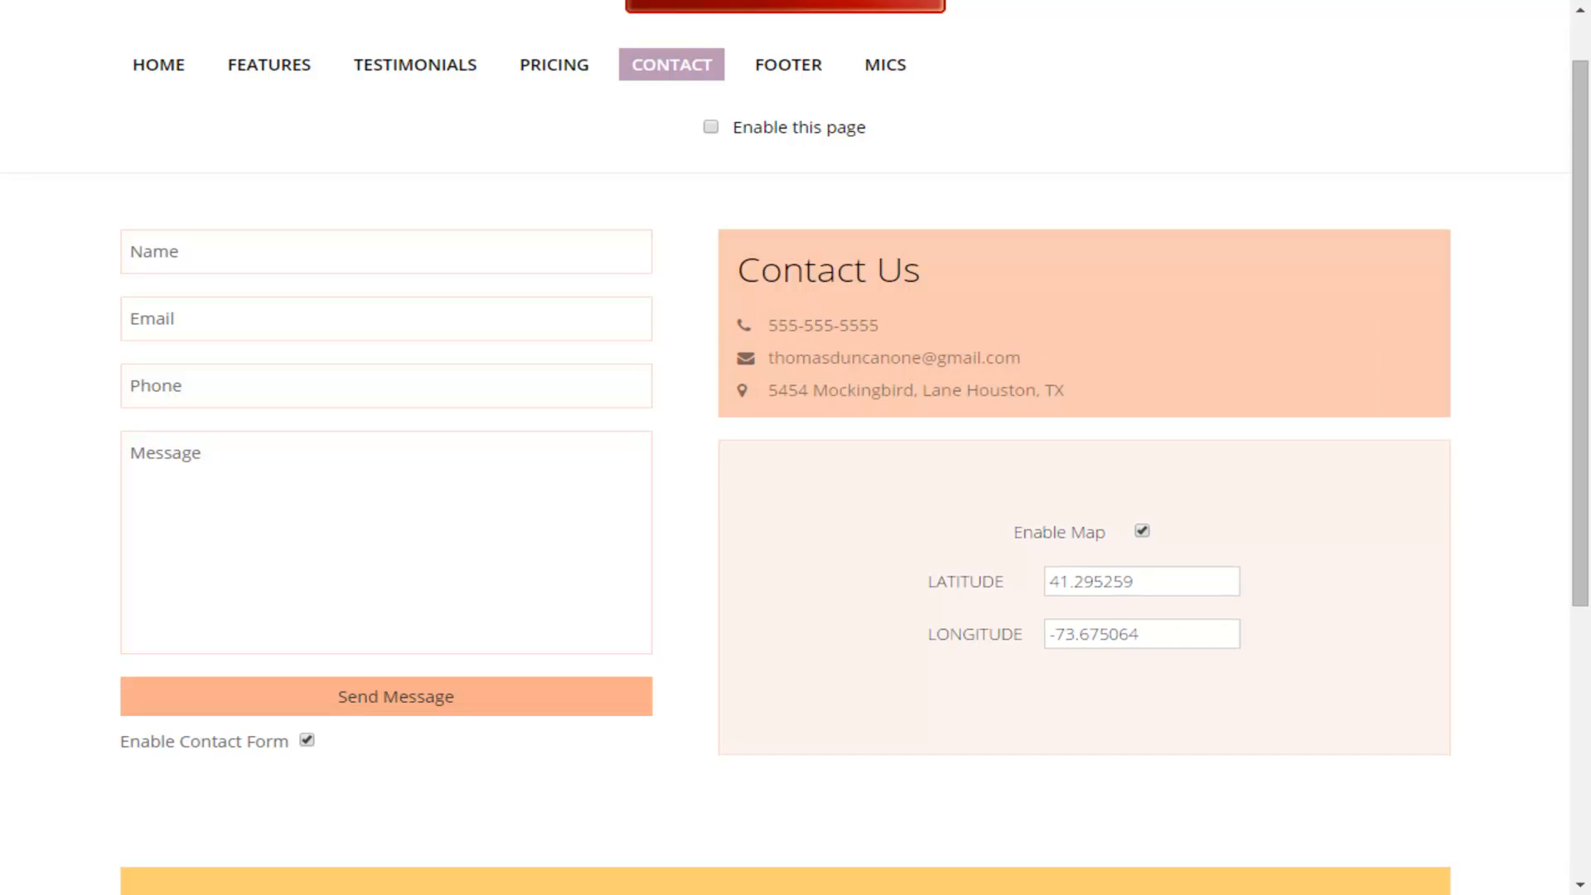
{"action": "scroll", "coordinate": [796, 448], "scroll_direction": "up", "scroll_amount": 1}
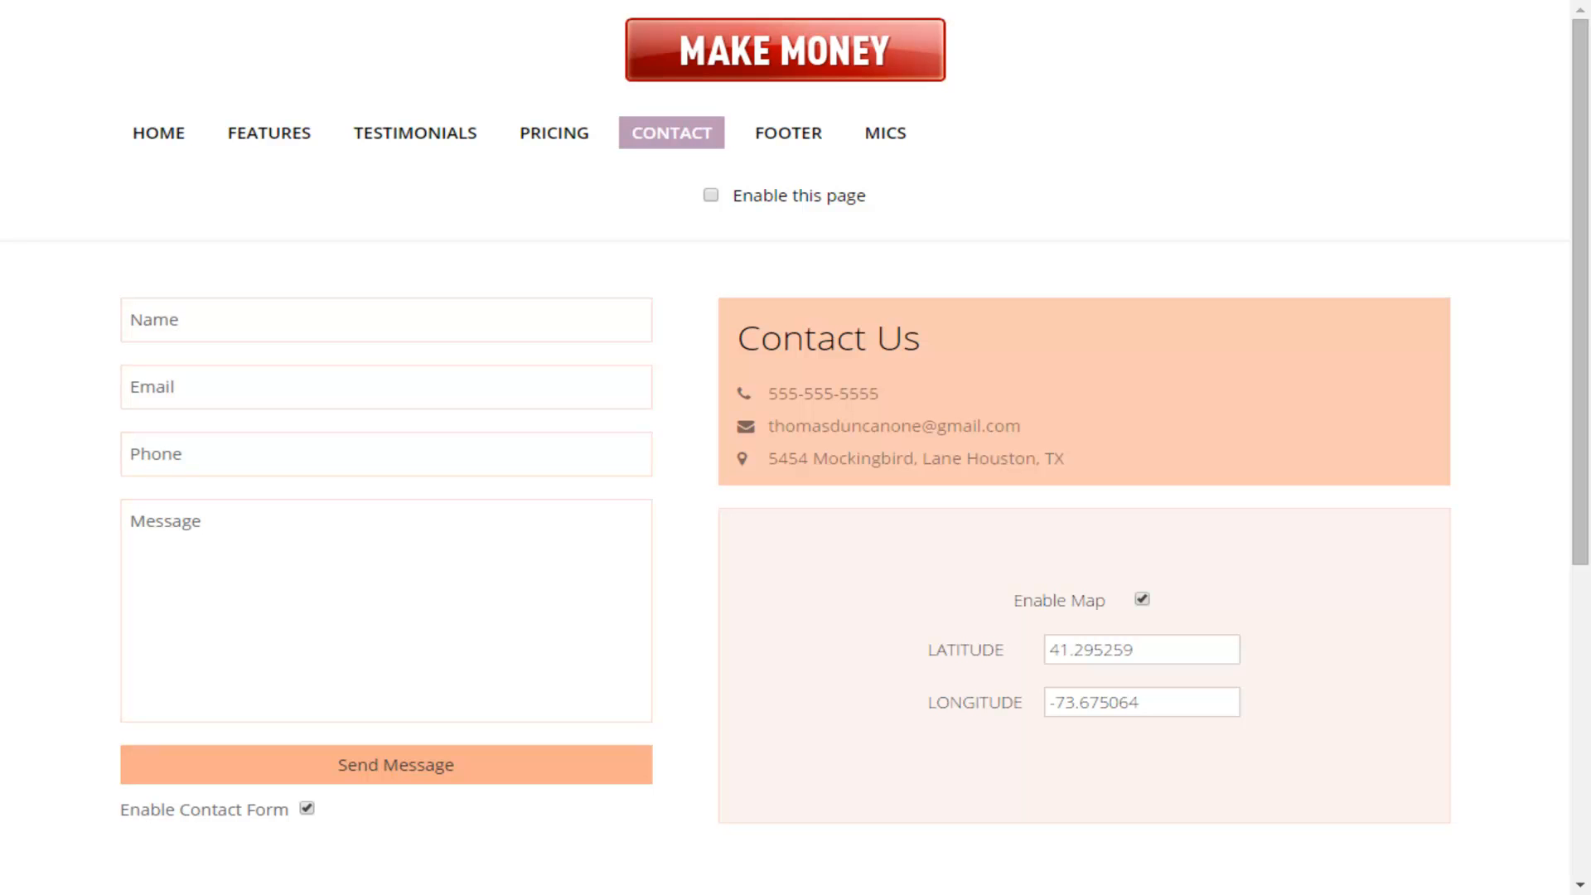
Step: Turn the Contact page's map off and on again, and read the instructions for finding map coordinates
{"action": "scroll", "coordinate": [795, 447], "scroll_direction": "down", "scroll_amount": 6}
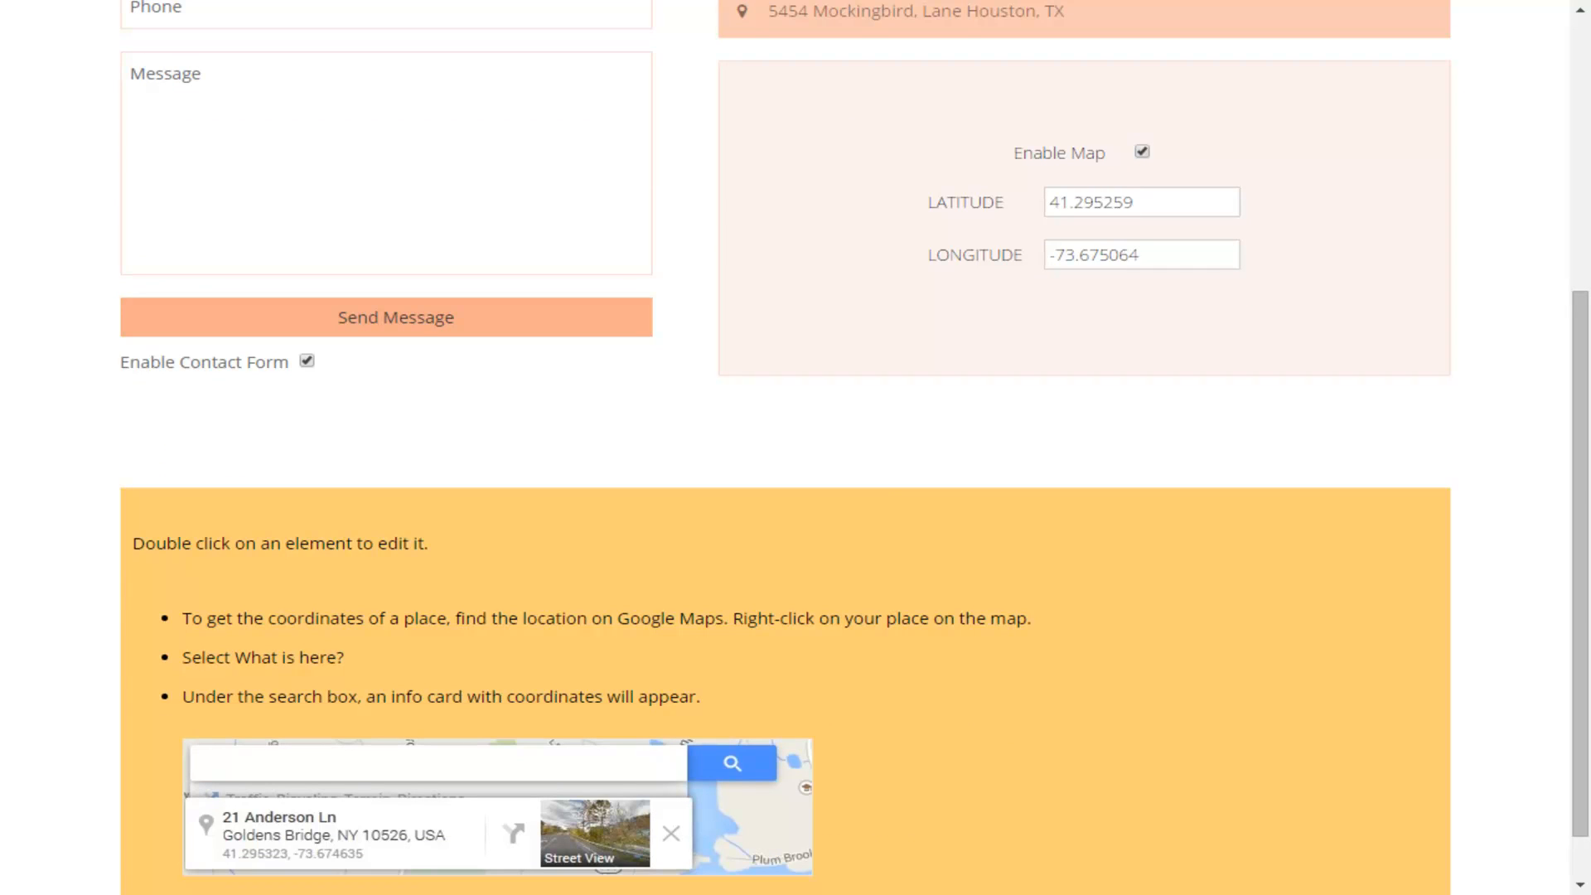
{"action": "scroll", "coordinate": [795, 448], "scroll_direction": "up", "scroll_amount": 1}
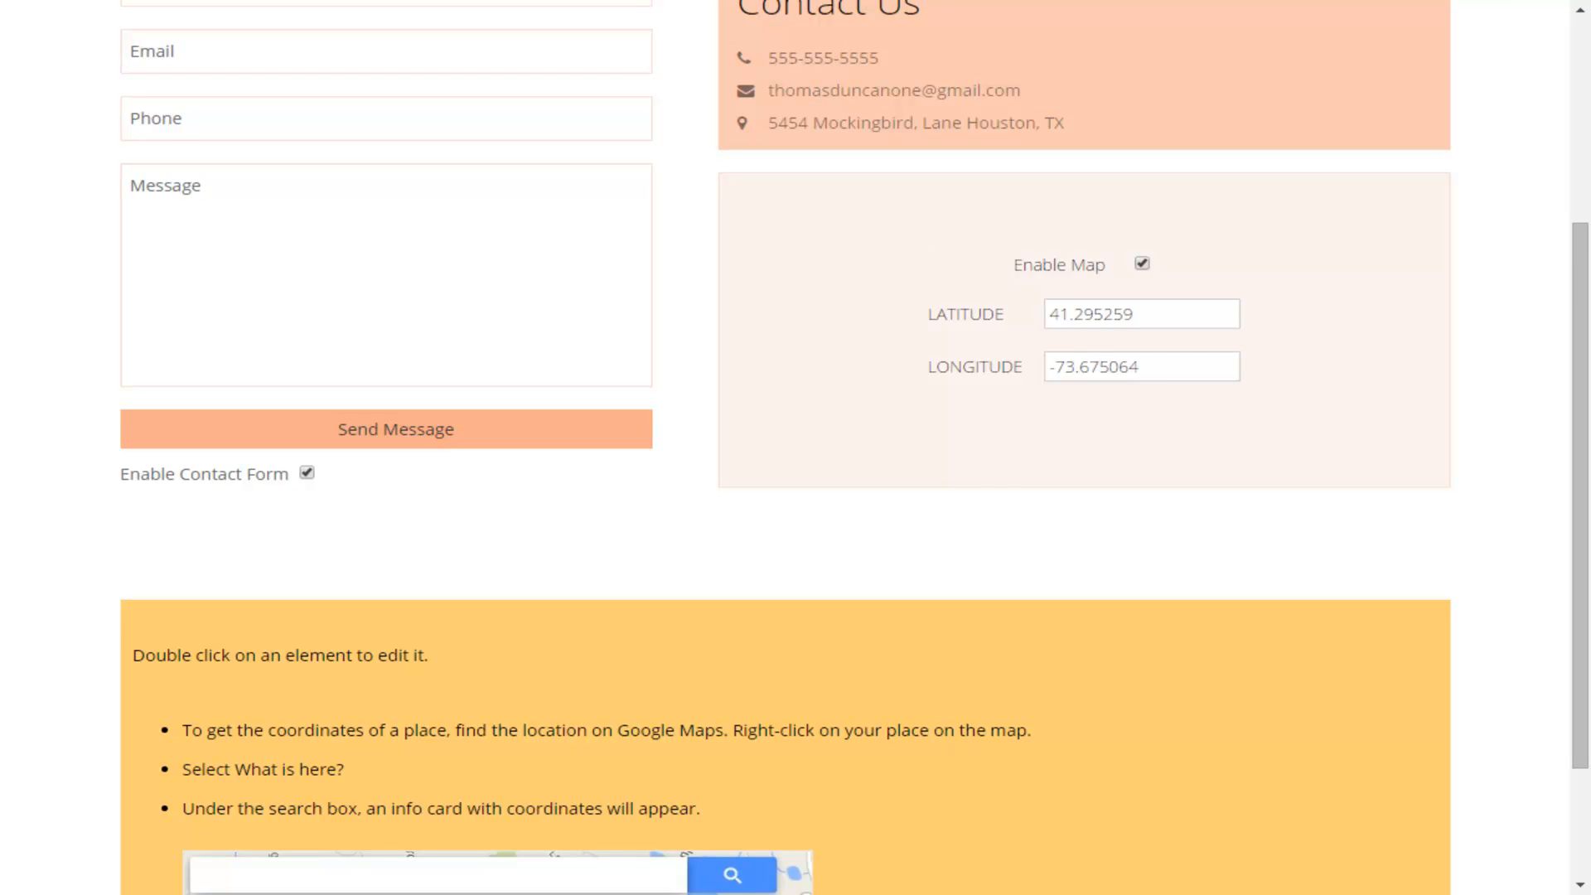
{"action": "left_click", "coordinate": [1142, 264]}
{"action": "left_click", "coordinate": [1142, 264]}
{"action": "scroll", "coordinate": [796, 448], "scroll_direction": "down", "scroll_amount": 2}
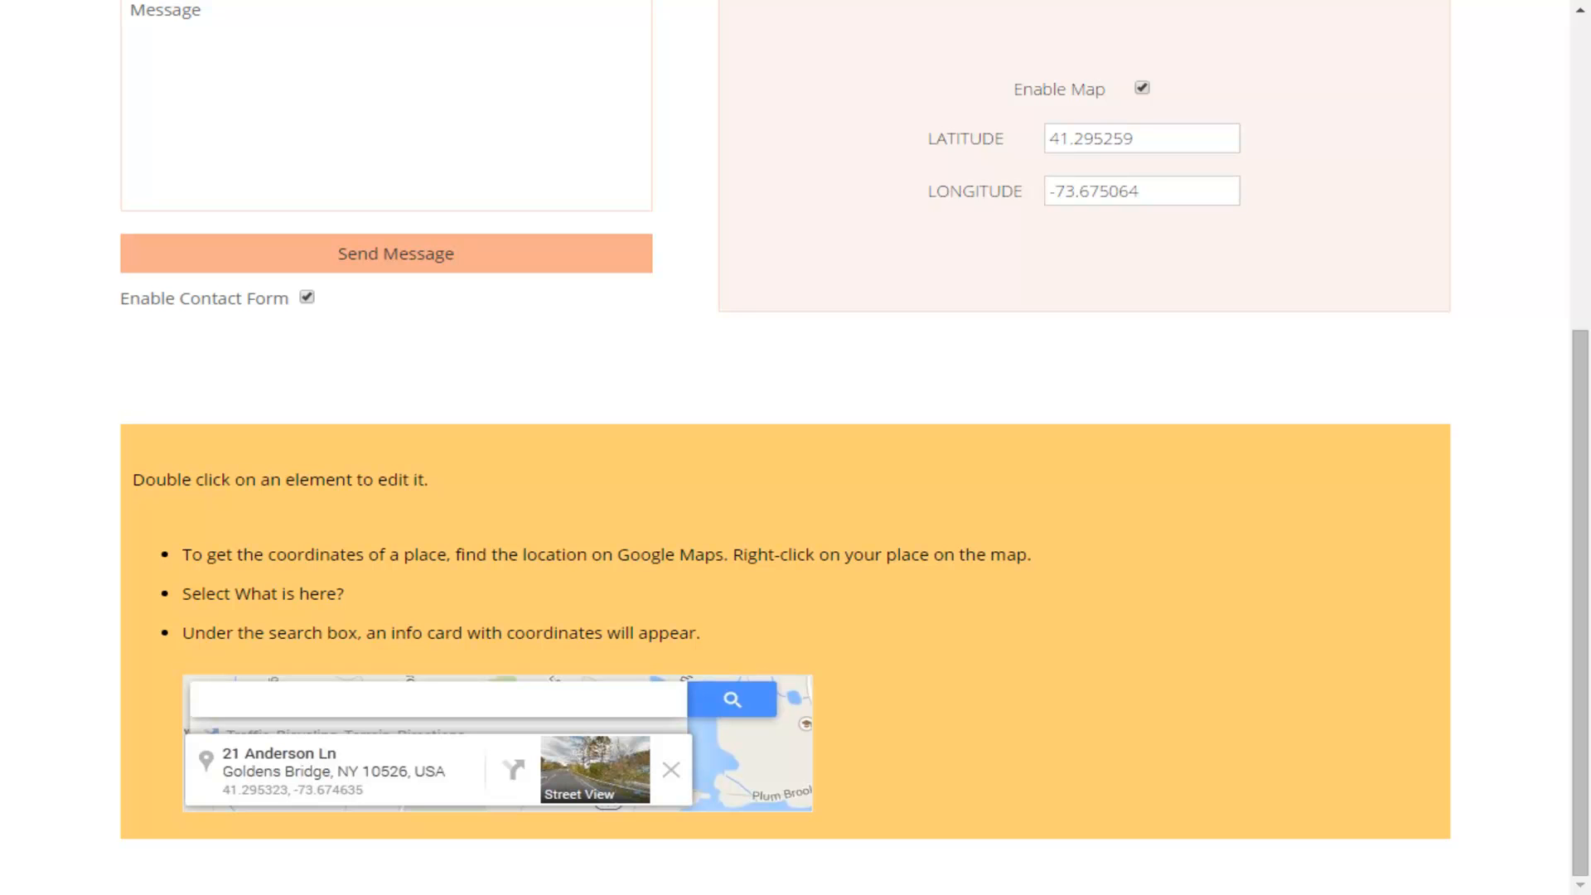
{"action": "scroll", "coordinate": [796, 448], "scroll_direction": "up", "scroll_amount": 3}
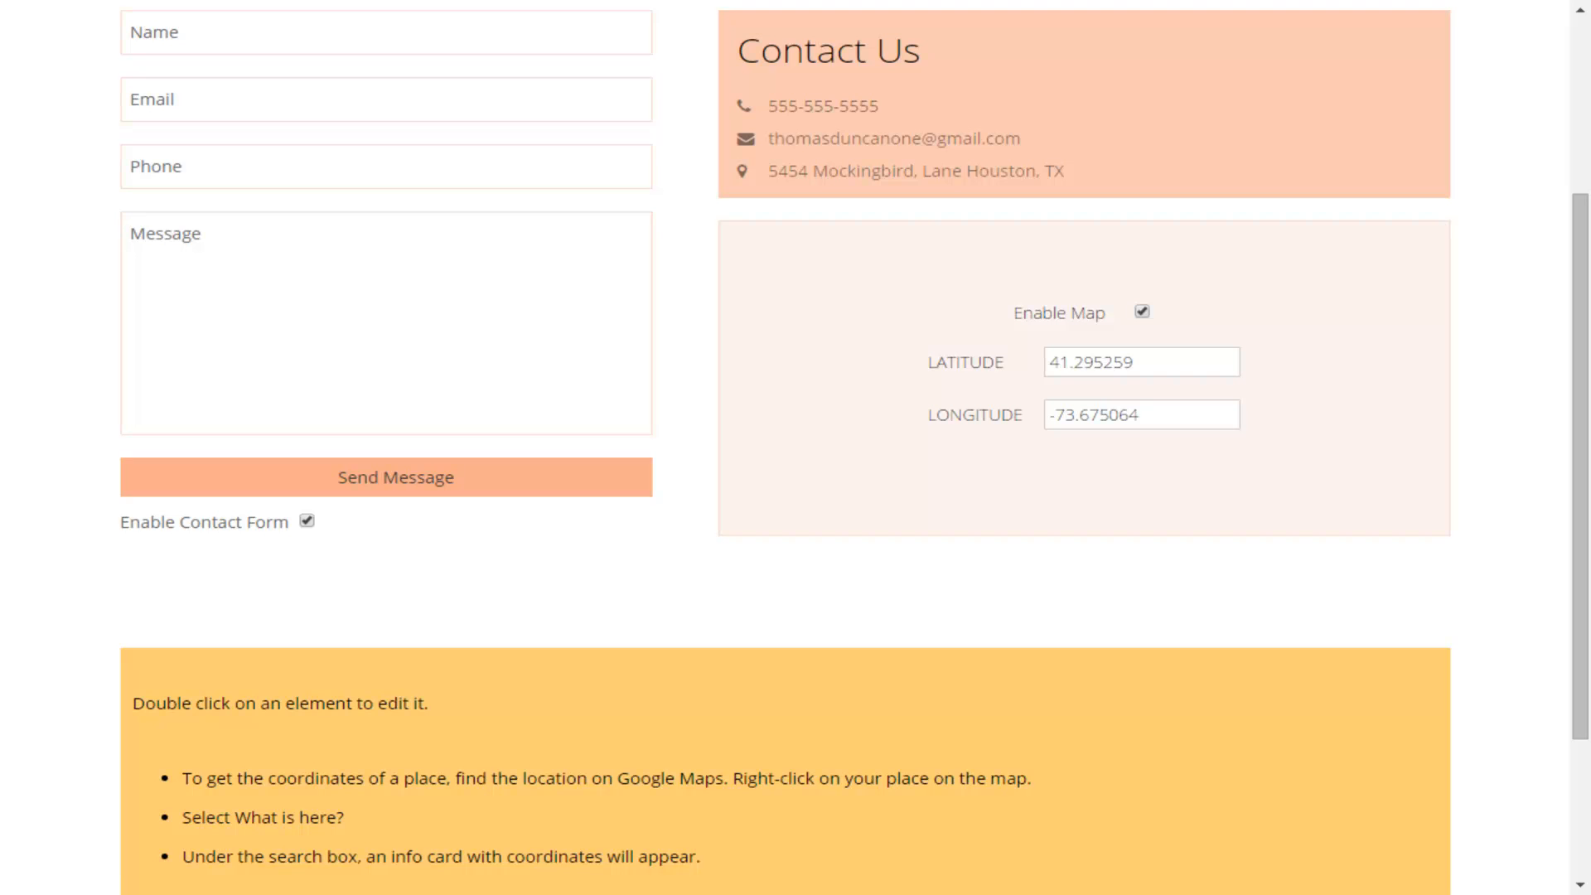
Step: Change the contact form's "Send Message" button text to "Contact Us"
{"action": "scroll", "coordinate": [796, 448], "scroll_direction": "up", "scroll_amount": 1}
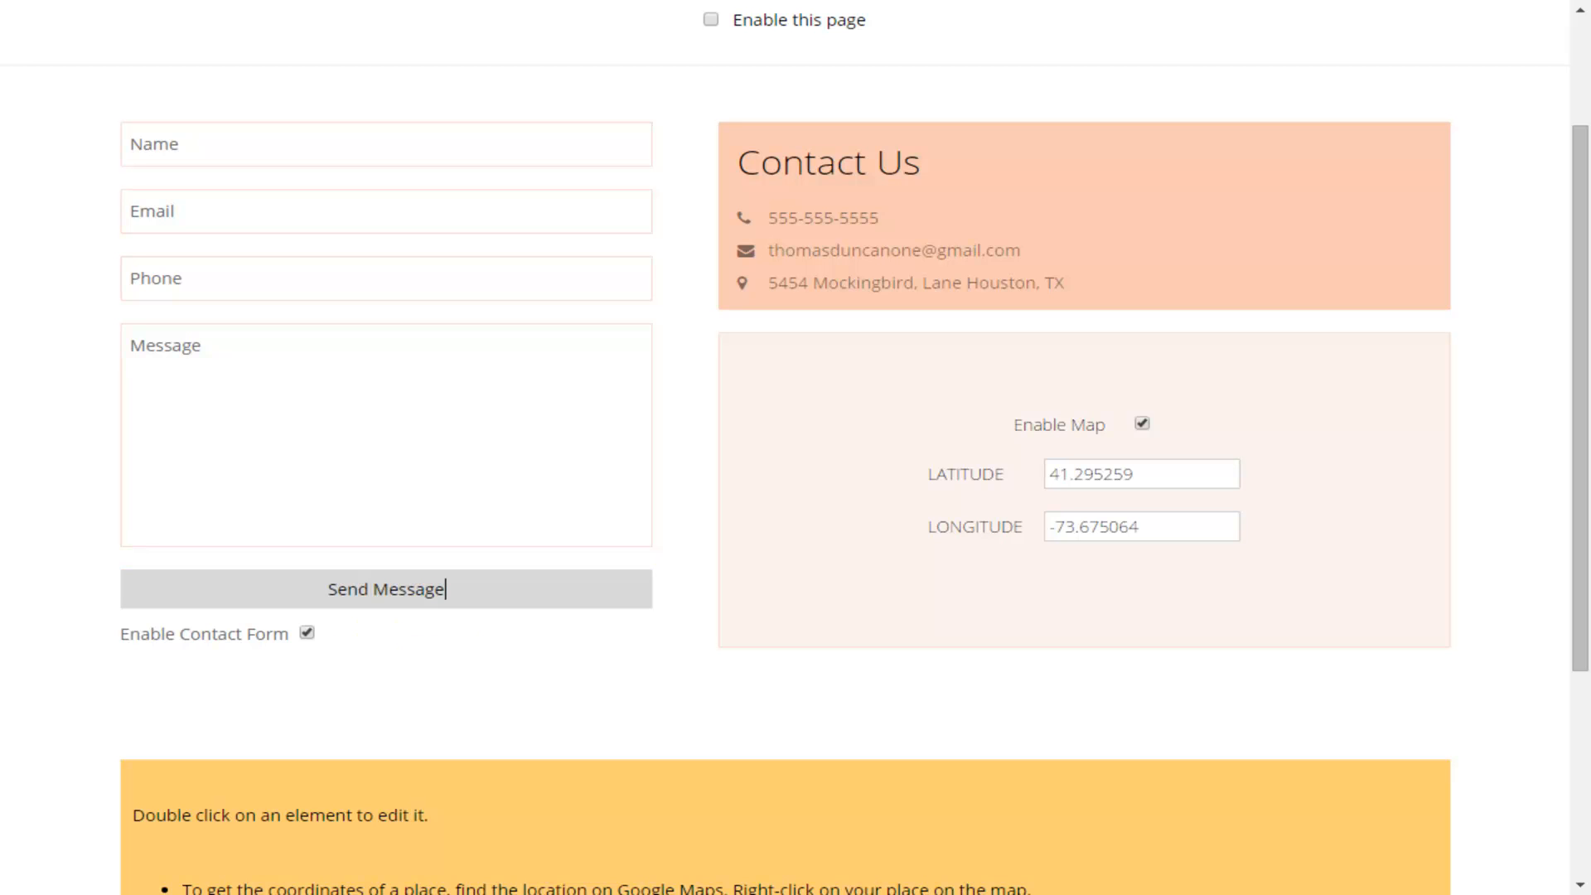
{"action": "key", "text": "BackSpace"}
{"action": "key", "text": "BackSpace"}
{"action": "key", "text": "BackSpace"}
{"action": "key", "text": "BackSpace"}
{"action": "key", "text": "BackSpace"}
{"action": "key", "text": "BackSpace"}
{"action": "key", "text": "BackSpace"}
{"action": "key", "text": "BackSpace"}
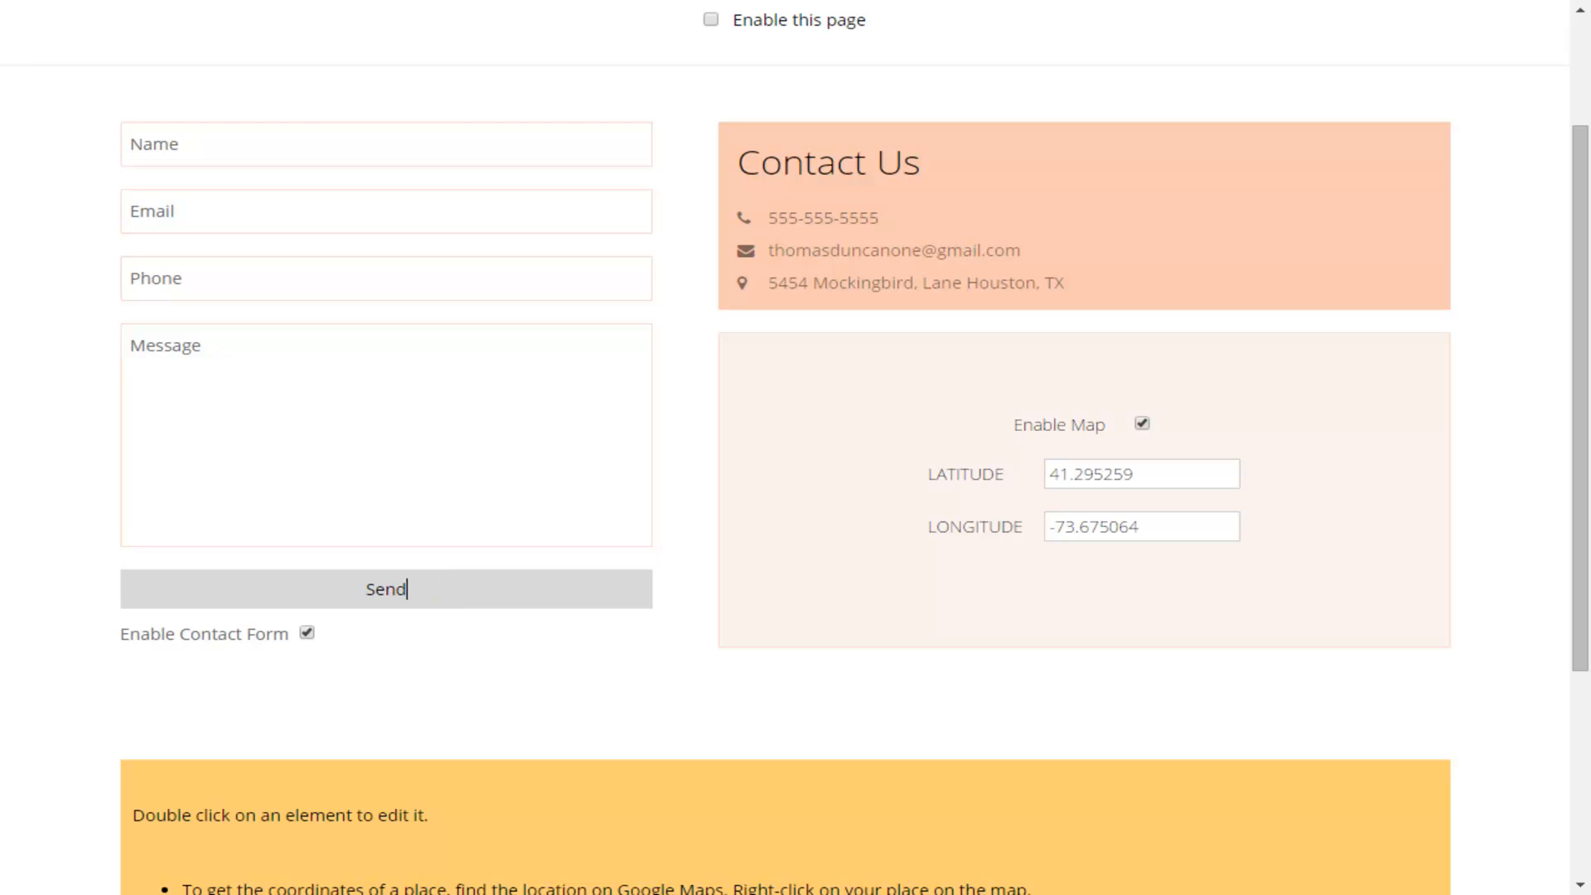
{"action": "key", "text": "BackSpace"}
{"action": "key", "text": "BackSpace"}
{"action": "key", "text": "BackSpace"}
{"action": "key", "text": "BackSpace"}
{"action": "type", "text": "Contact Us"}
{"action": "scroll", "coordinate": [786, 447], "scroll_direction": "up", "scroll_amount": 1}
{"action": "scroll", "coordinate": [786, 447], "scroll_direction": "down", "scroll_amount": 1}
{"action": "key", "text": "Return"}
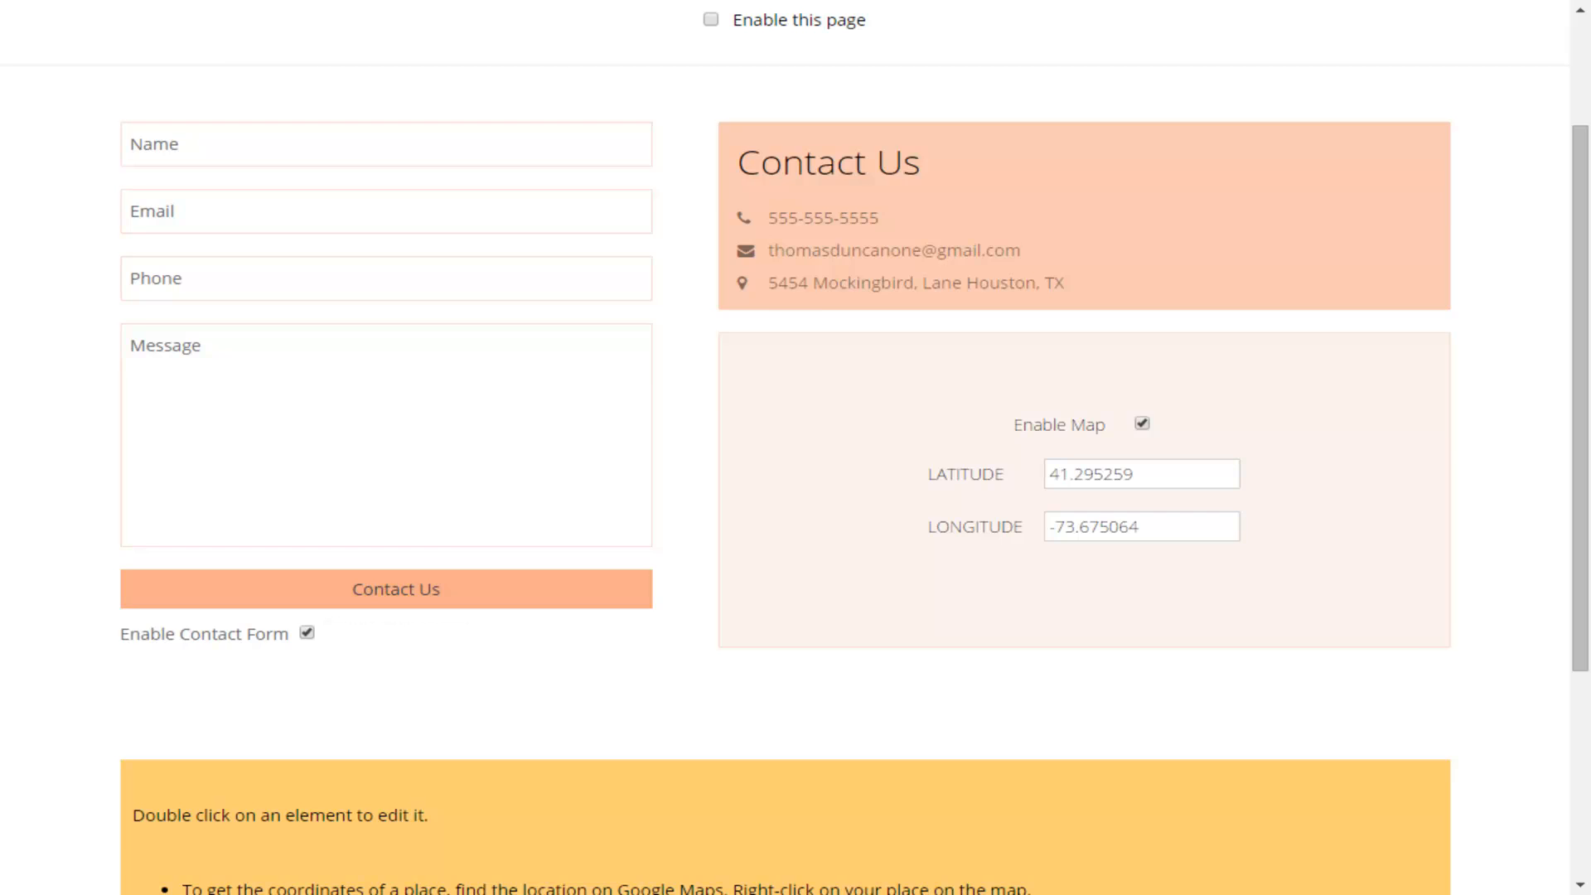
Step: Disable the contact form and save the changes
{"action": "scroll", "coordinate": [786, 448], "scroll_direction": "up", "scroll_amount": 1}
{"action": "scroll", "coordinate": [786, 448], "scroll_direction": "down", "scroll_amount": 1}
{"action": "scroll", "coordinate": [786, 448], "scroll_direction": "up", "scroll_amount": 1}
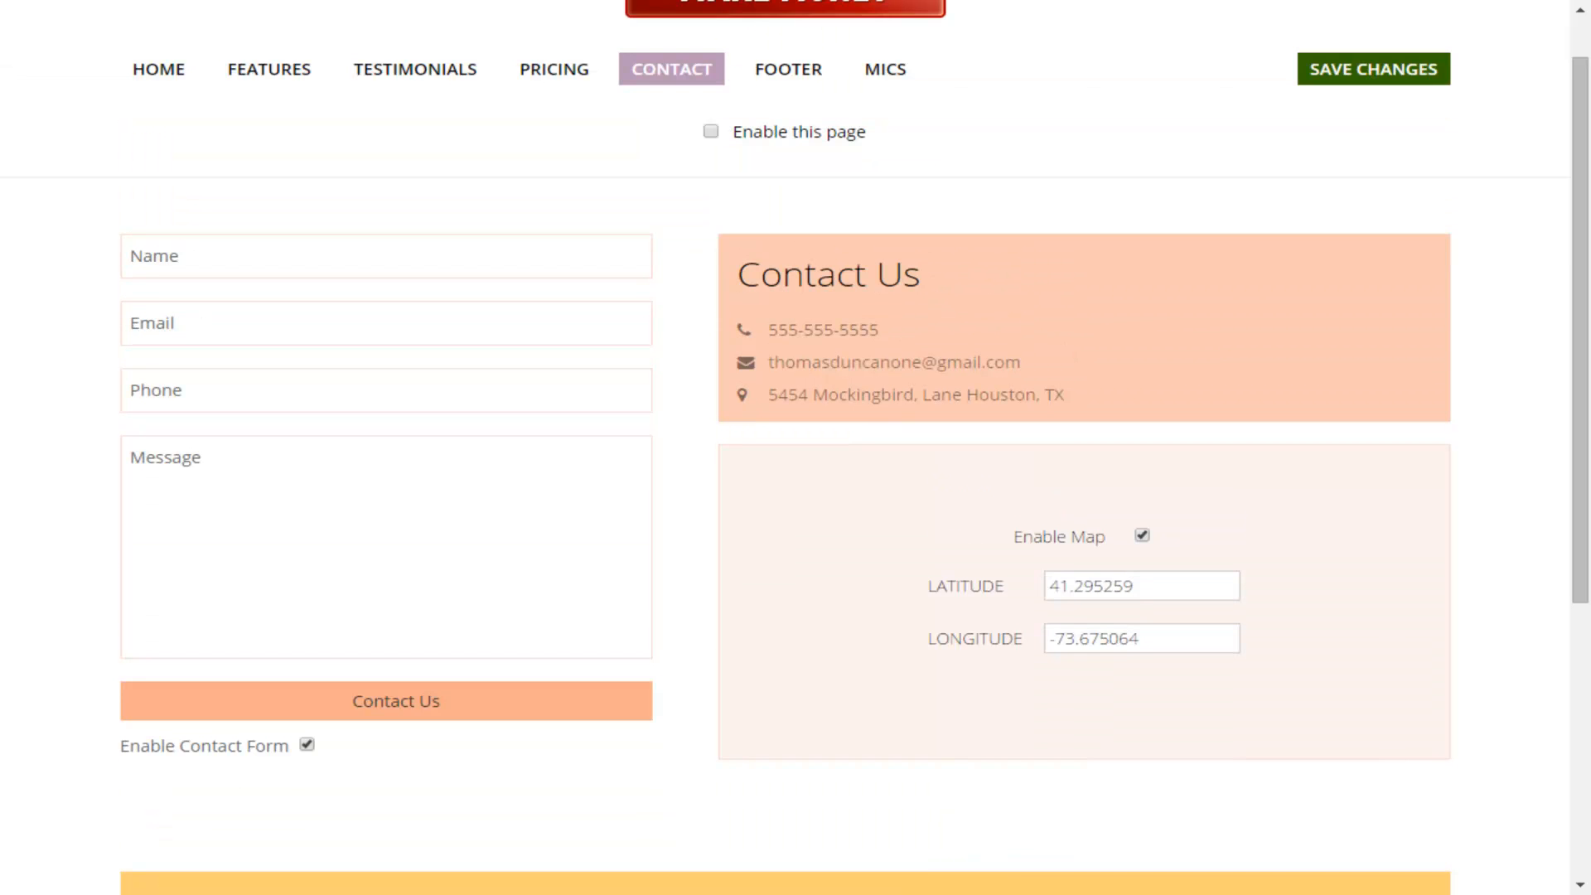
{"action": "scroll", "coordinate": [786, 447], "scroll_direction": "down", "scroll_amount": 1}
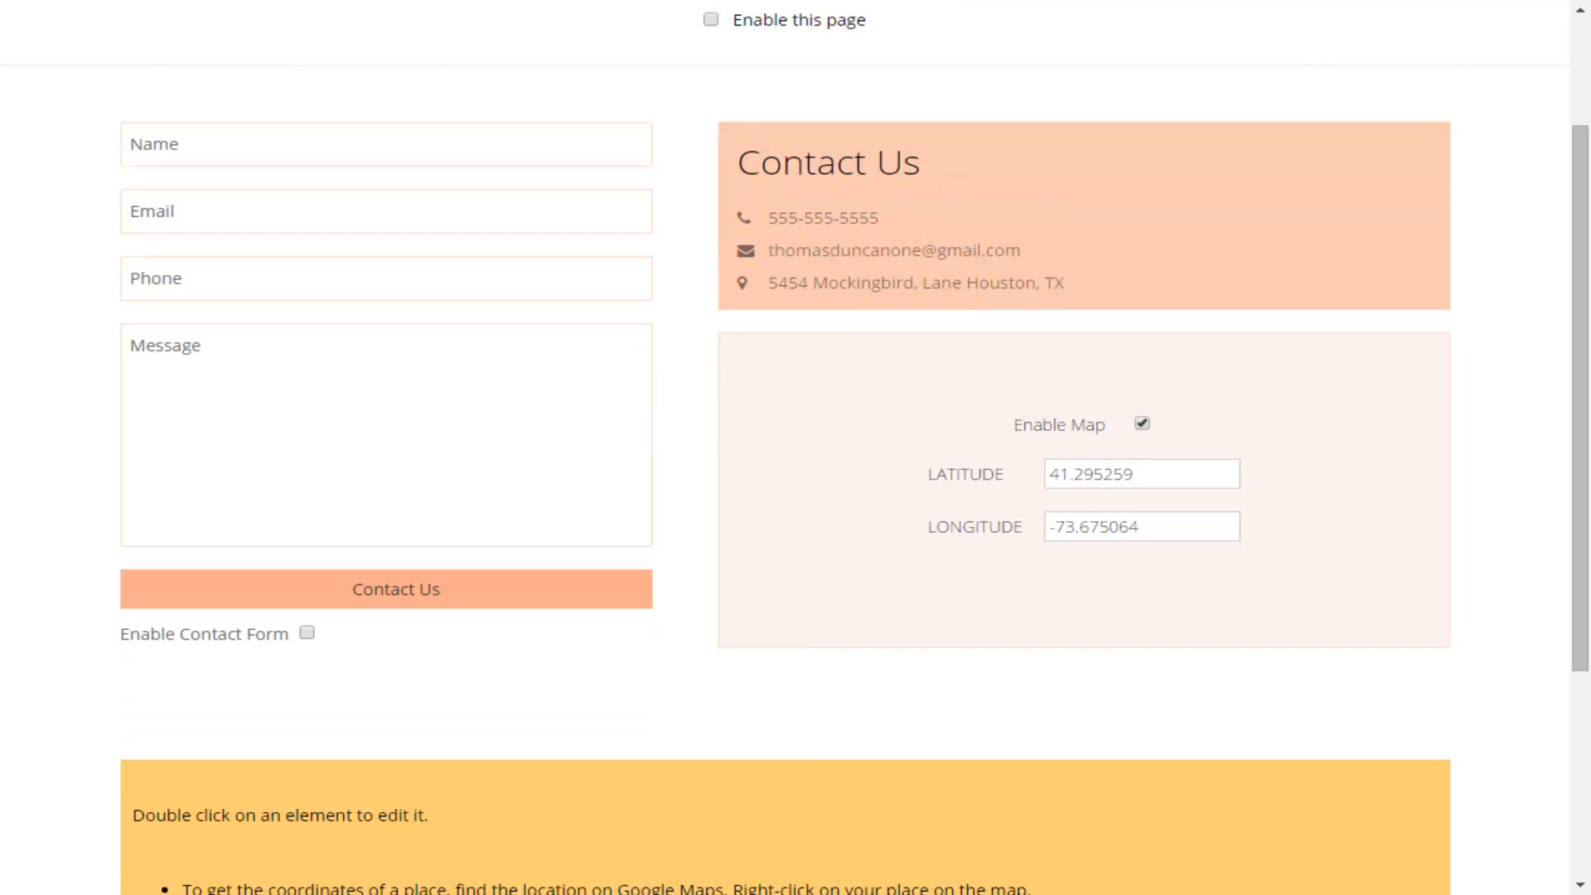
{"action": "scroll", "coordinate": [785, 448], "scroll_direction": "up", "scroll_amount": 2}
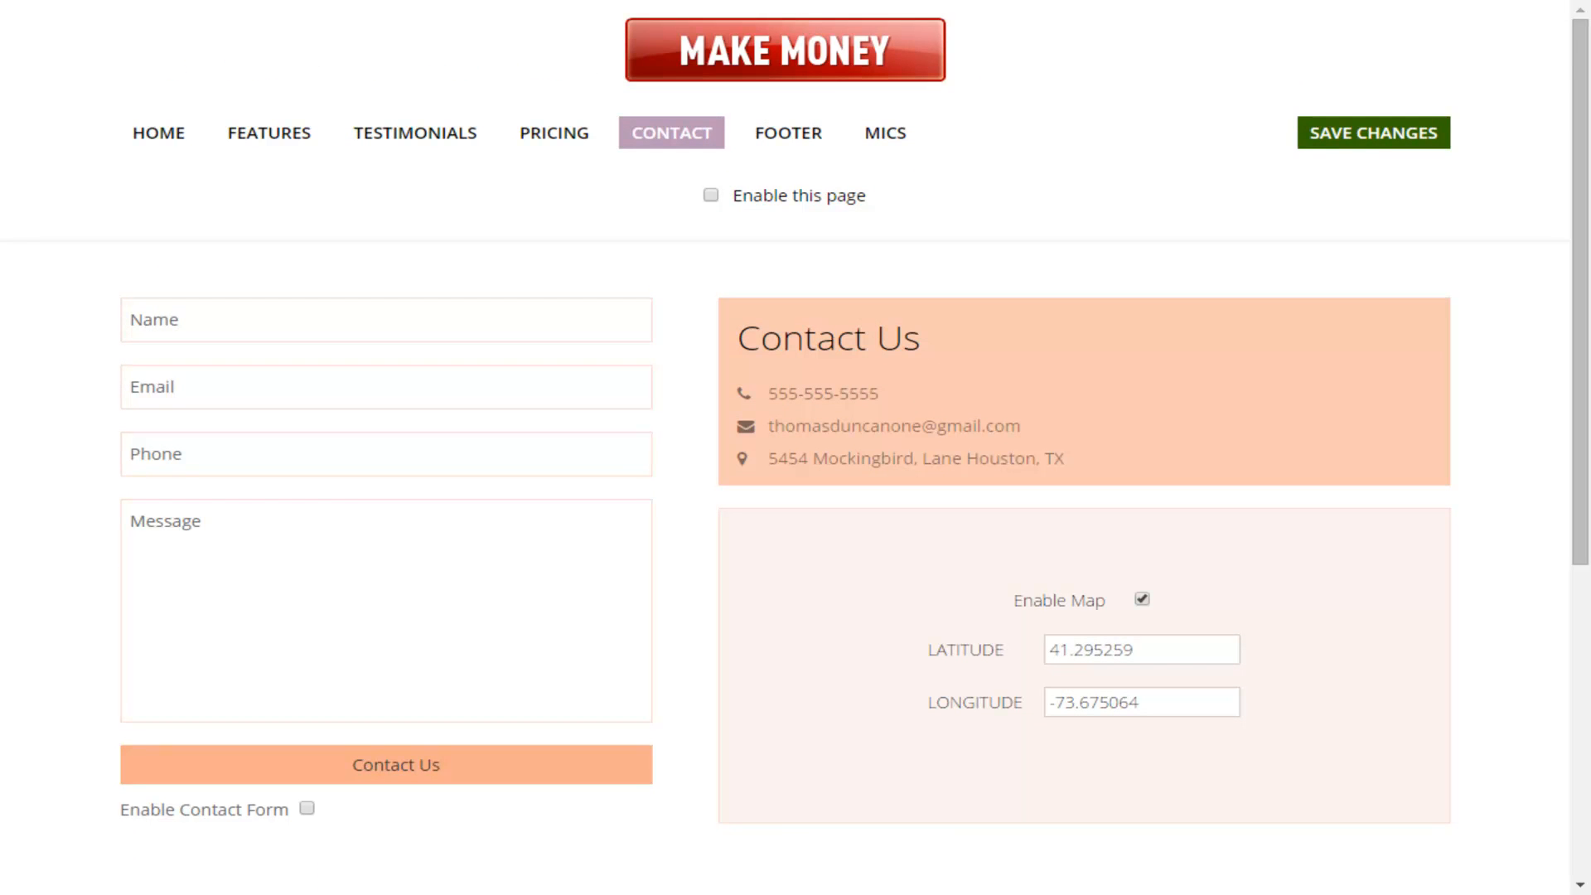
{"action": "left_click", "coordinate": [1373, 133]}
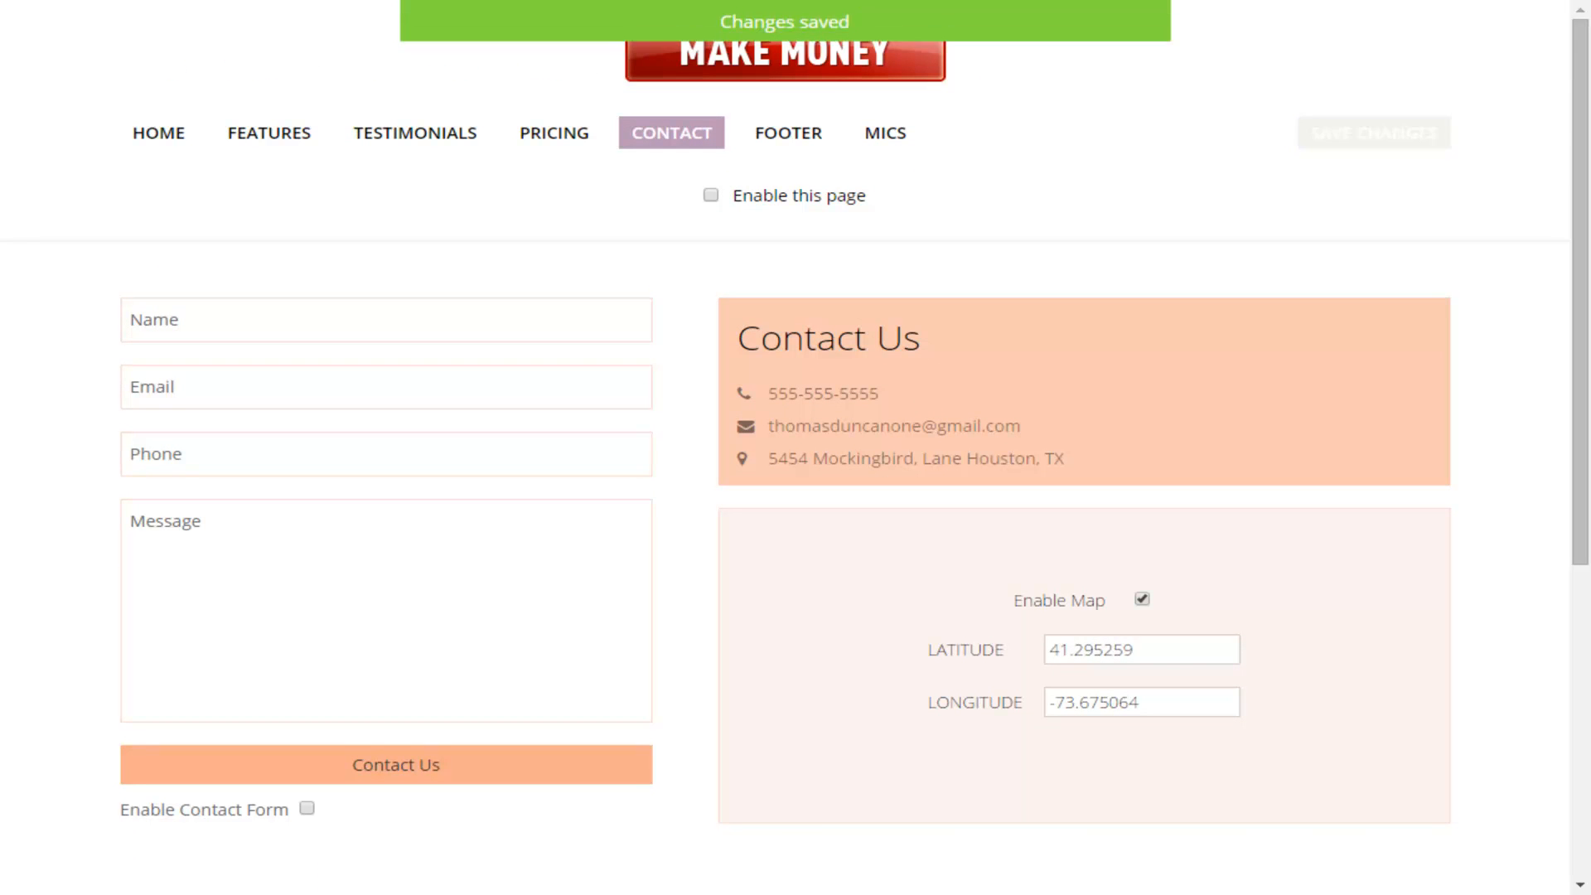
Step: Enable the contact form again and save the changes
{"action": "scroll", "coordinate": [785, 447], "scroll_direction": "down", "scroll_amount": 2}
{"action": "left_click", "coordinate": [306, 585]}
{"action": "scroll", "coordinate": [307, 585], "scroll_direction": "up", "scroll_amount": 2}
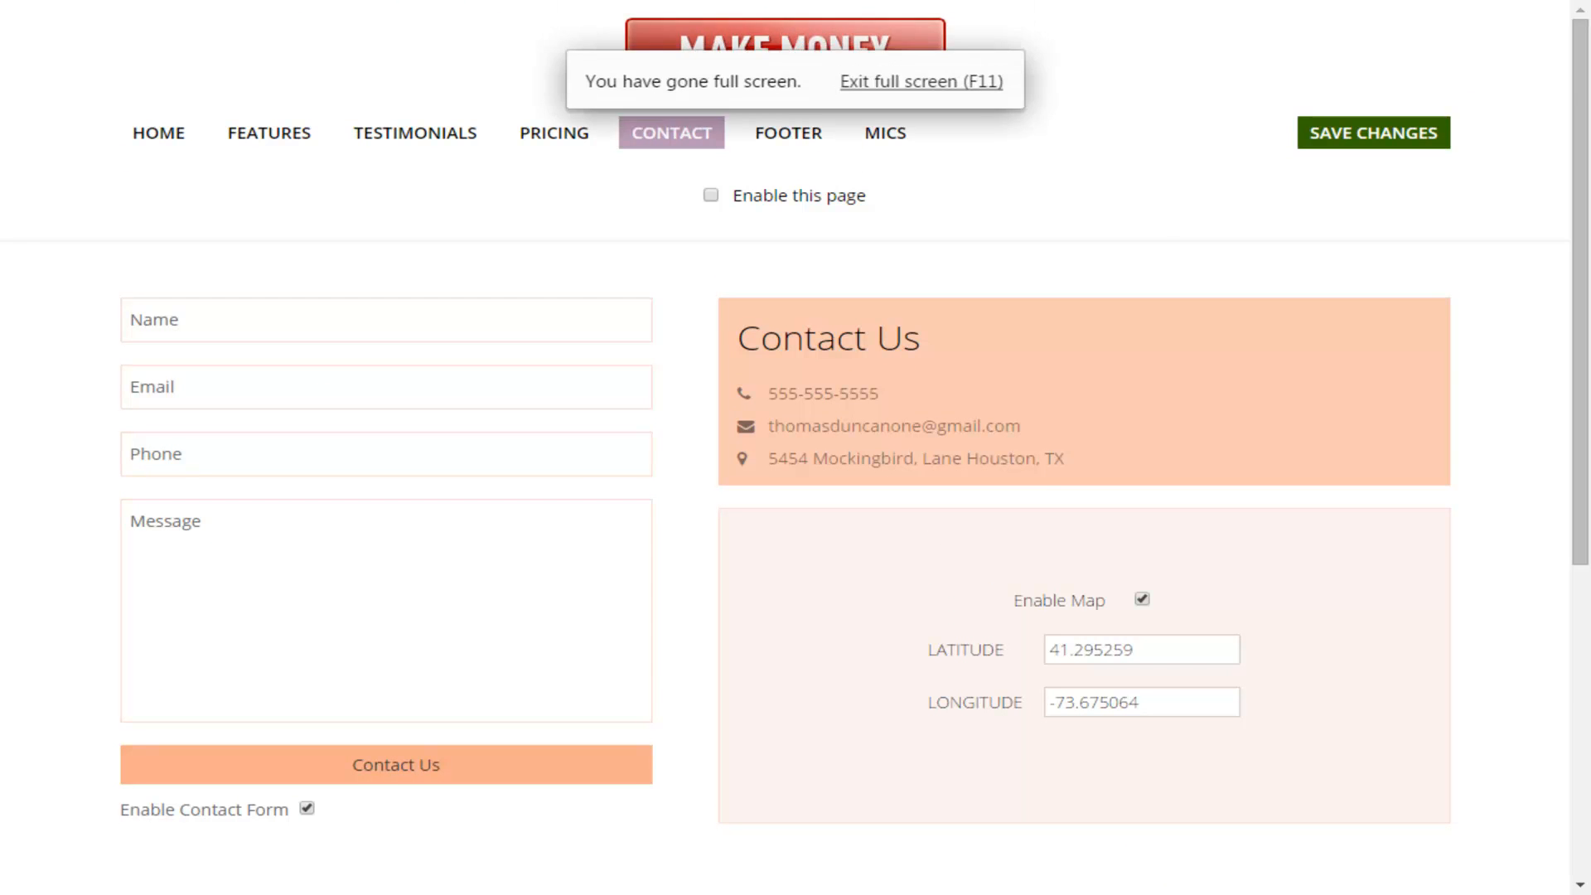
{"action": "left_click", "coordinate": [1373, 132]}
{"action": "scroll", "coordinate": [786, 447], "scroll_direction": "down", "scroll_amount": 5}
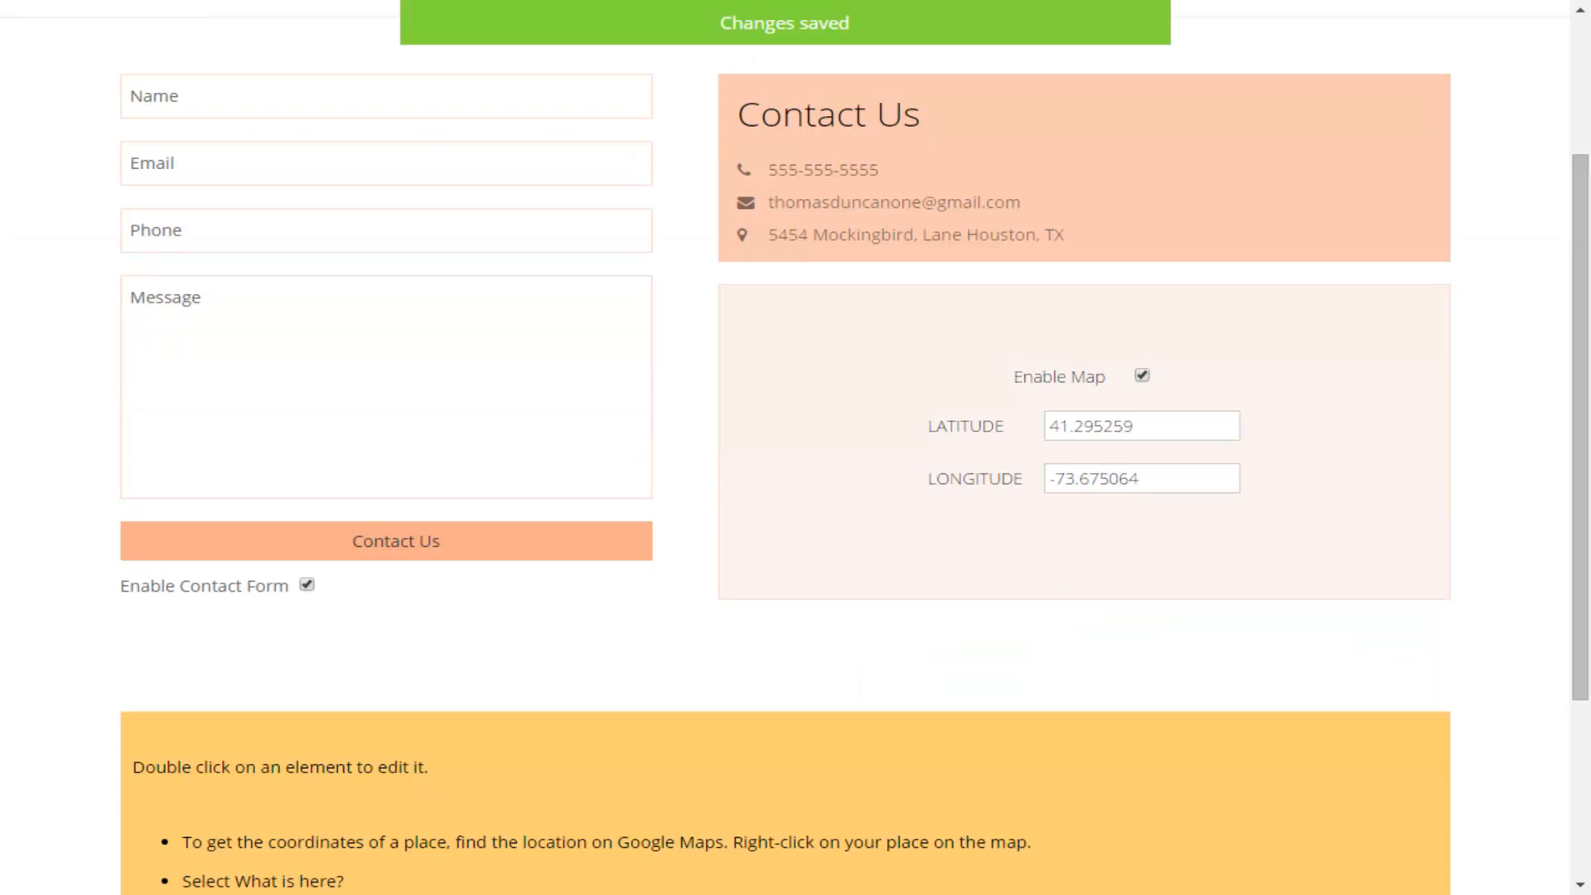
{"action": "scroll", "coordinate": [786, 448], "scroll_direction": "up", "scroll_amount": 5}
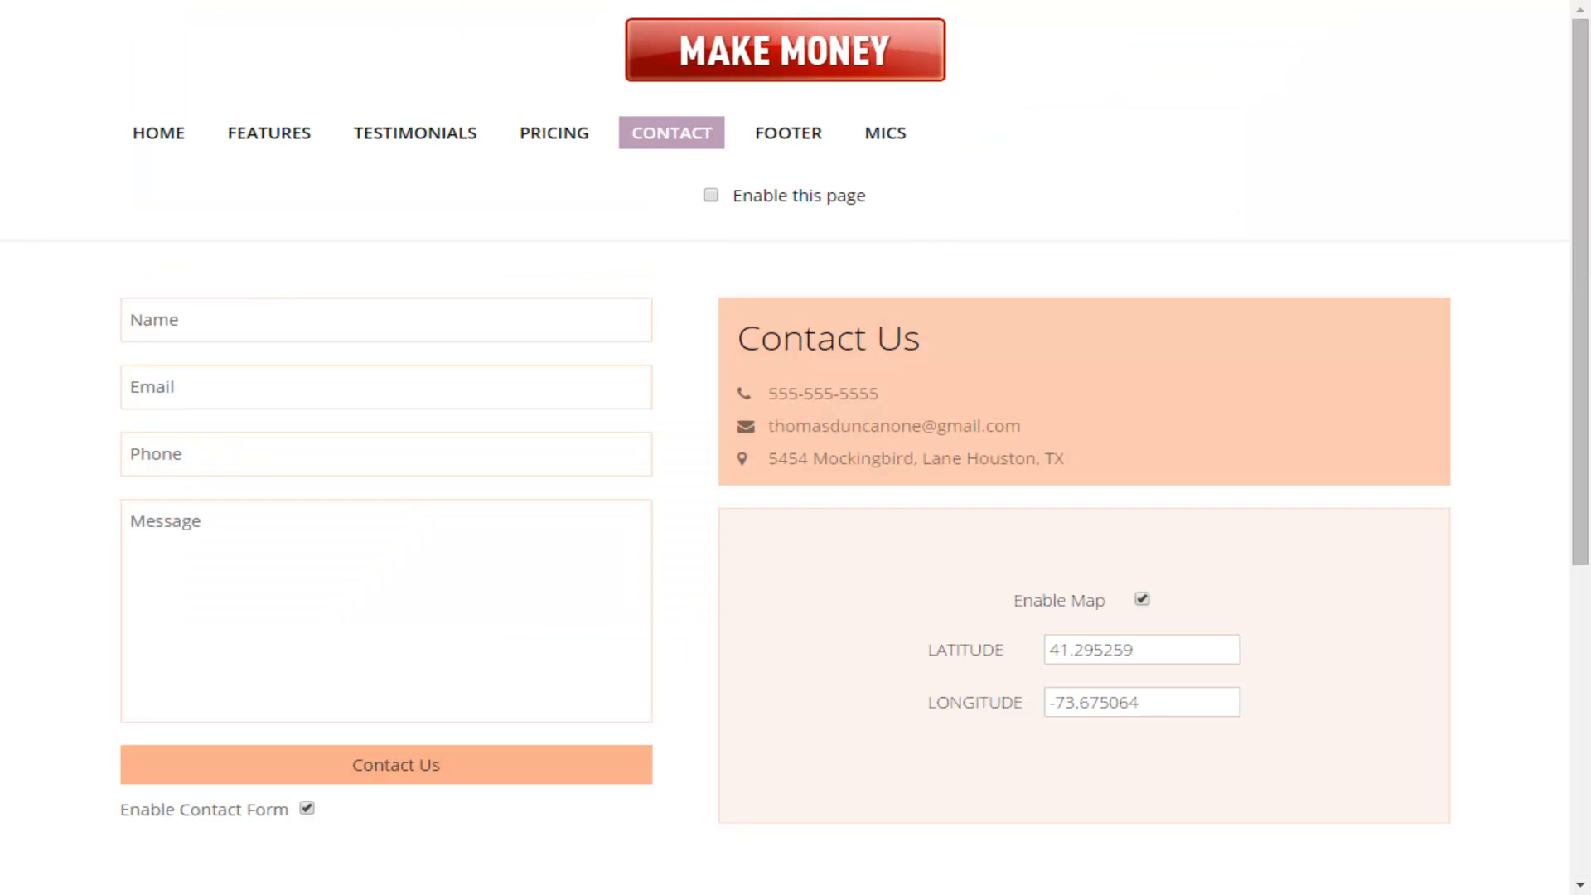
{"action": "scroll", "coordinate": [785, 447], "scroll_direction": "down", "scroll_amount": 5}
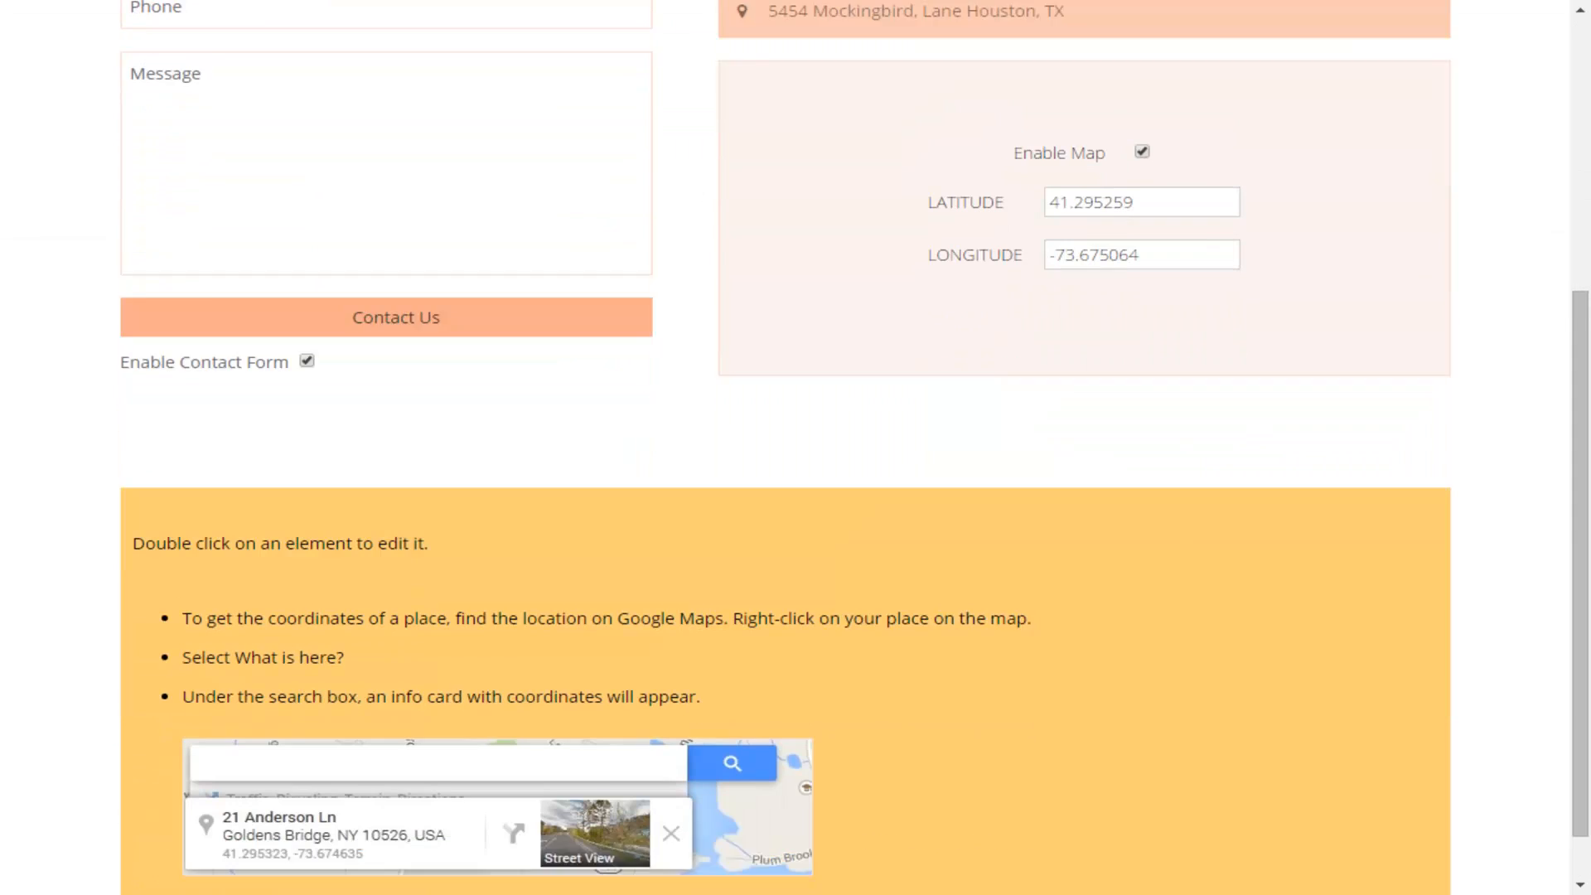
{"action": "scroll", "coordinate": [786, 448], "scroll_direction": "up", "scroll_amount": 5}
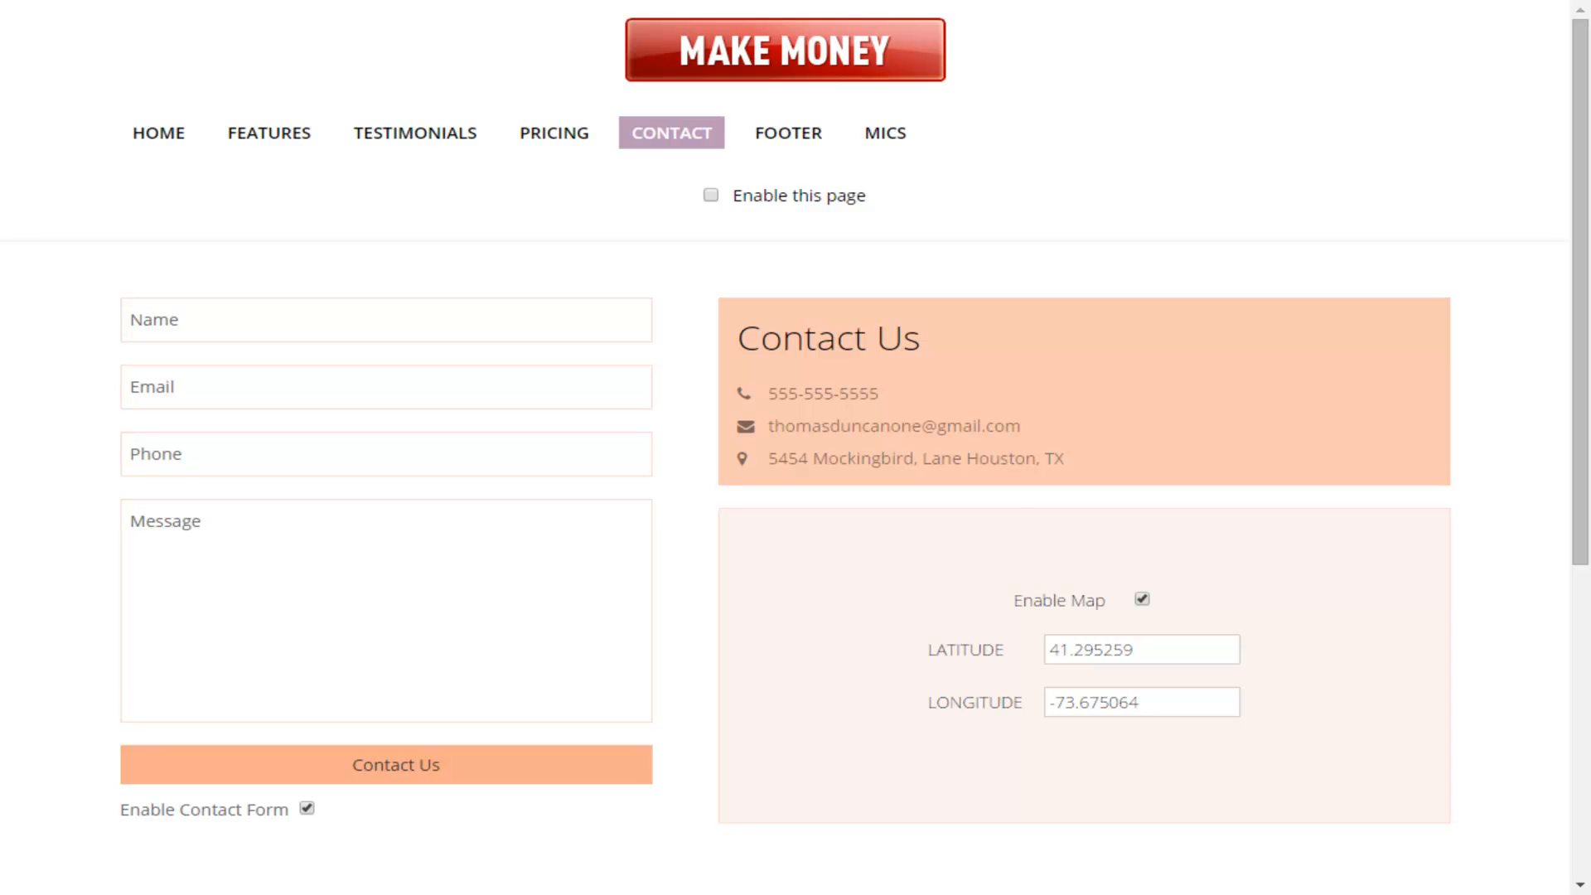
{"action": "scroll", "coordinate": [786, 448], "scroll_direction": "down", "scroll_amount": 5}
Step: Open the Footer settings, toggle the page off and on again, and save the changes
{"action": "left_click", "coordinate": [788, 132]}
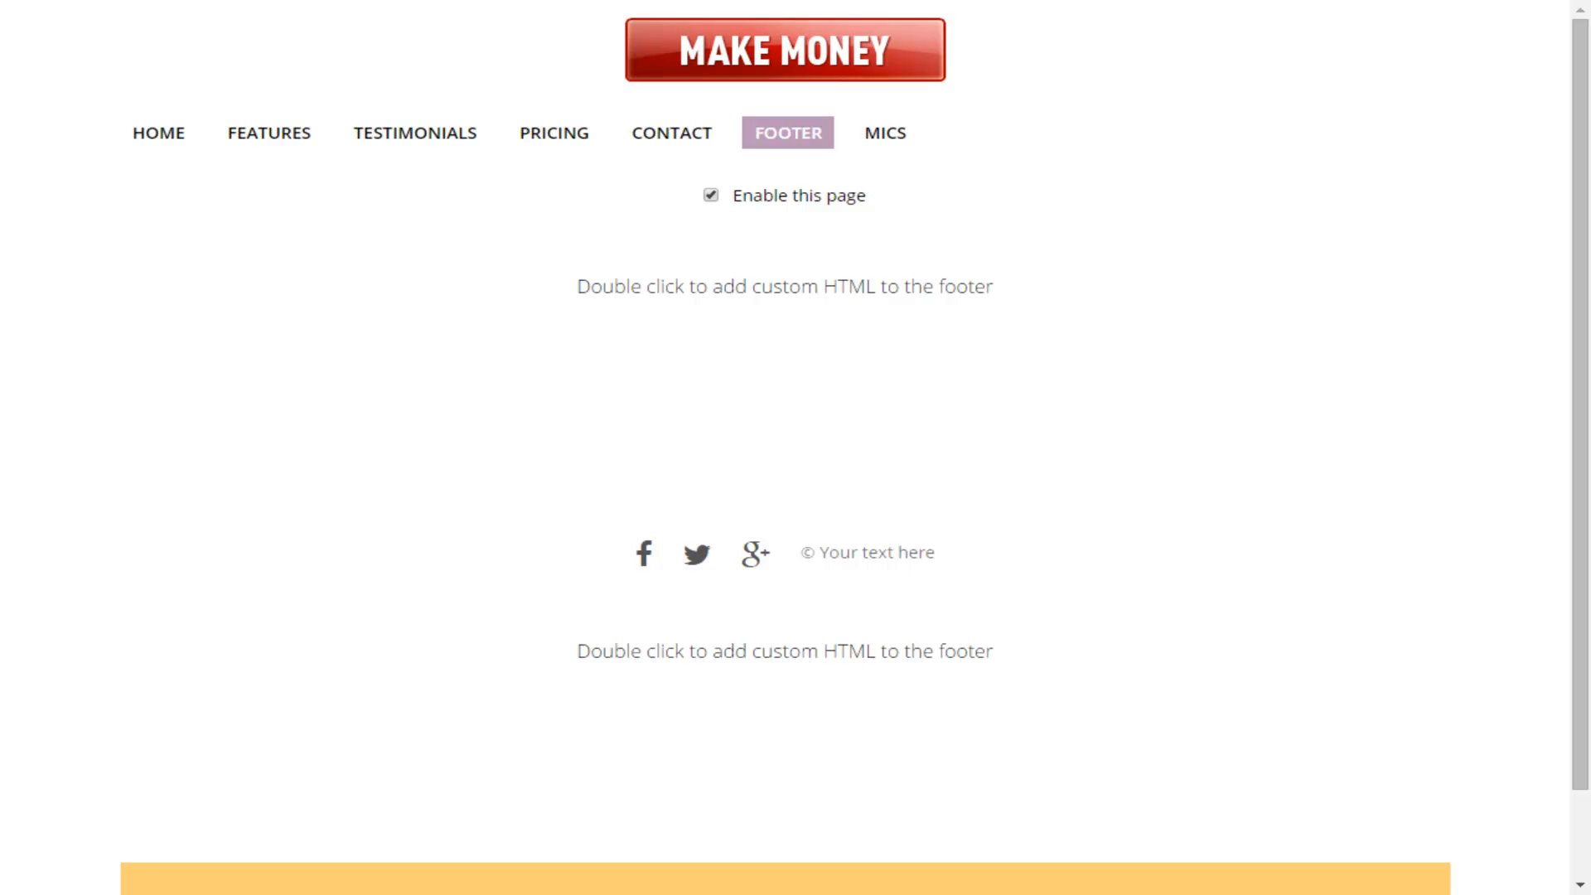
{"action": "left_click", "coordinate": [712, 196]}
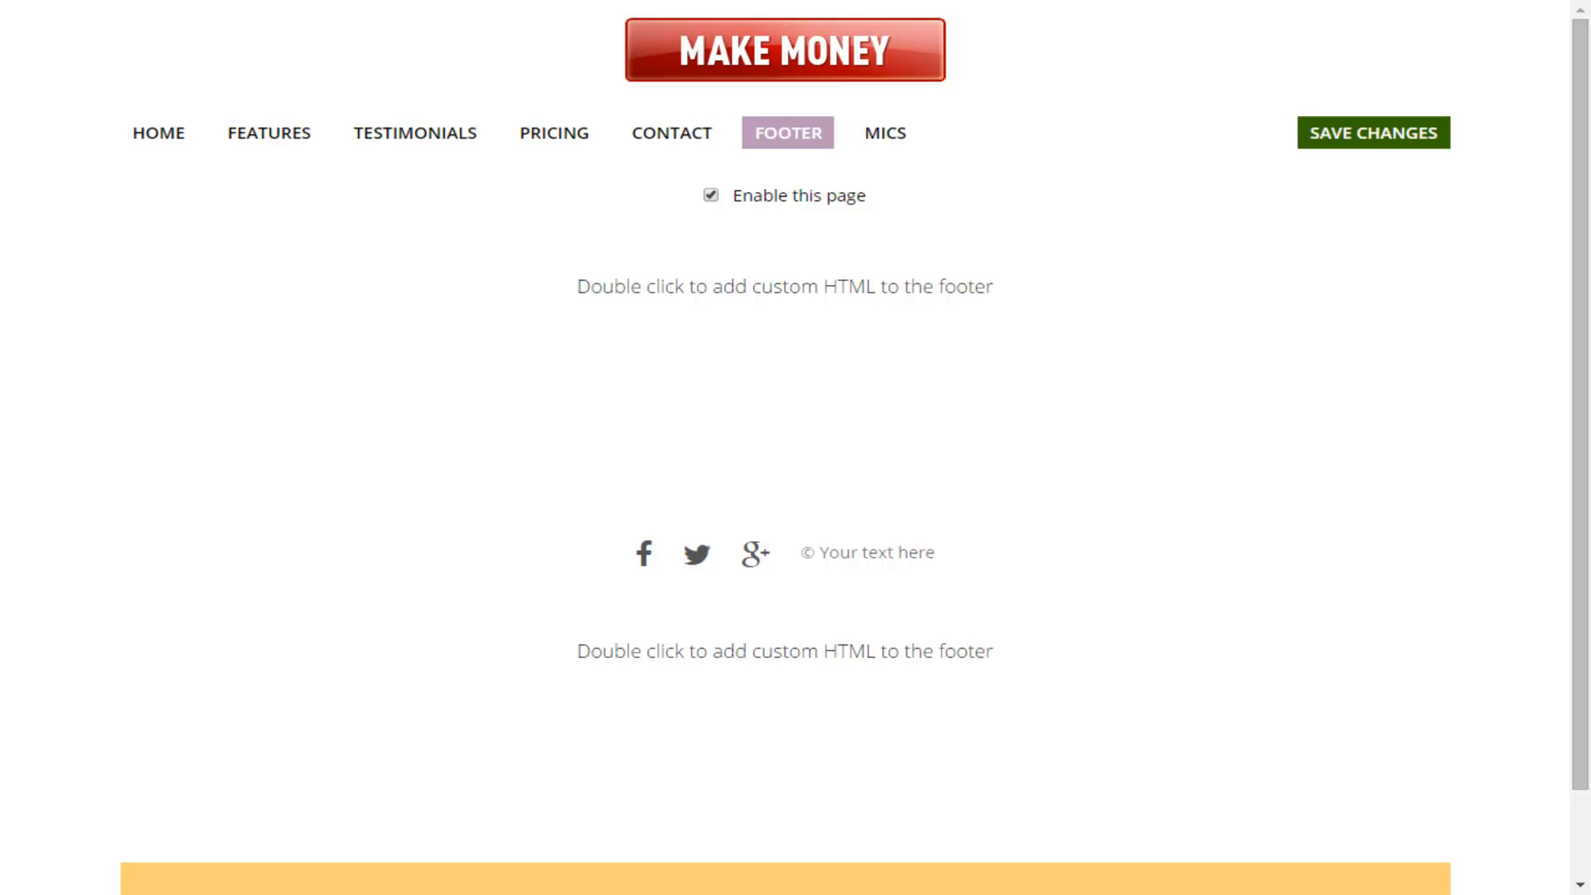
{"action": "left_click", "coordinate": [1373, 133]}
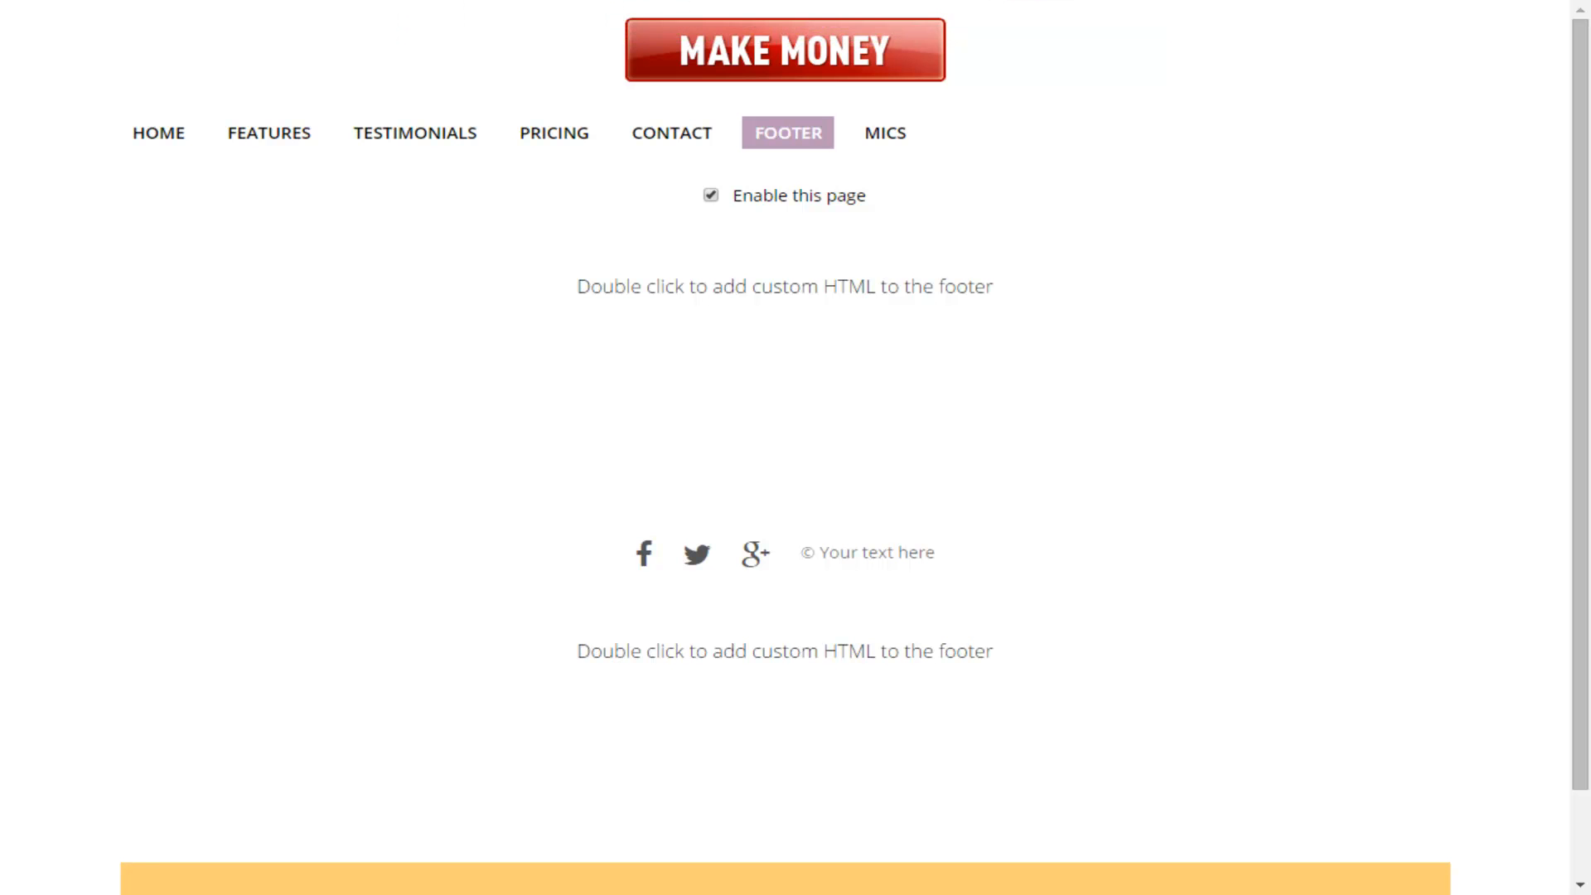
{"action": "double_click", "coordinate": [921, 287]}
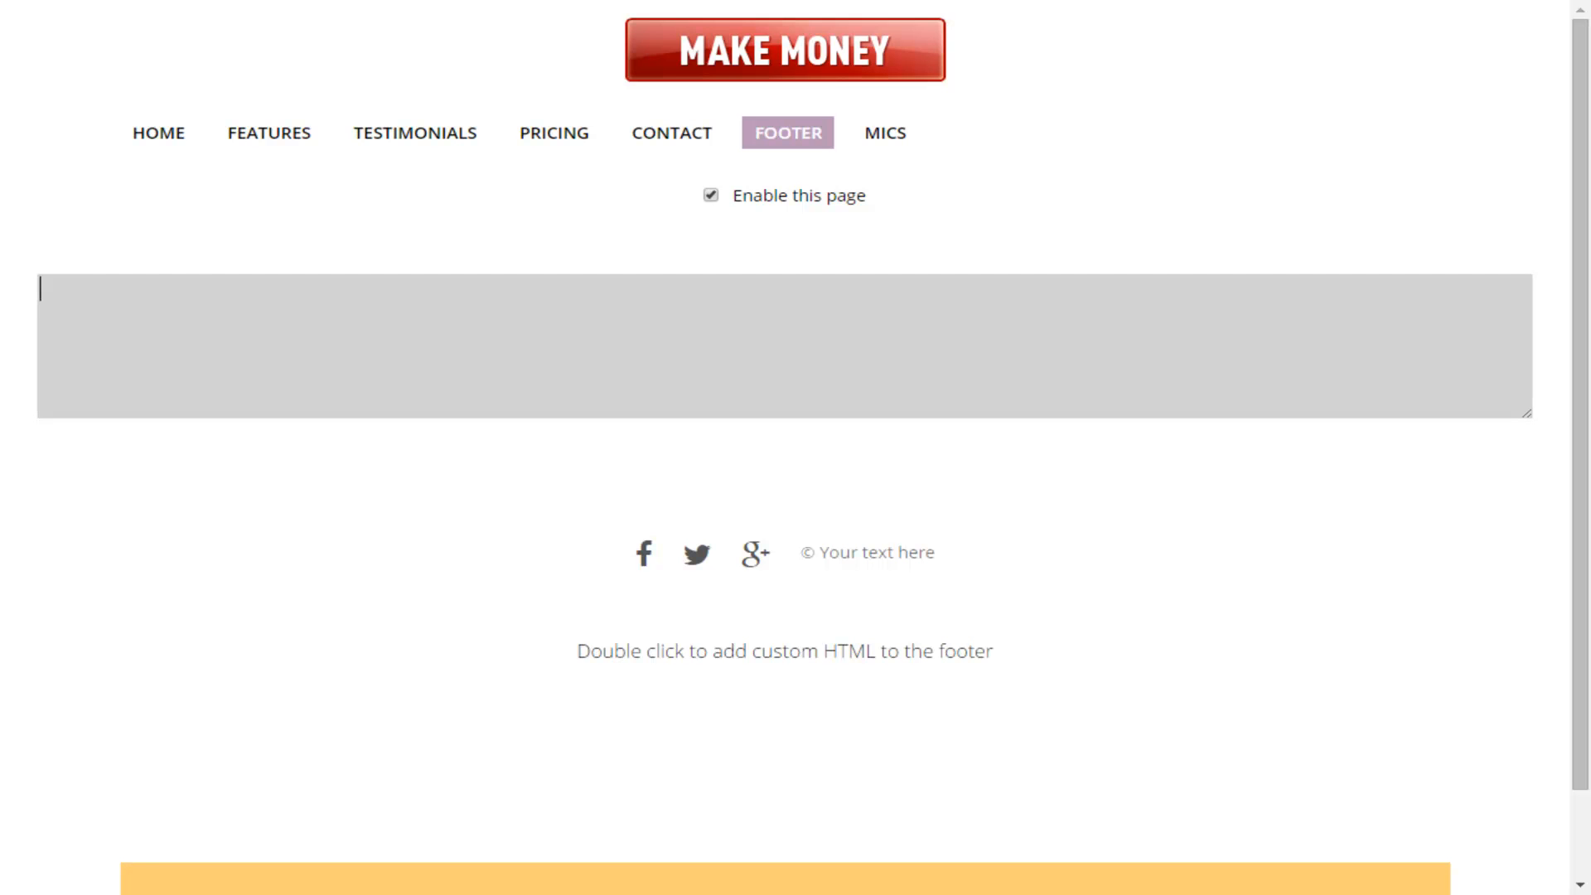
{"action": "scroll", "coordinate": [696, 453], "scroll_direction": "down", "scroll_amount": 1}
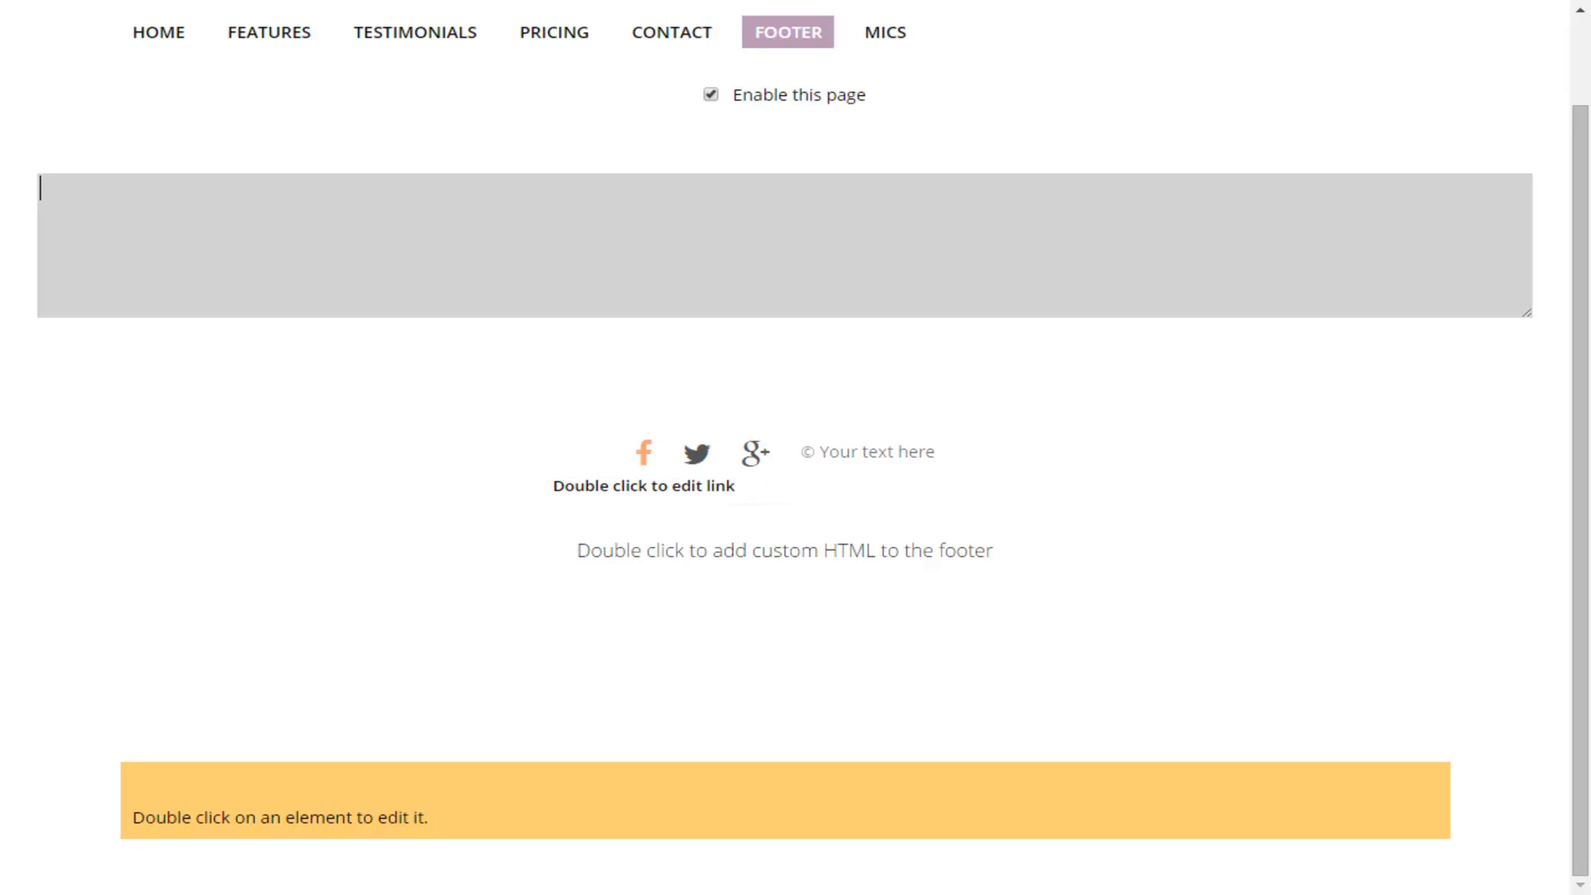
{"action": "double_click", "coordinate": [644, 452]}
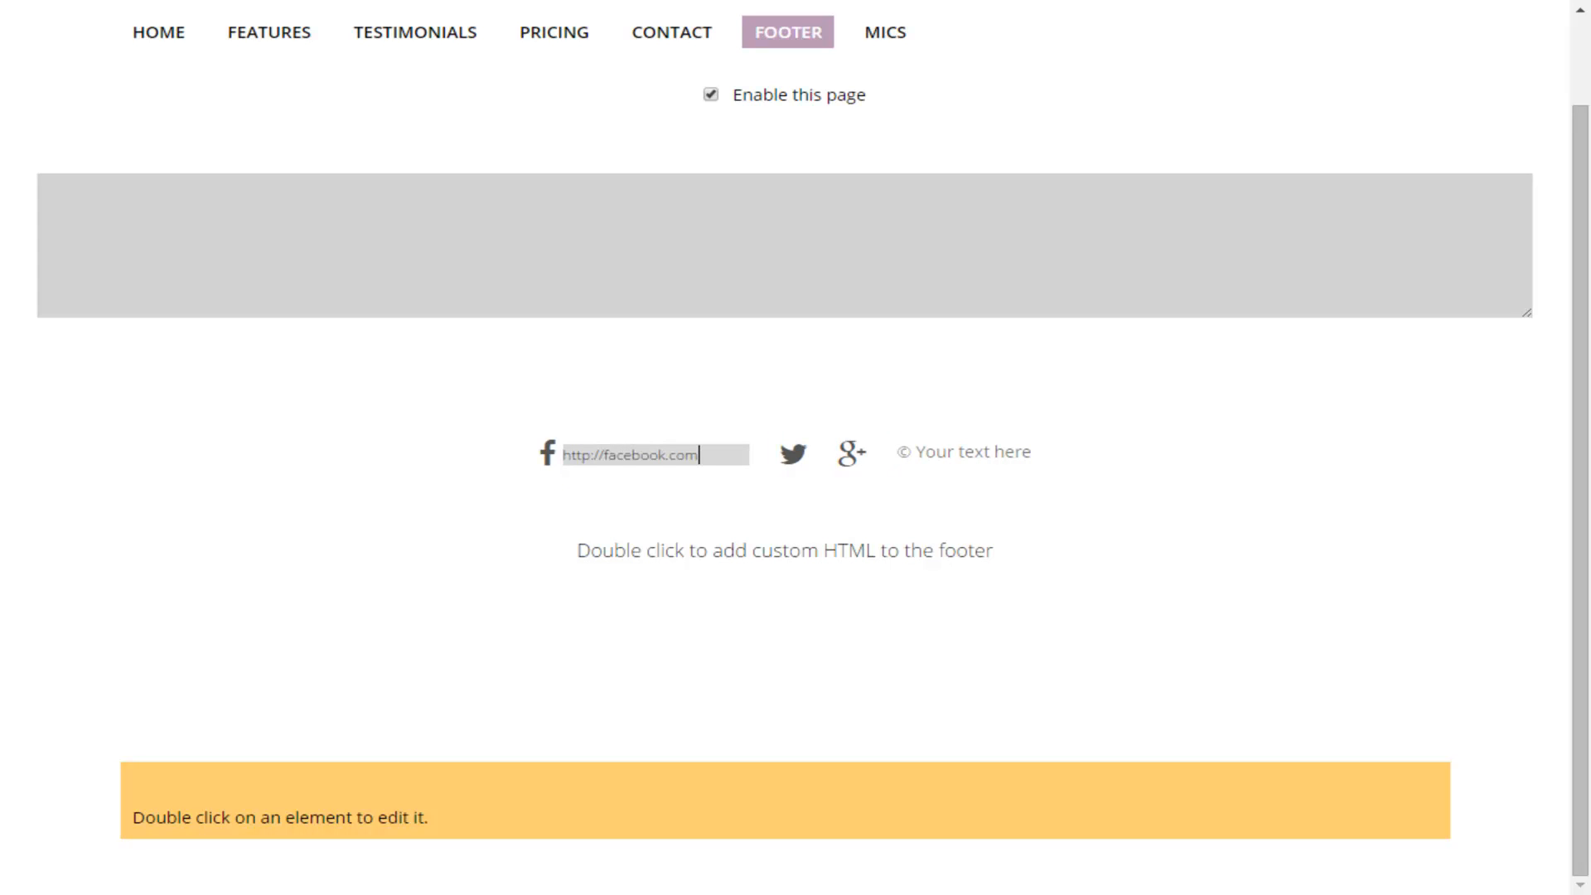
{"action": "type", "text": "/t"}
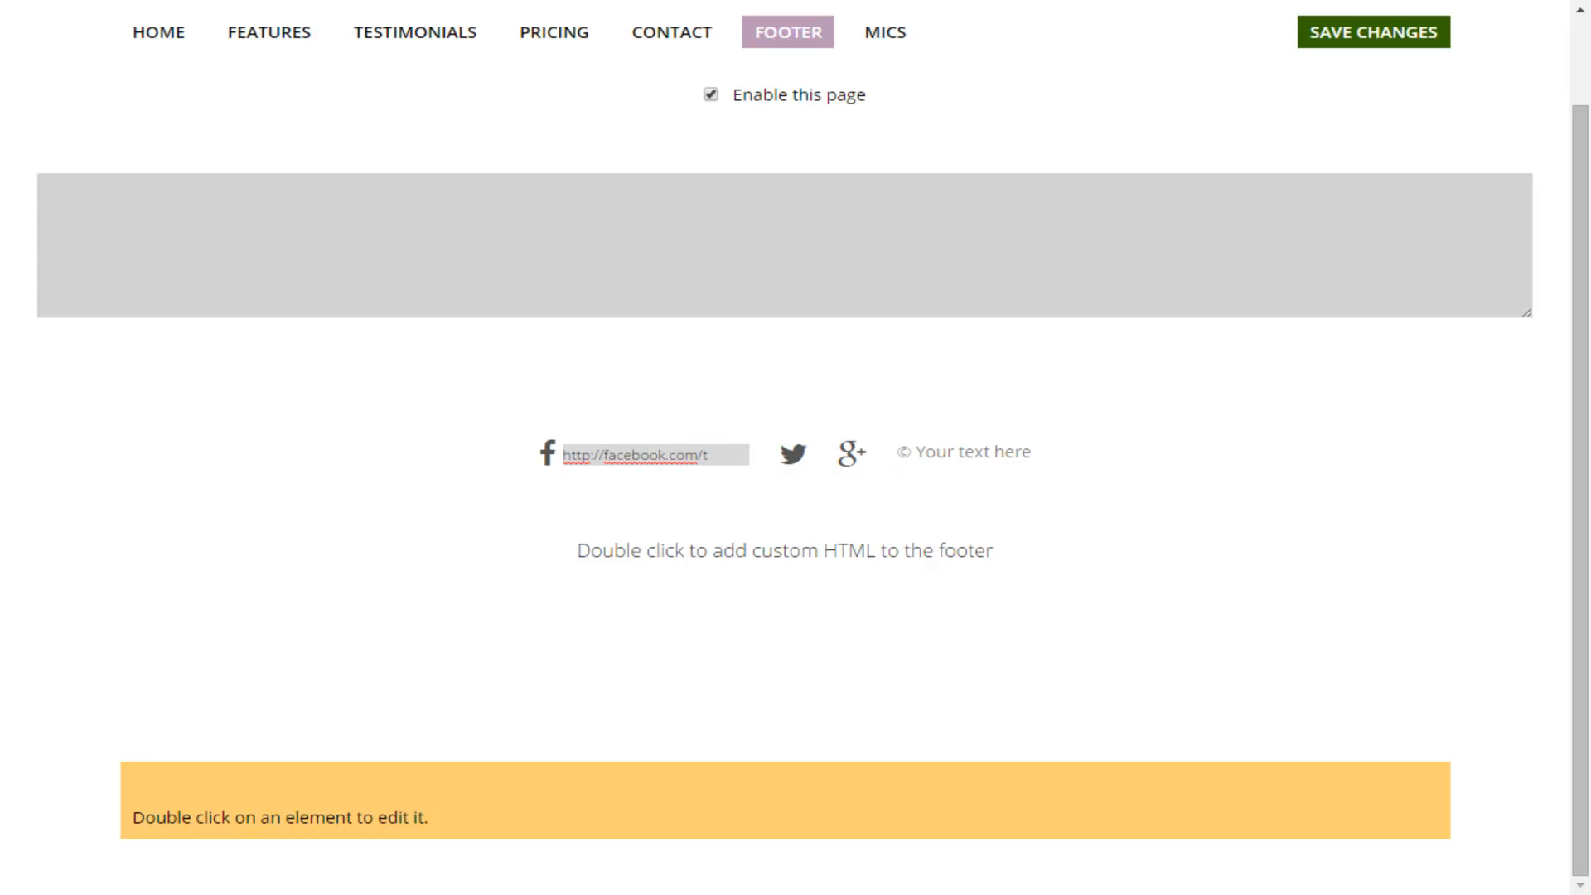
{"action": "type", "text": "d"}
{"action": "double_click", "coordinate": [793, 454]}
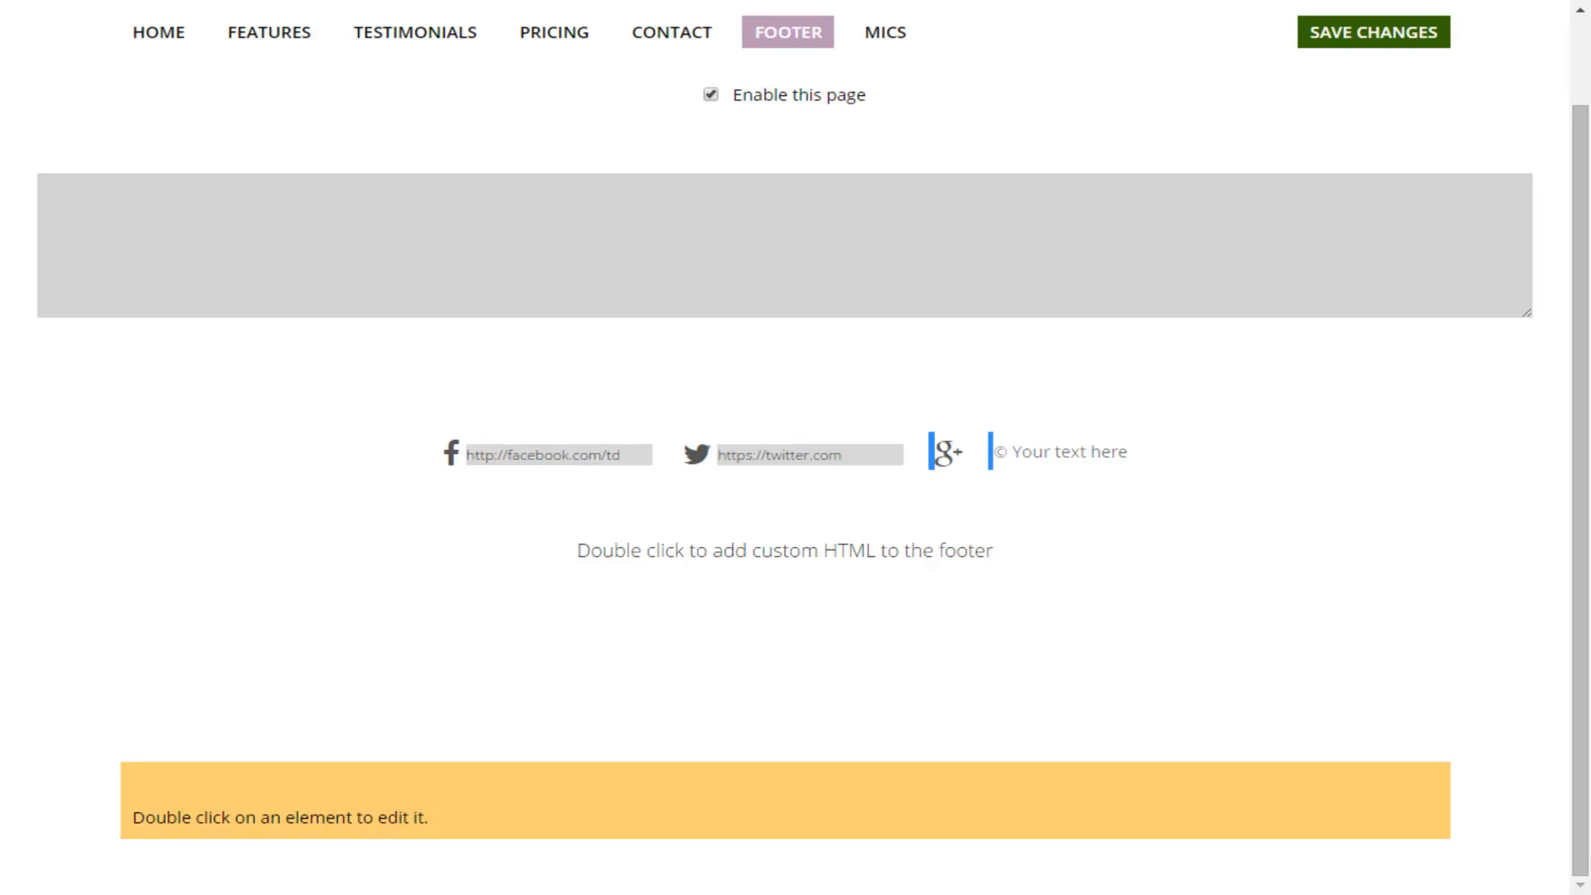
{"action": "type", "text": "/td"}
Step: Replace the footer's copyright text with "td", save the changes and close the empty custom HTML fields
{"action": "double_click", "coordinate": [1061, 453]}
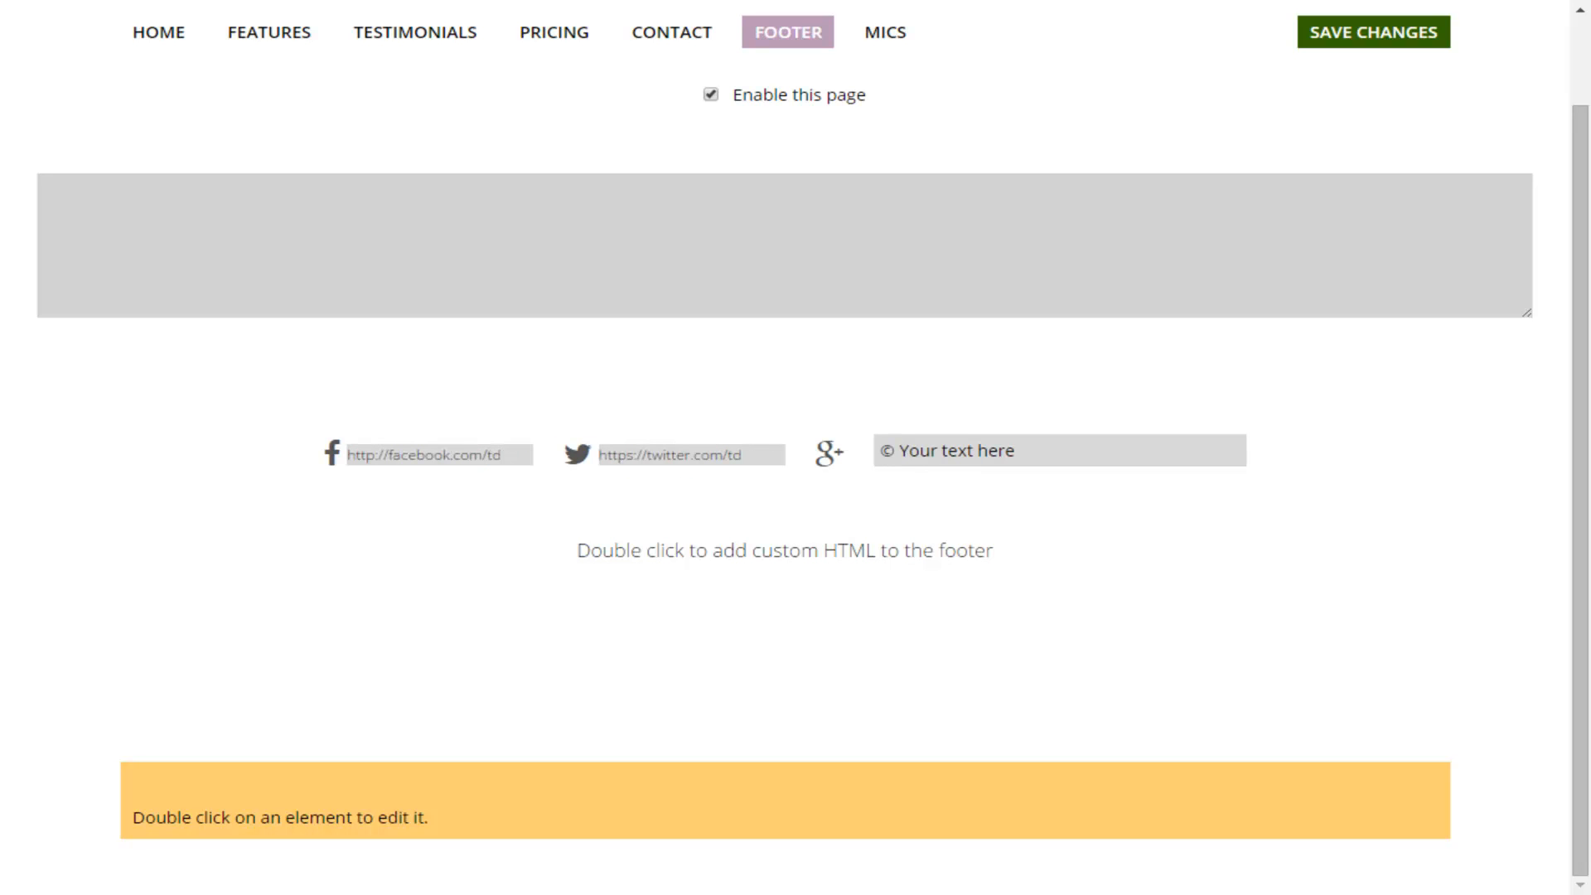
{"action": "key", "text": "ctrl+a"}
{"action": "type", "text": "td"}
{"action": "left_click", "coordinate": [1374, 32]}
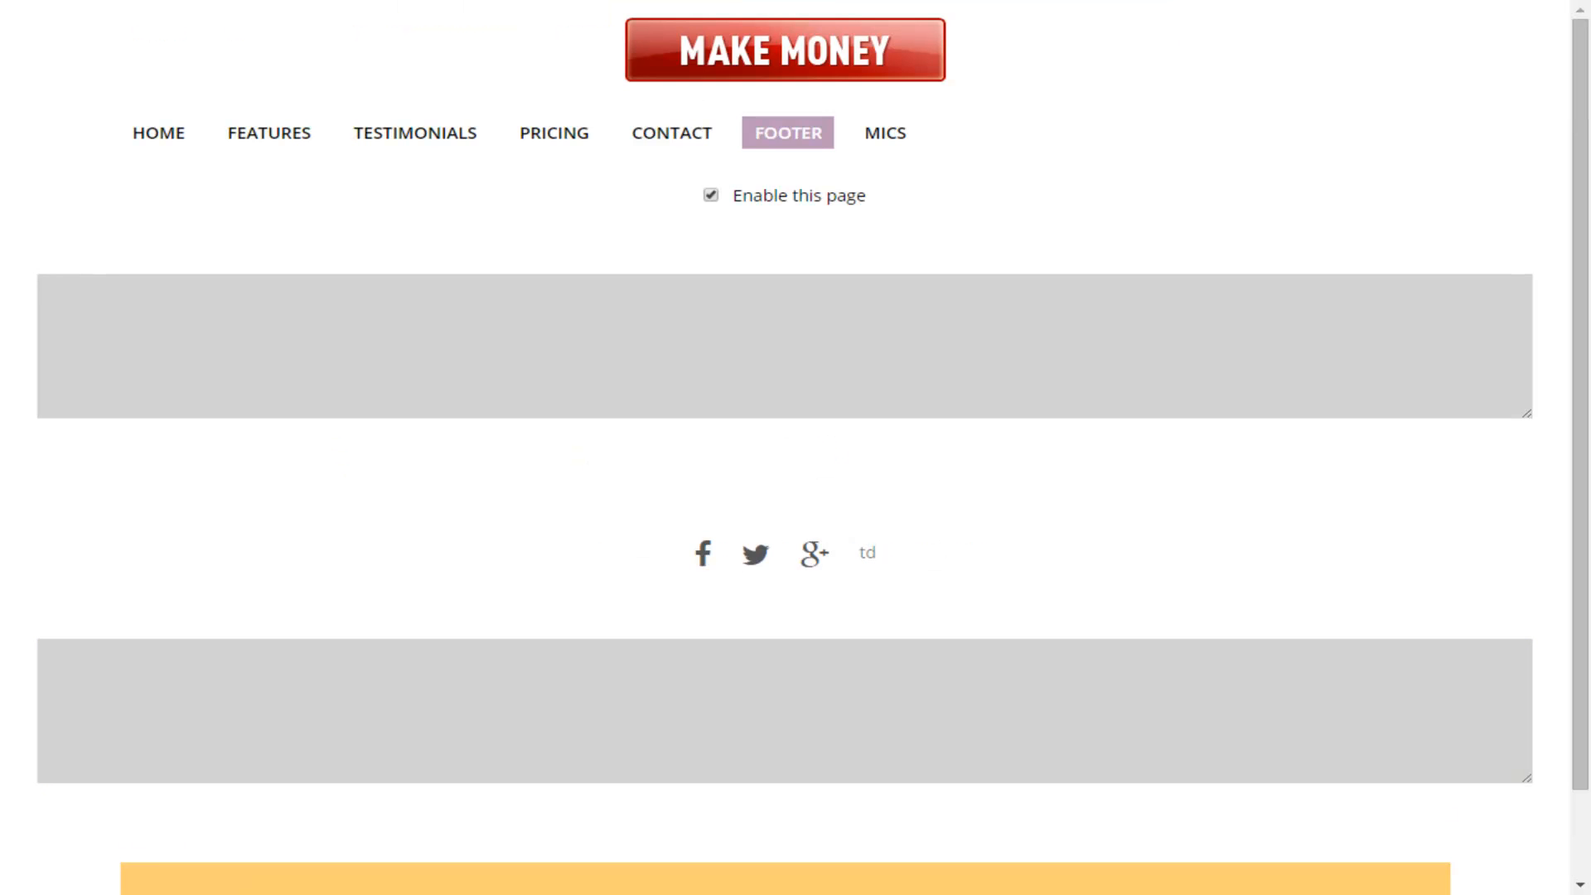
{"action": "left_click", "coordinate": [785, 710]}
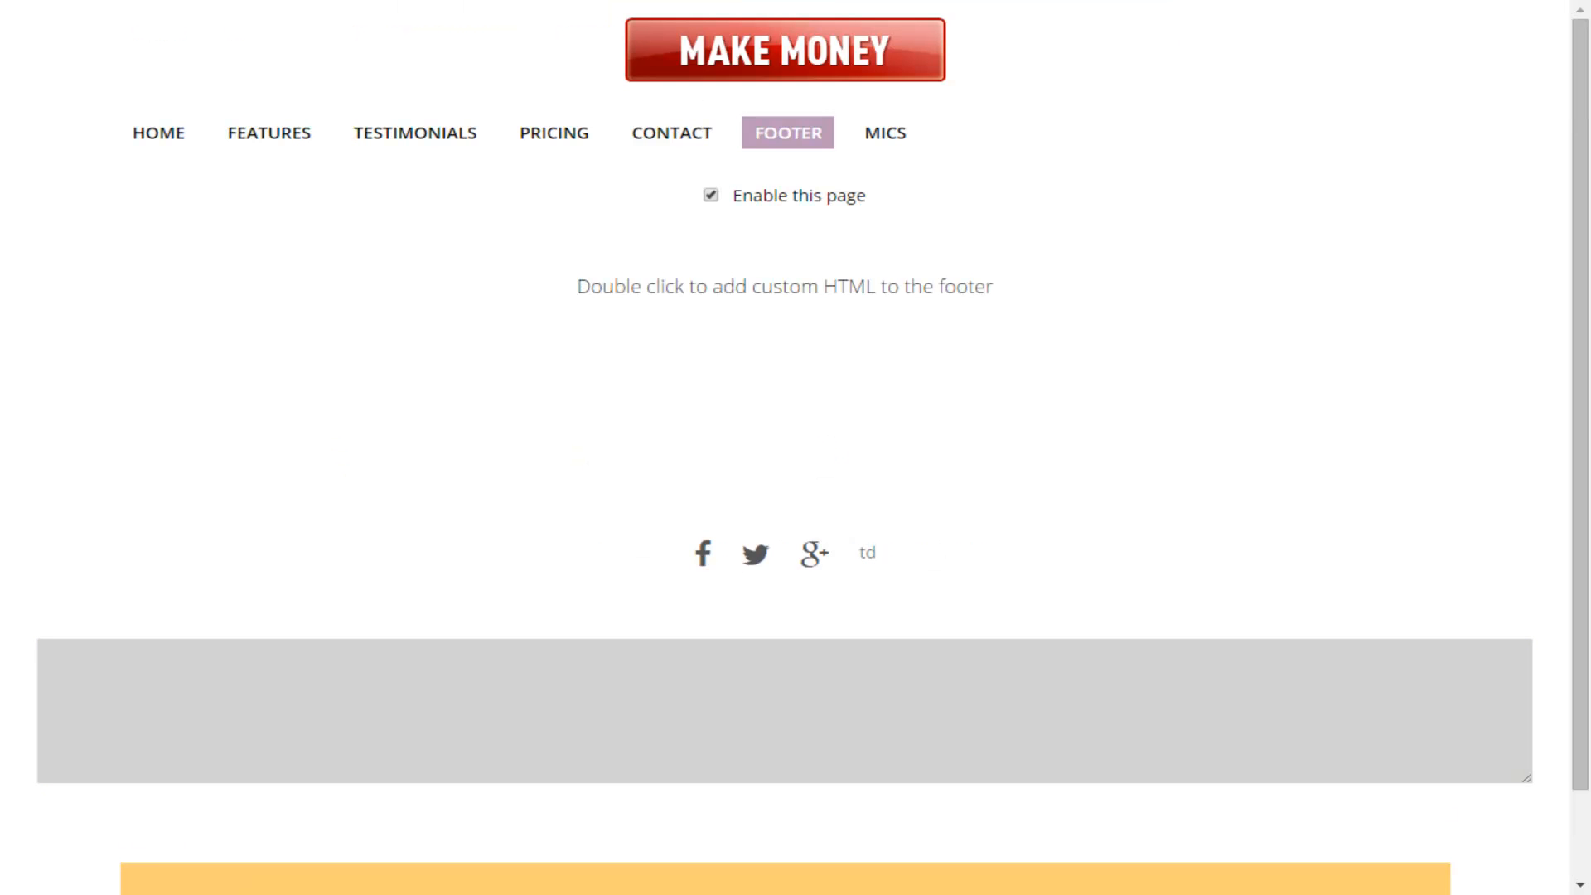
{"action": "key", "text": "Escape"}
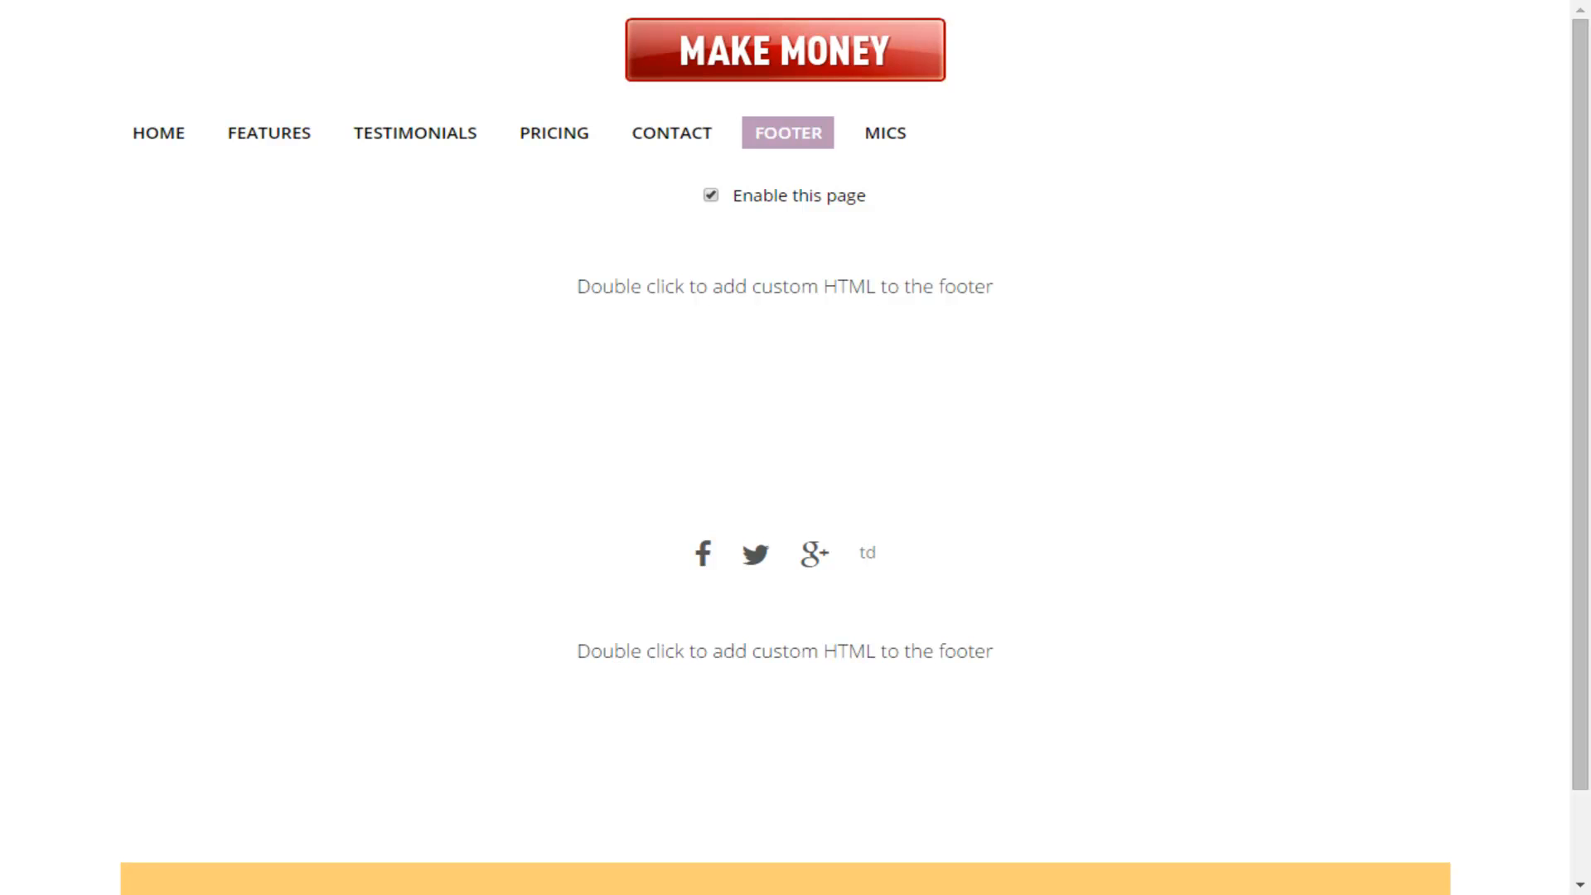
Step: Set the website's theme to Green in the Mics settings and save the changes
{"action": "left_click", "coordinate": [885, 133]}
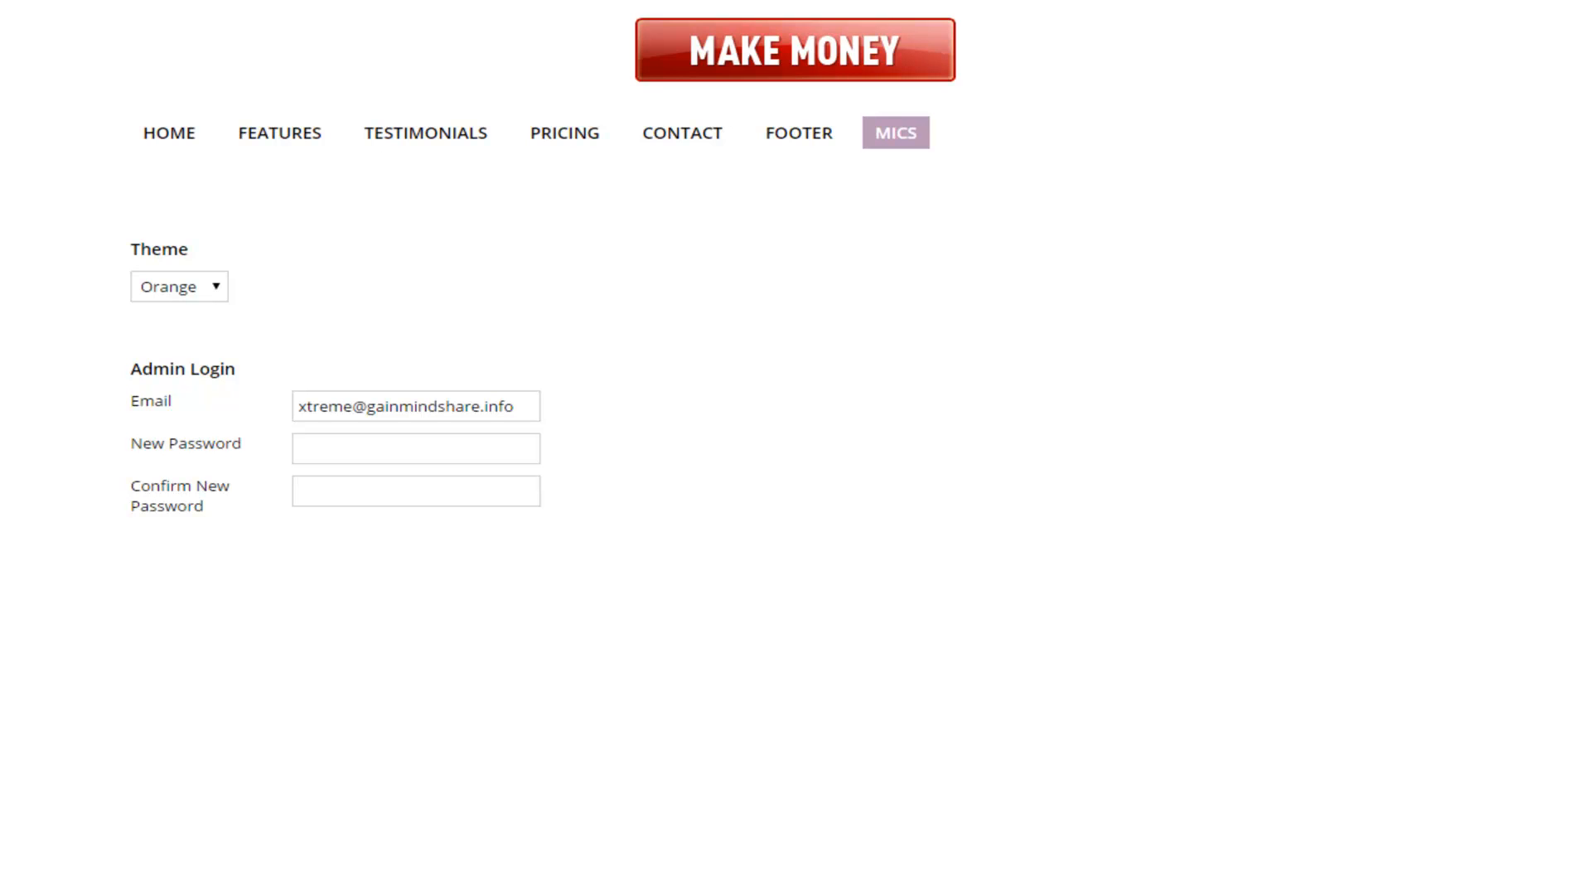
{"action": "left_click", "coordinate": [180, 287]}
{"action": "key", "text": "Down"}
{"action": "key", "text": "Down"}
{"action": "key", "text": "Return"}
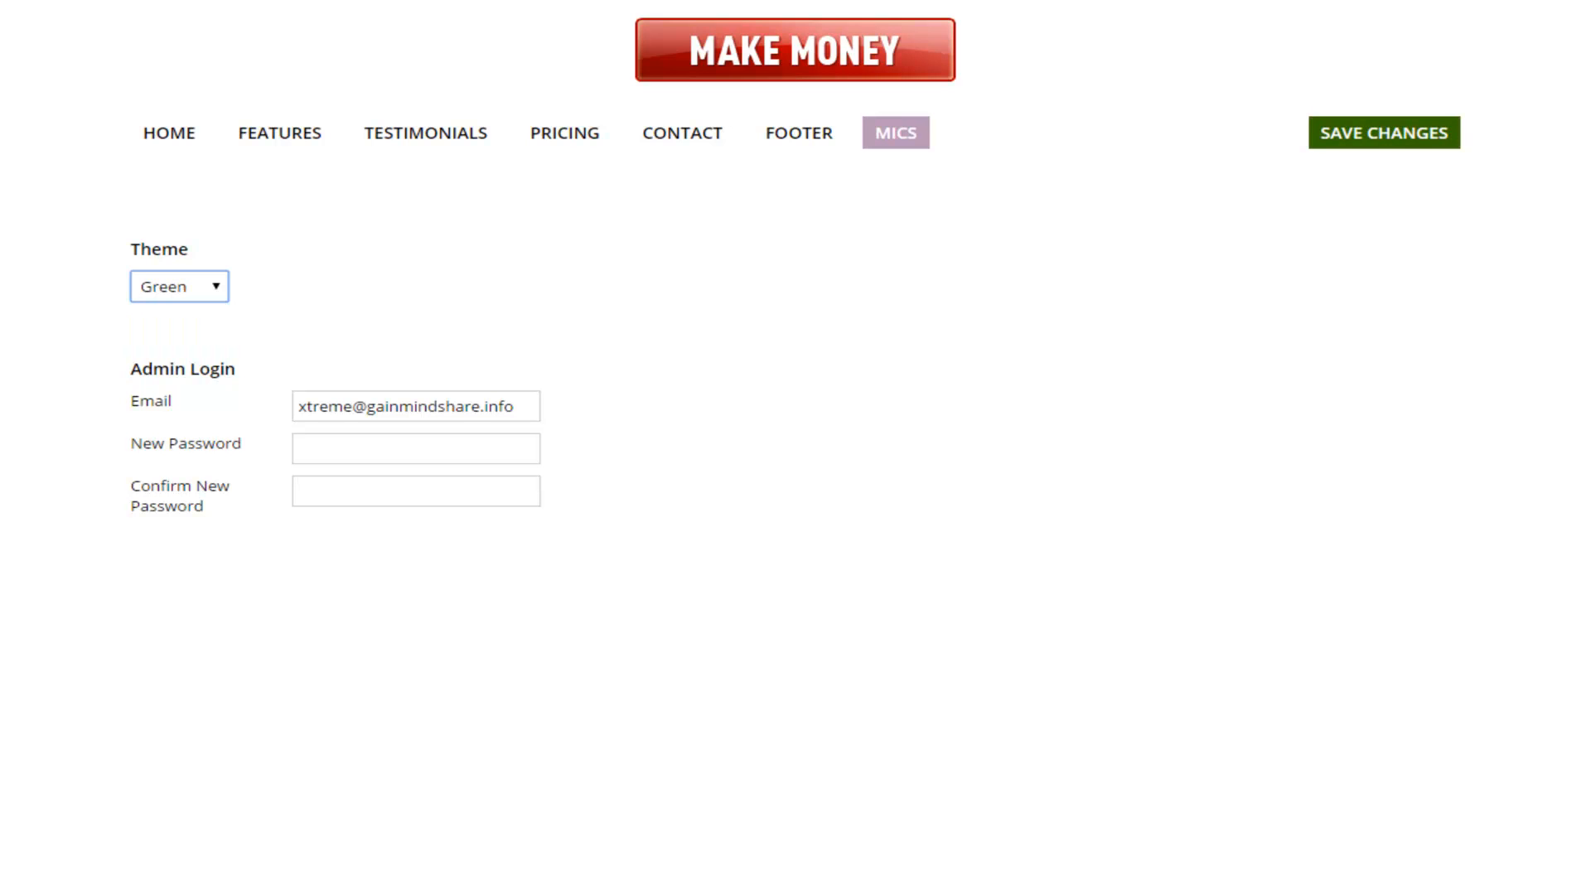
{"action": "left_click", "coordinate": [1384, 133]}
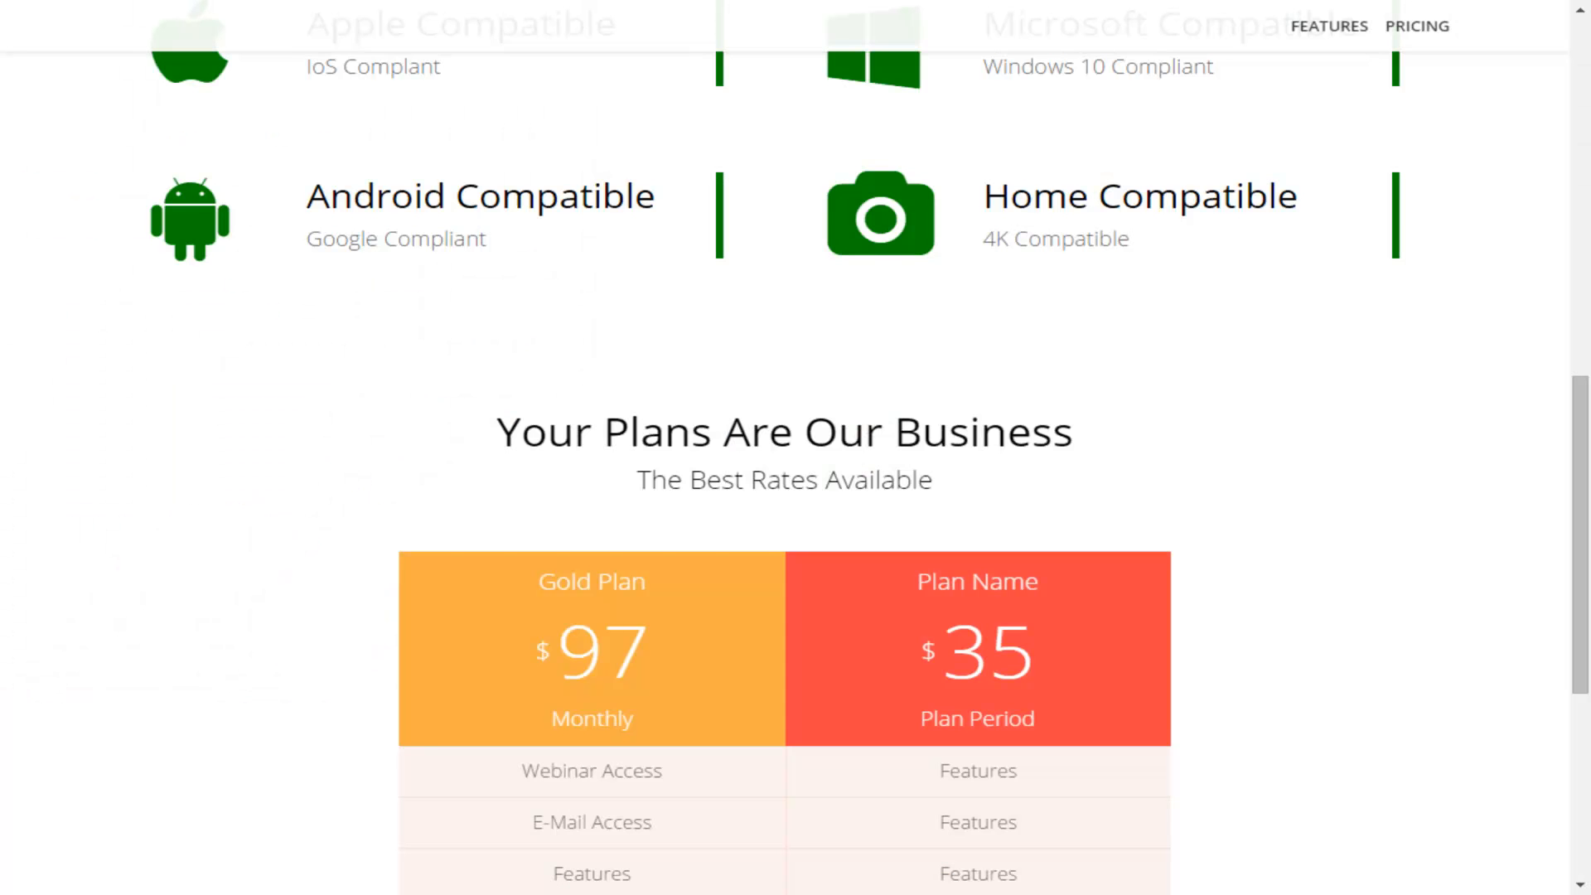
Step: Examine the published website's slider, feature icons, pricing tables and footer with the new theme colors
{"action": "scroll", "coordinate": [784, 472], "scroll_direction": "down", "scroll_amount": 5}
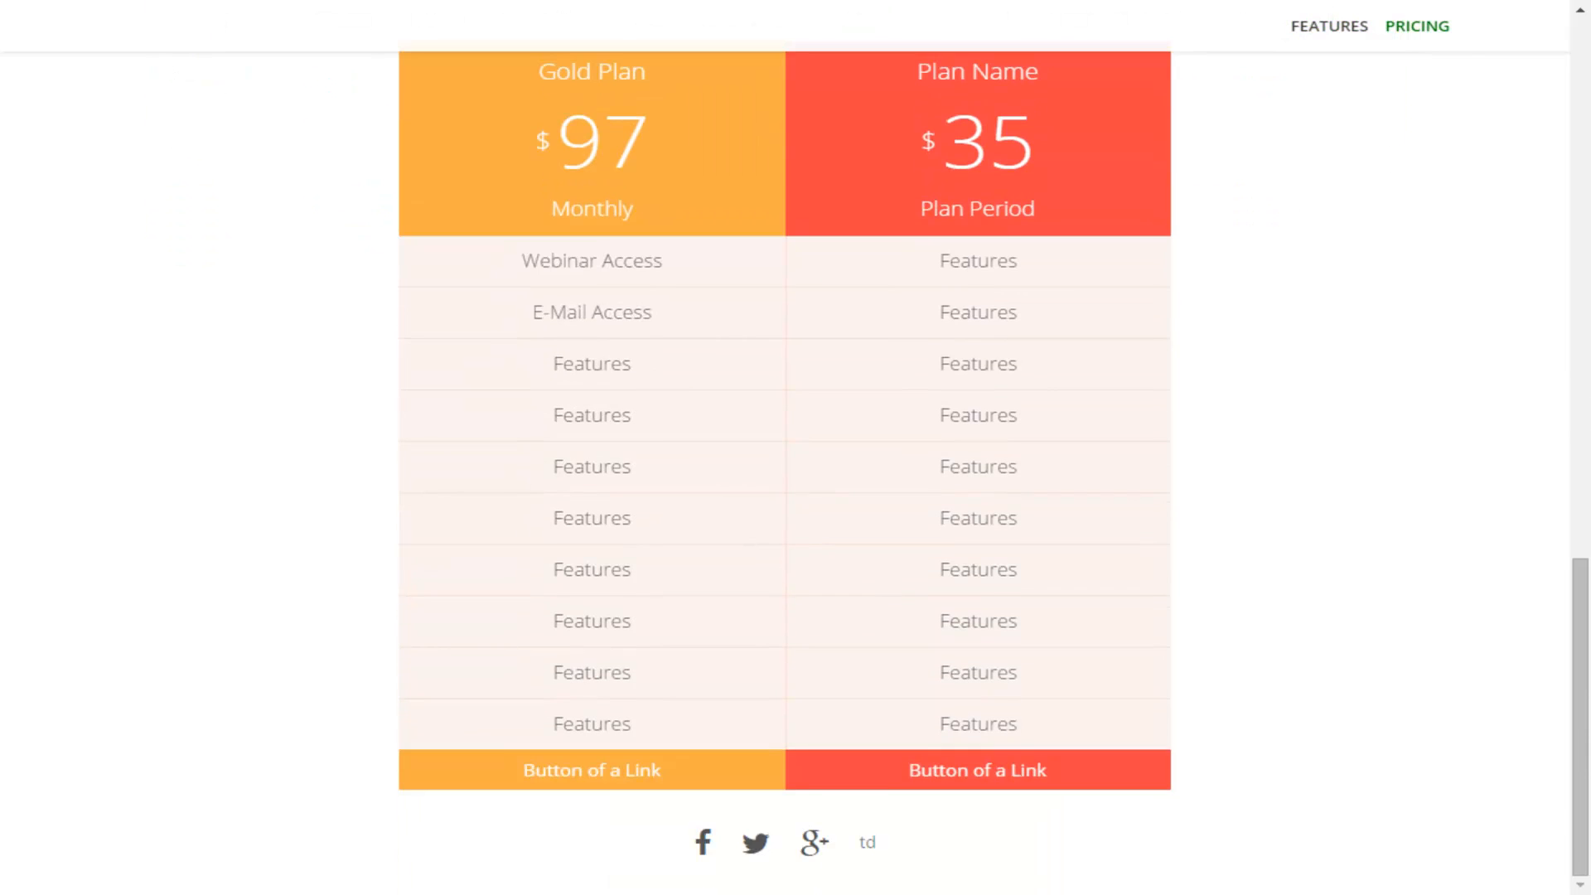
{"action": "scroll", "coordinate": [785, 473], "scroll_direction": "up", "scroll_amount": 12}
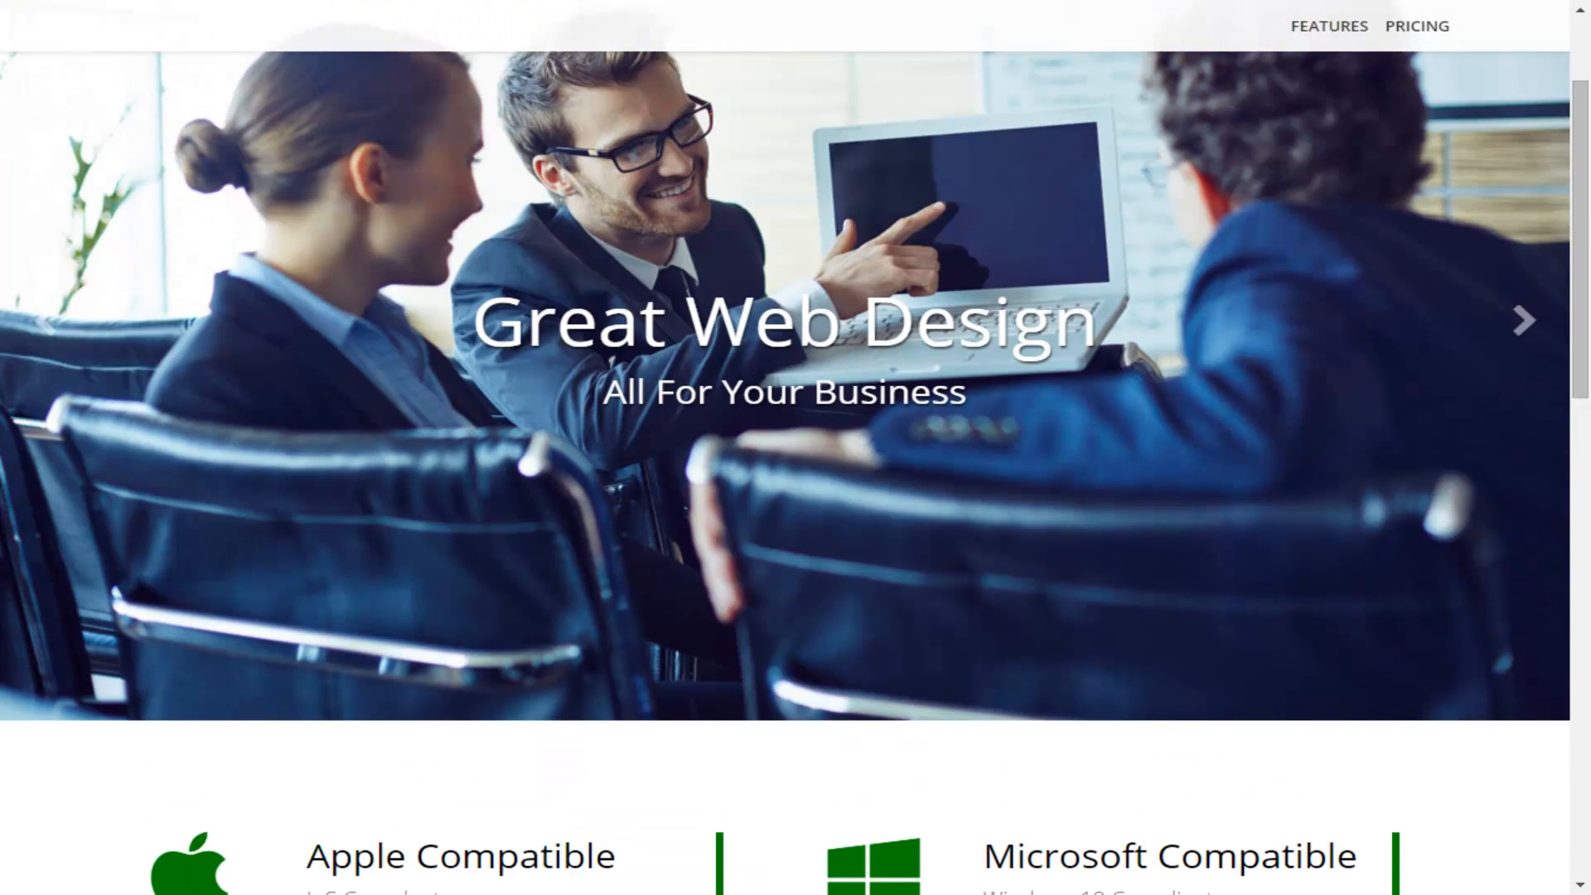
{"action": "scroll", "coordinate": [785, 473], "scroll_direction": "up", "scroll_amount": 1}
{"action": "scroll", "coordinate": [785, 473], "scroll_direction": "down", "scroll_amount": 8}
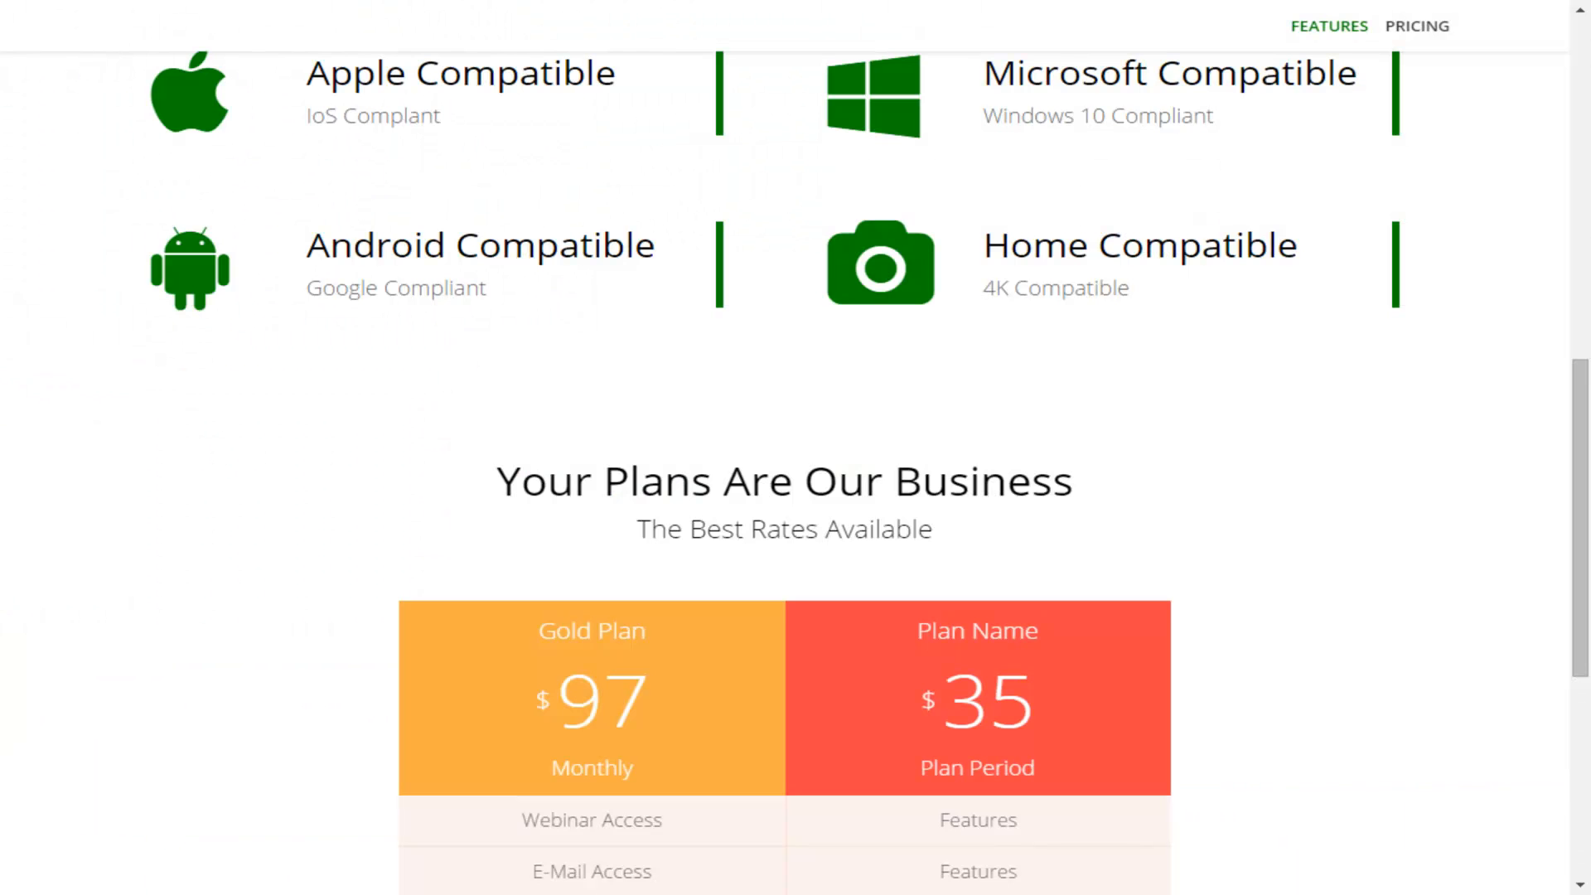
{"action": "scroll", "coordinate": [785, 472], "scroll_direction": "down", "scroll_amount": 4}
{"action": "scroll", "coordinate": [785, 472], "scroll_direction": "up", "scroll_amount": 2}
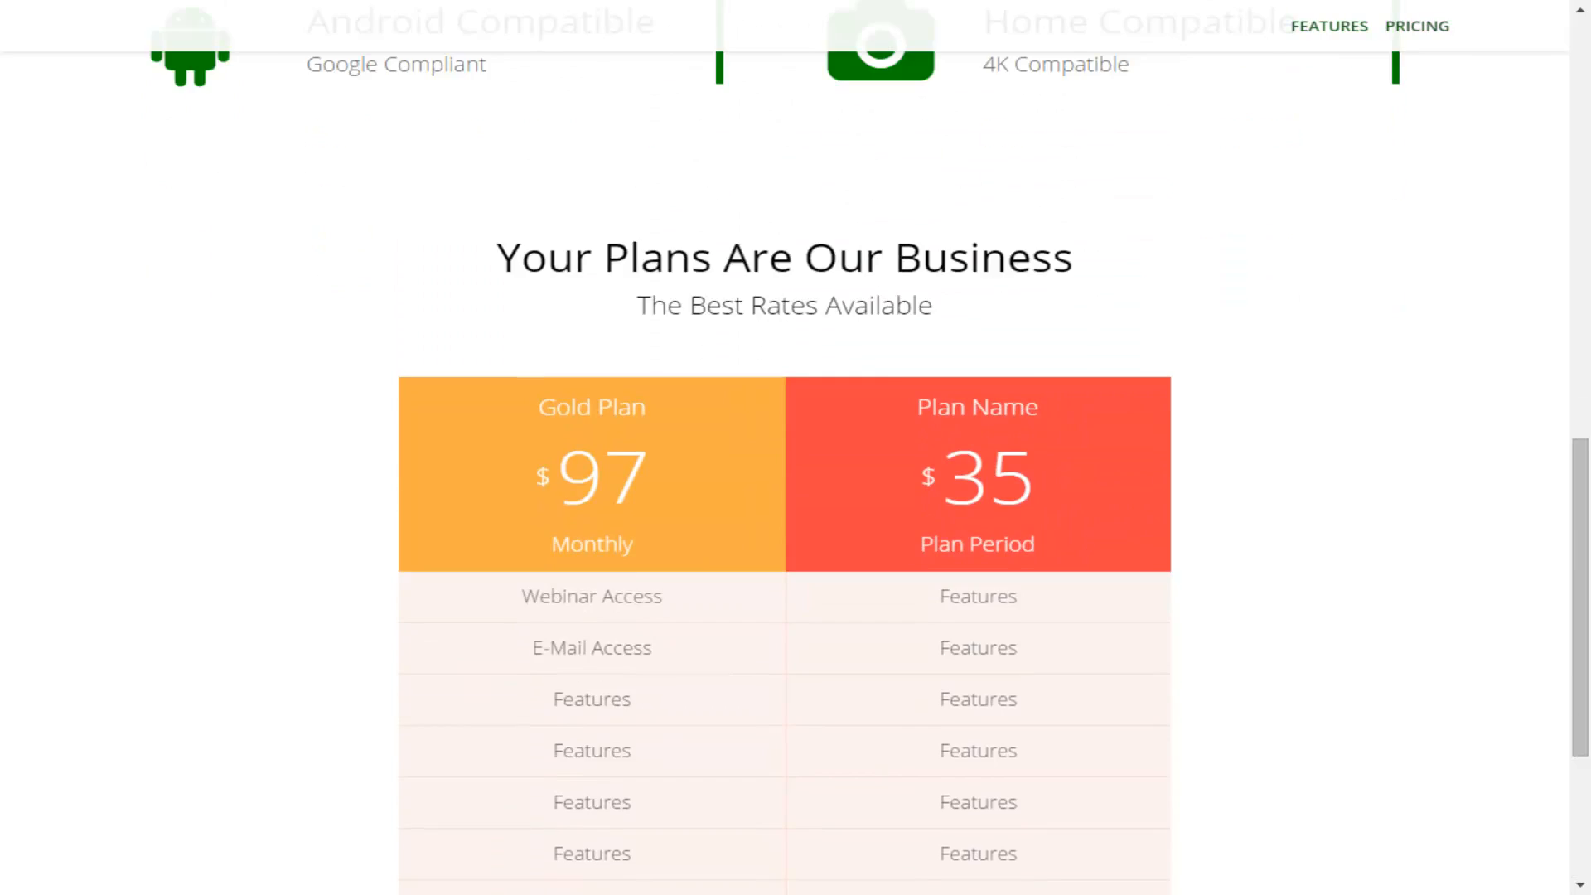
{"action": "scroll", "coordinate": [785, 473], "scroll_direction": "up", "scroll_amount": 9}
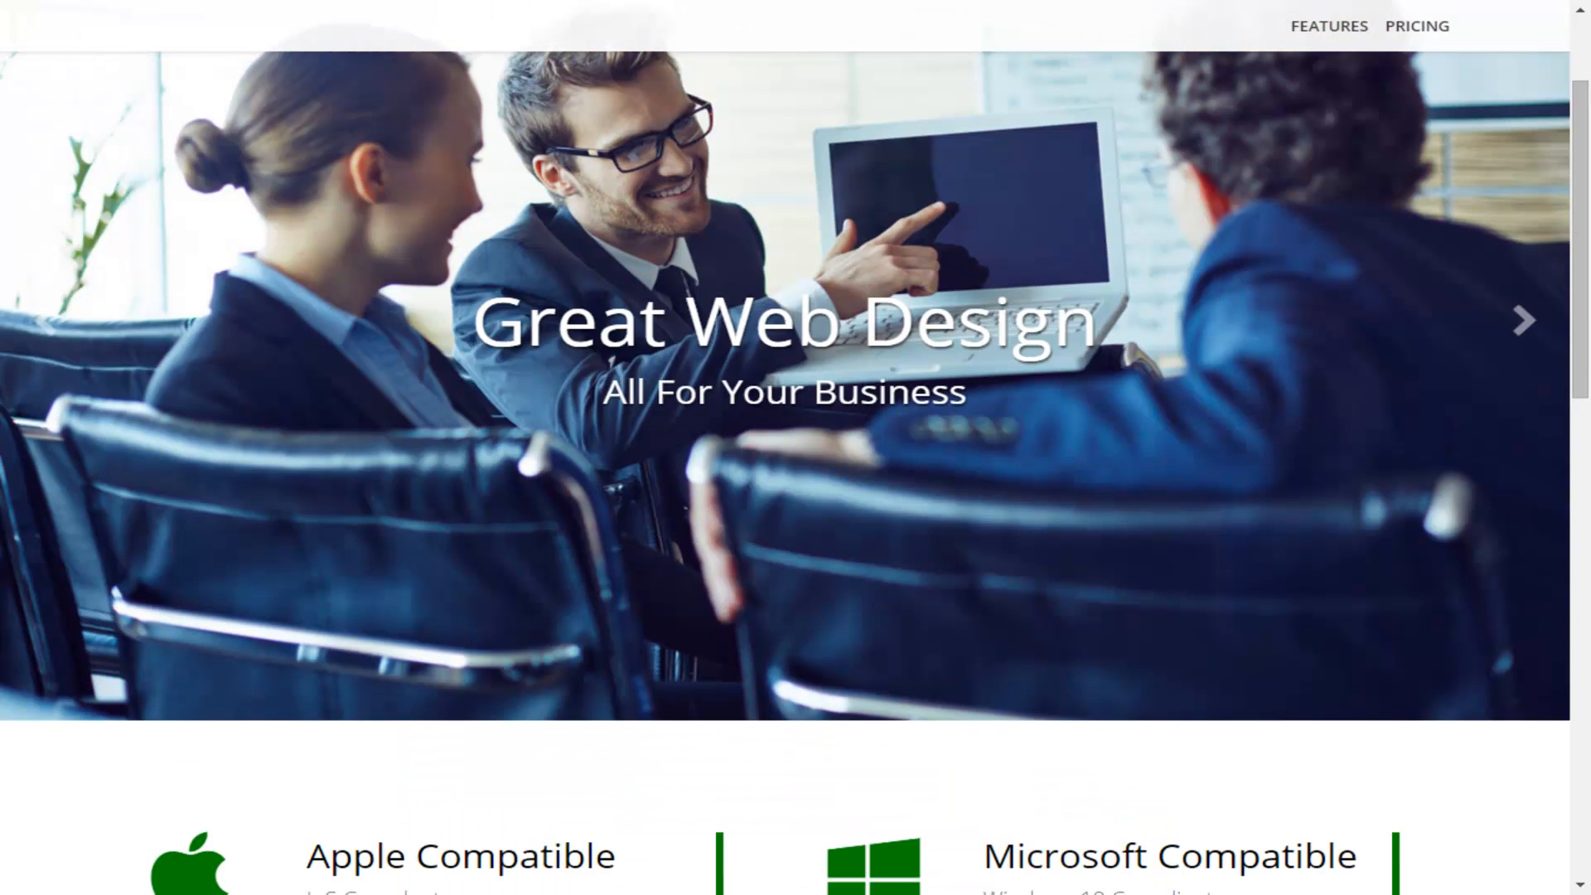
{"action": "scroll", "coordinate": [785, 472], "scroll_direction": "up", "scroll_amount": 2}
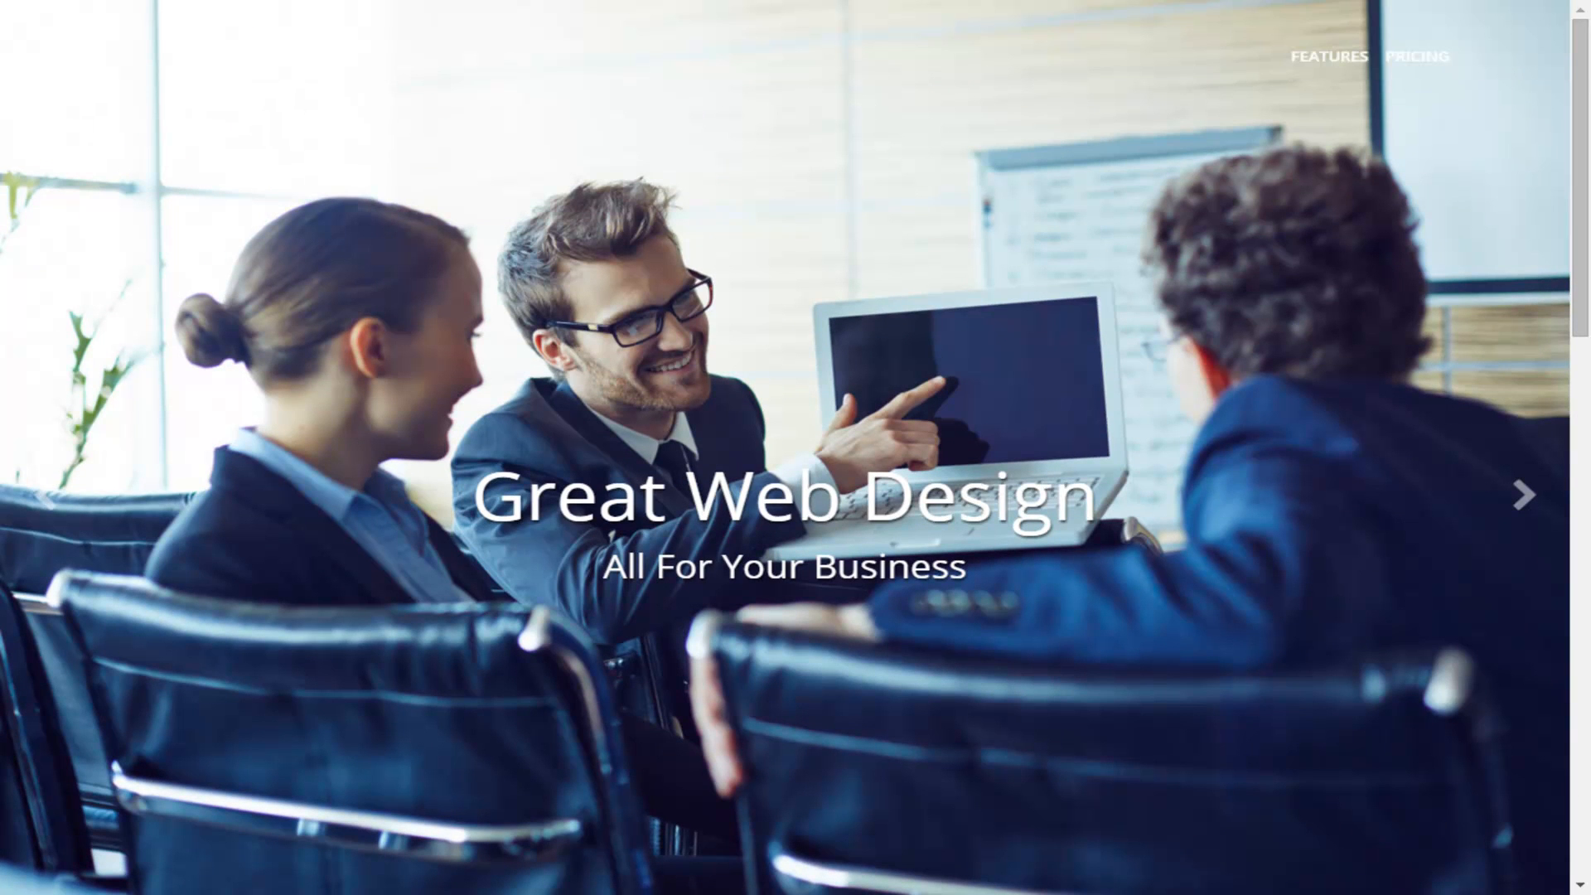